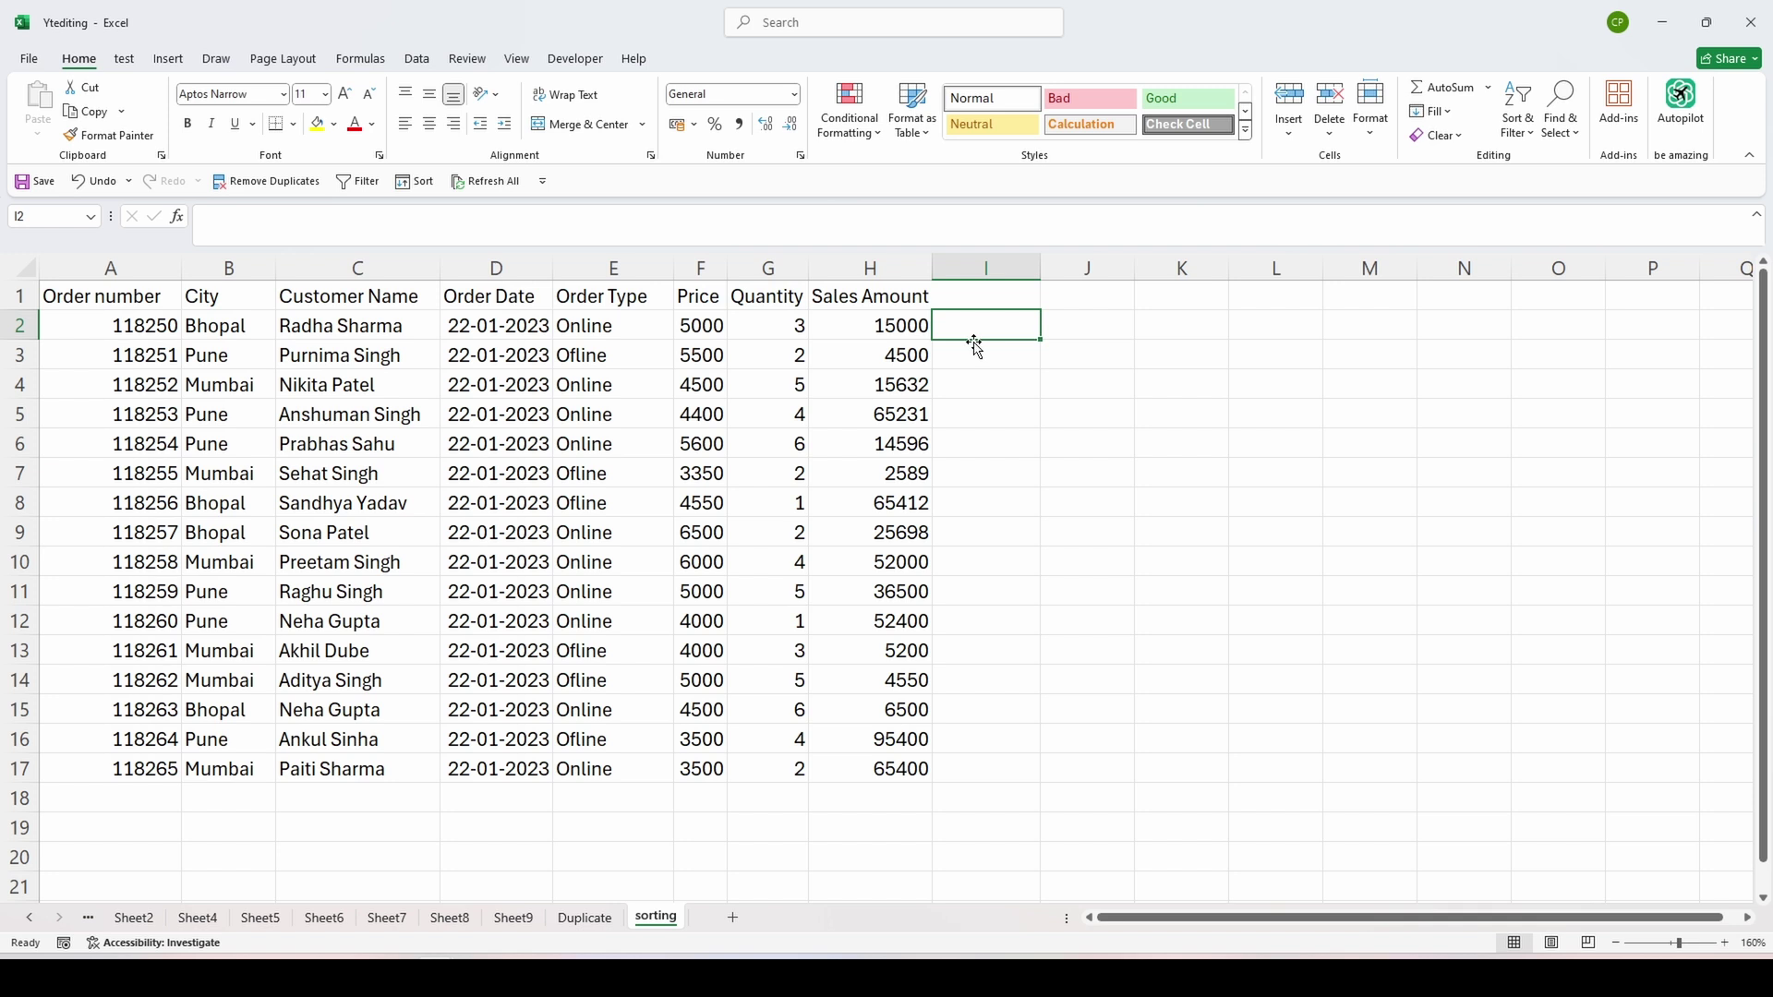
{"action": "left_click", "coordinate": [129, 296]}
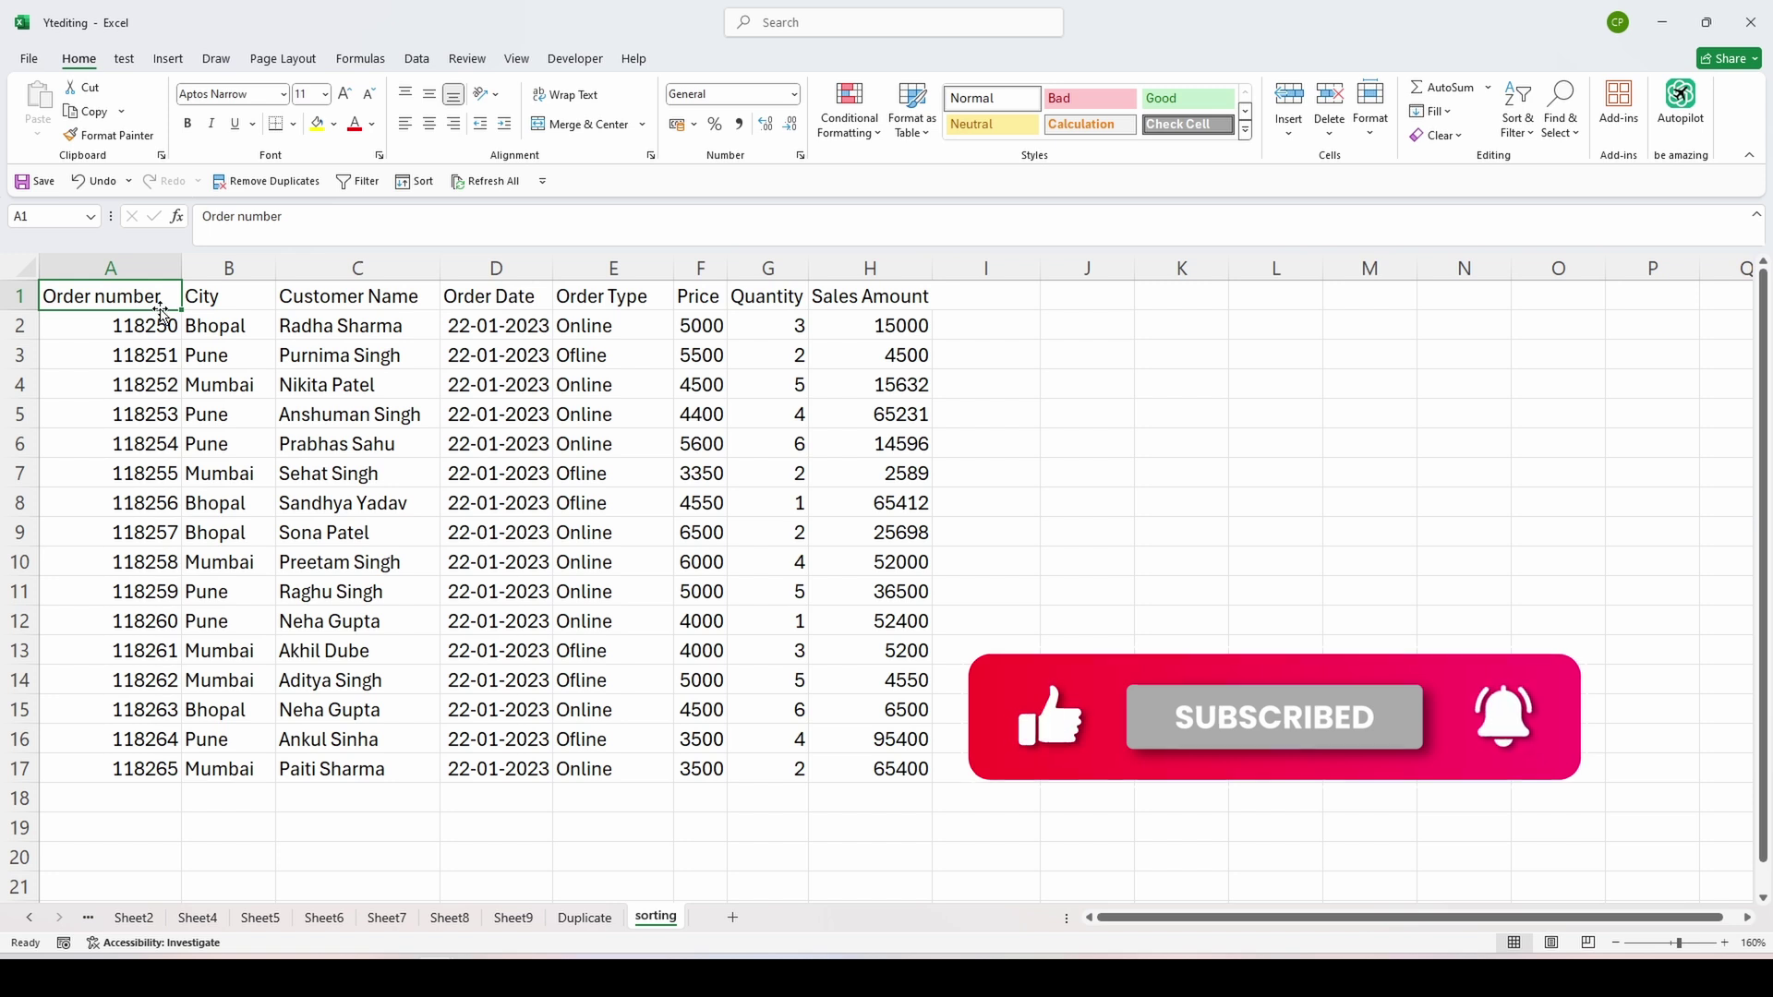
{"action": "left_click", "coordinate": [417, 61]}
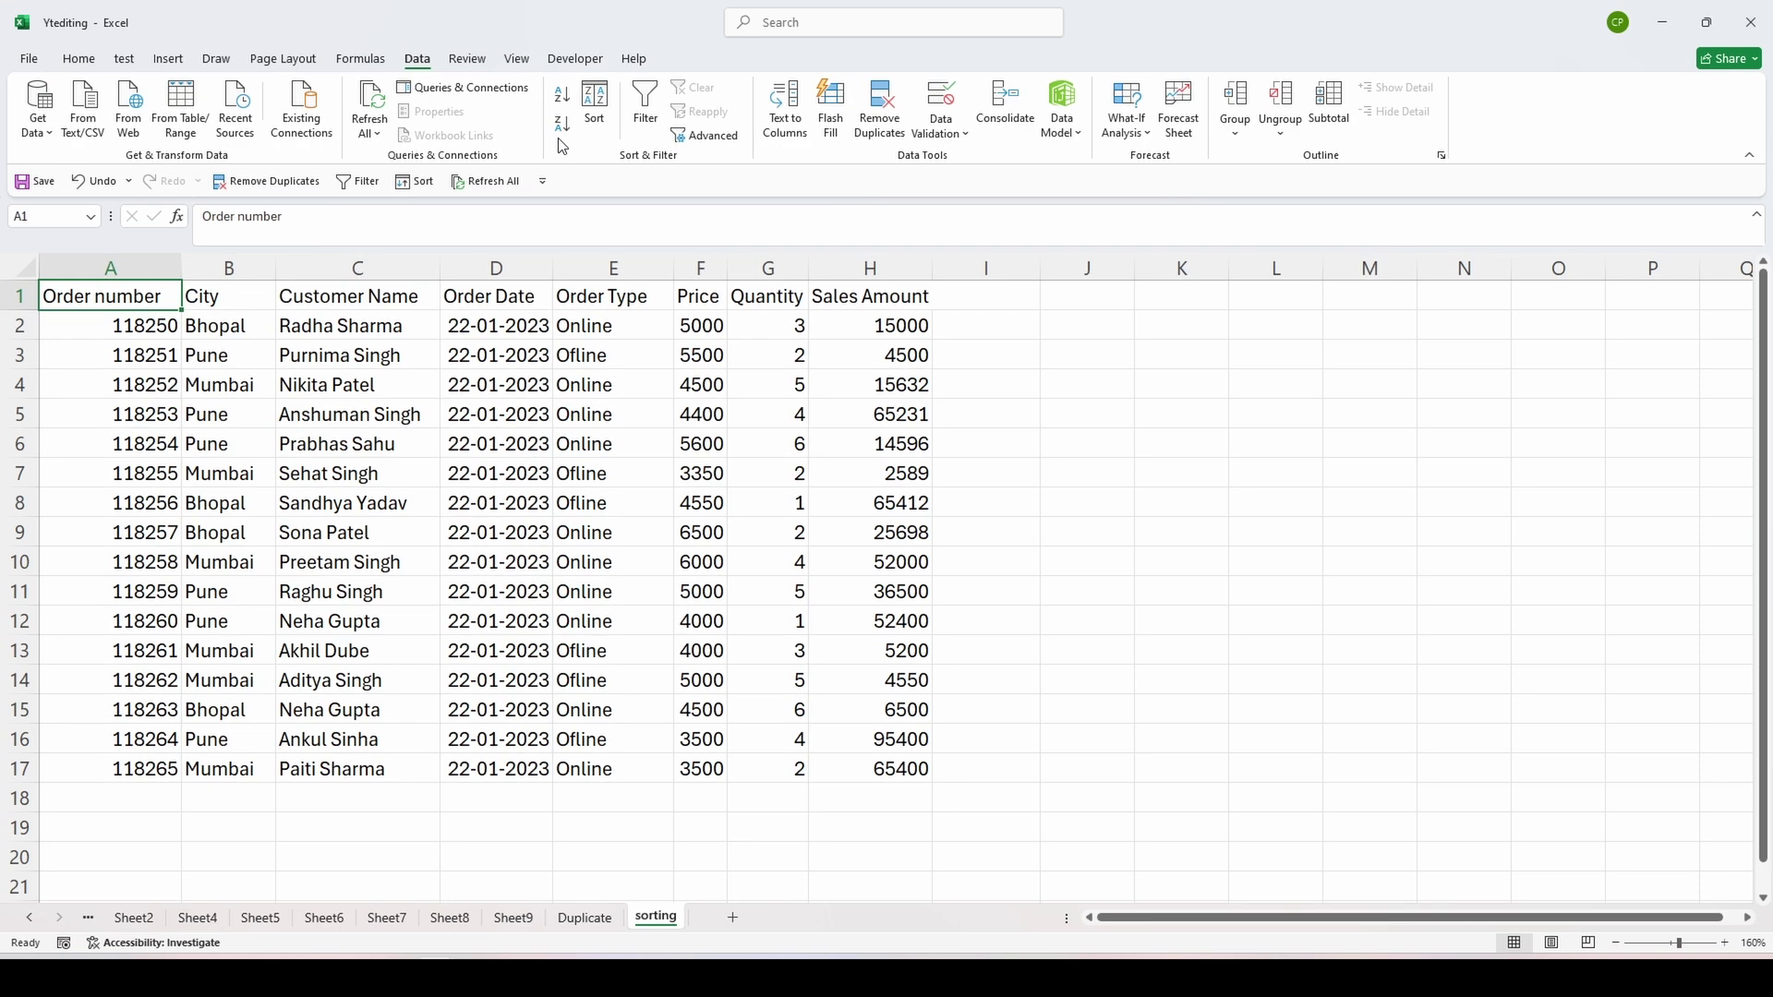
{"action": "left_click", "coordinate": [79, 58]}
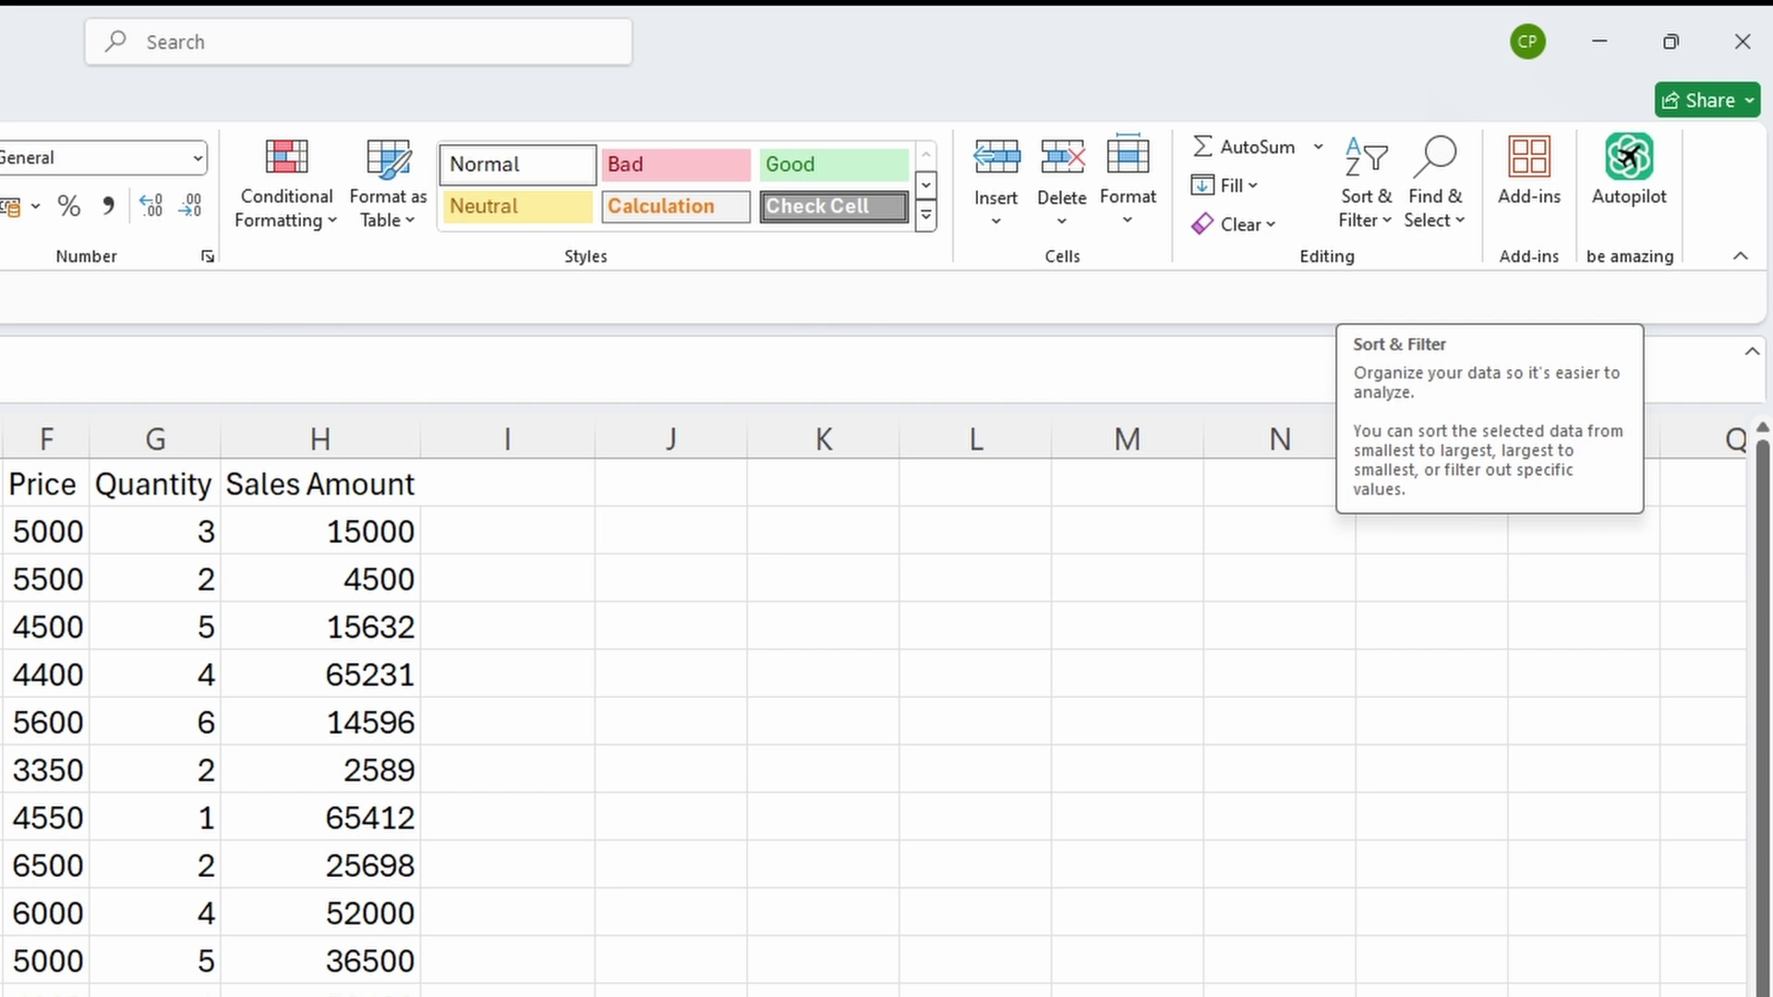
{"action": "left_click", "coordinate": [417, 58]}
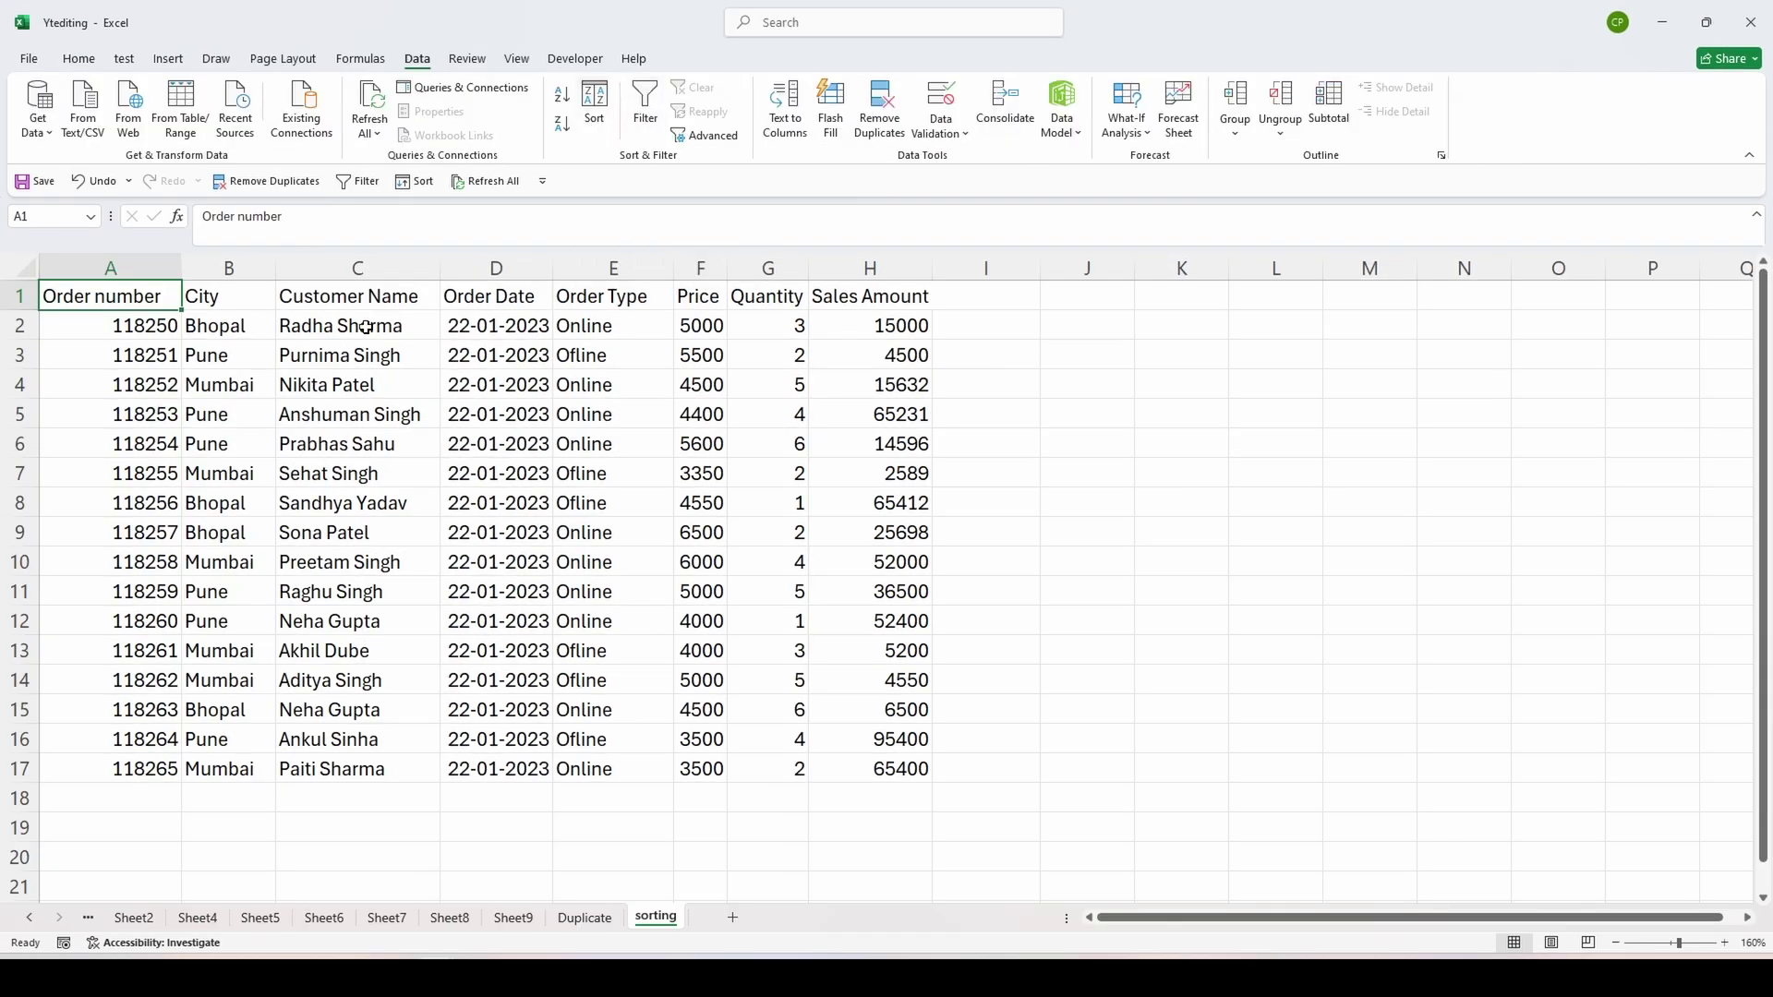
Try to sort only the Customer Name column, C1:C17, from A to Z with the current selection, and undo the sort.
{"action": "left_click_drag", "start_coordinate": [361, 320], "coordinate": [386, 766]}
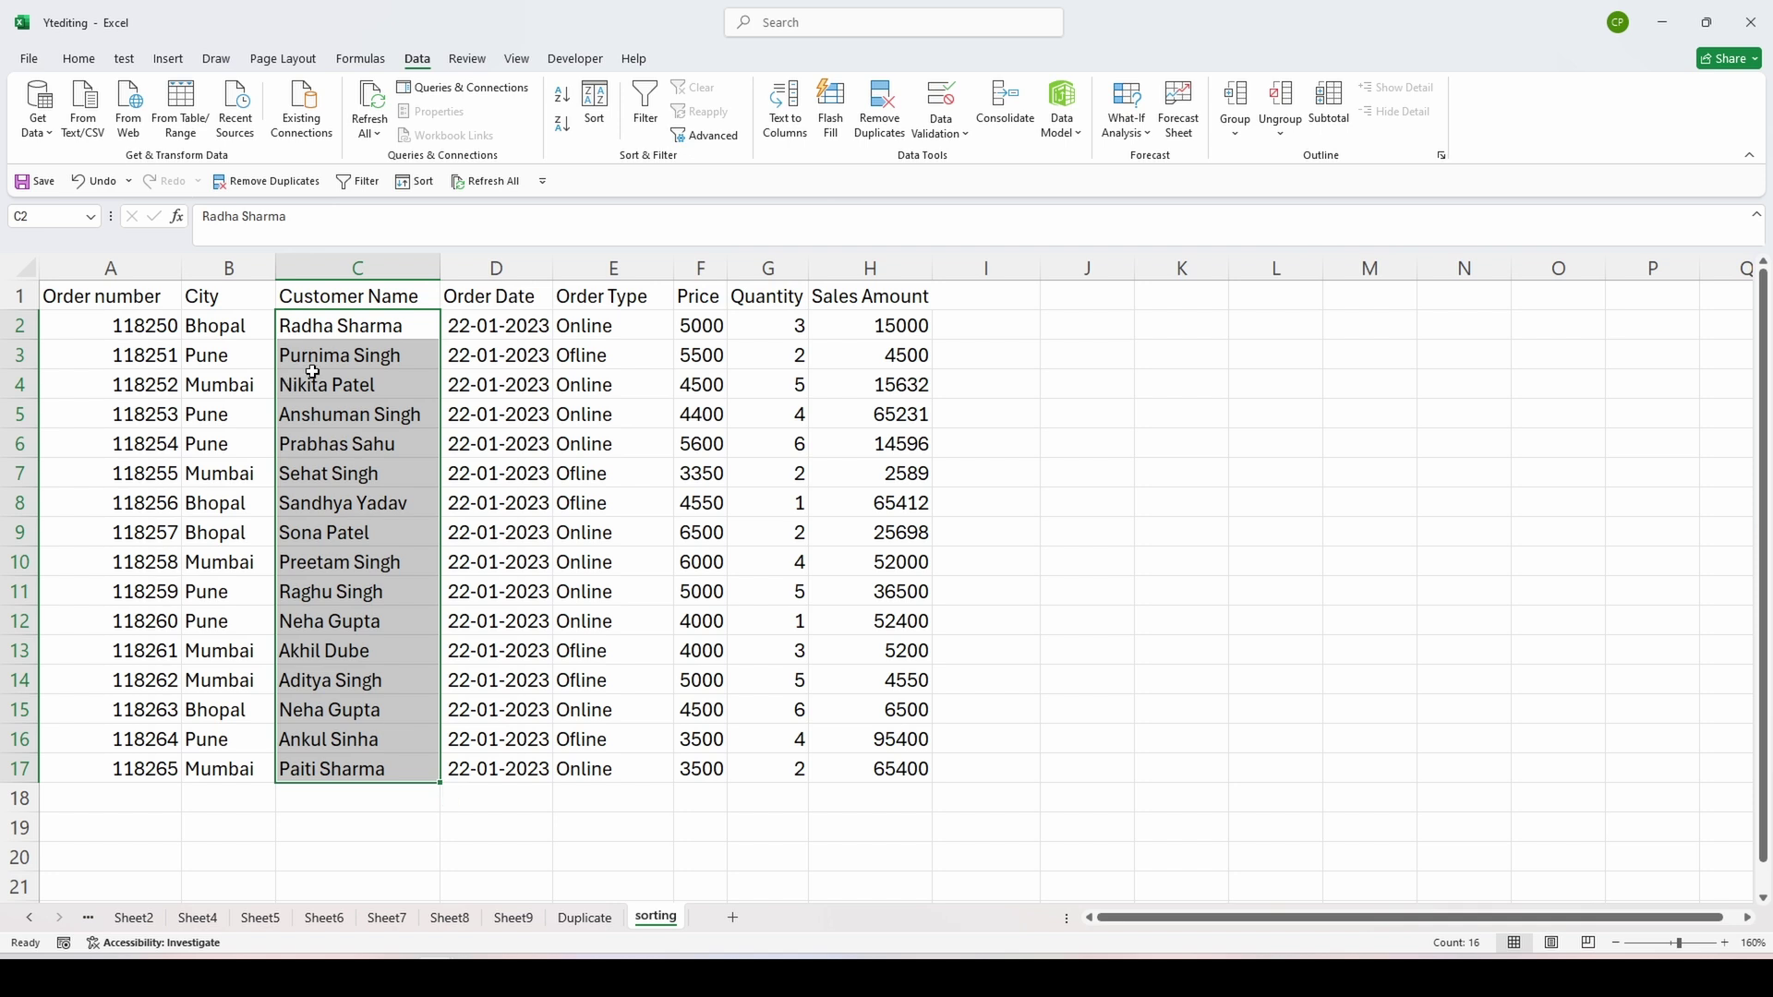
{"action": "left_click_drag", "start_coordinate": [370, 327], "coordinate": [329, 762]}
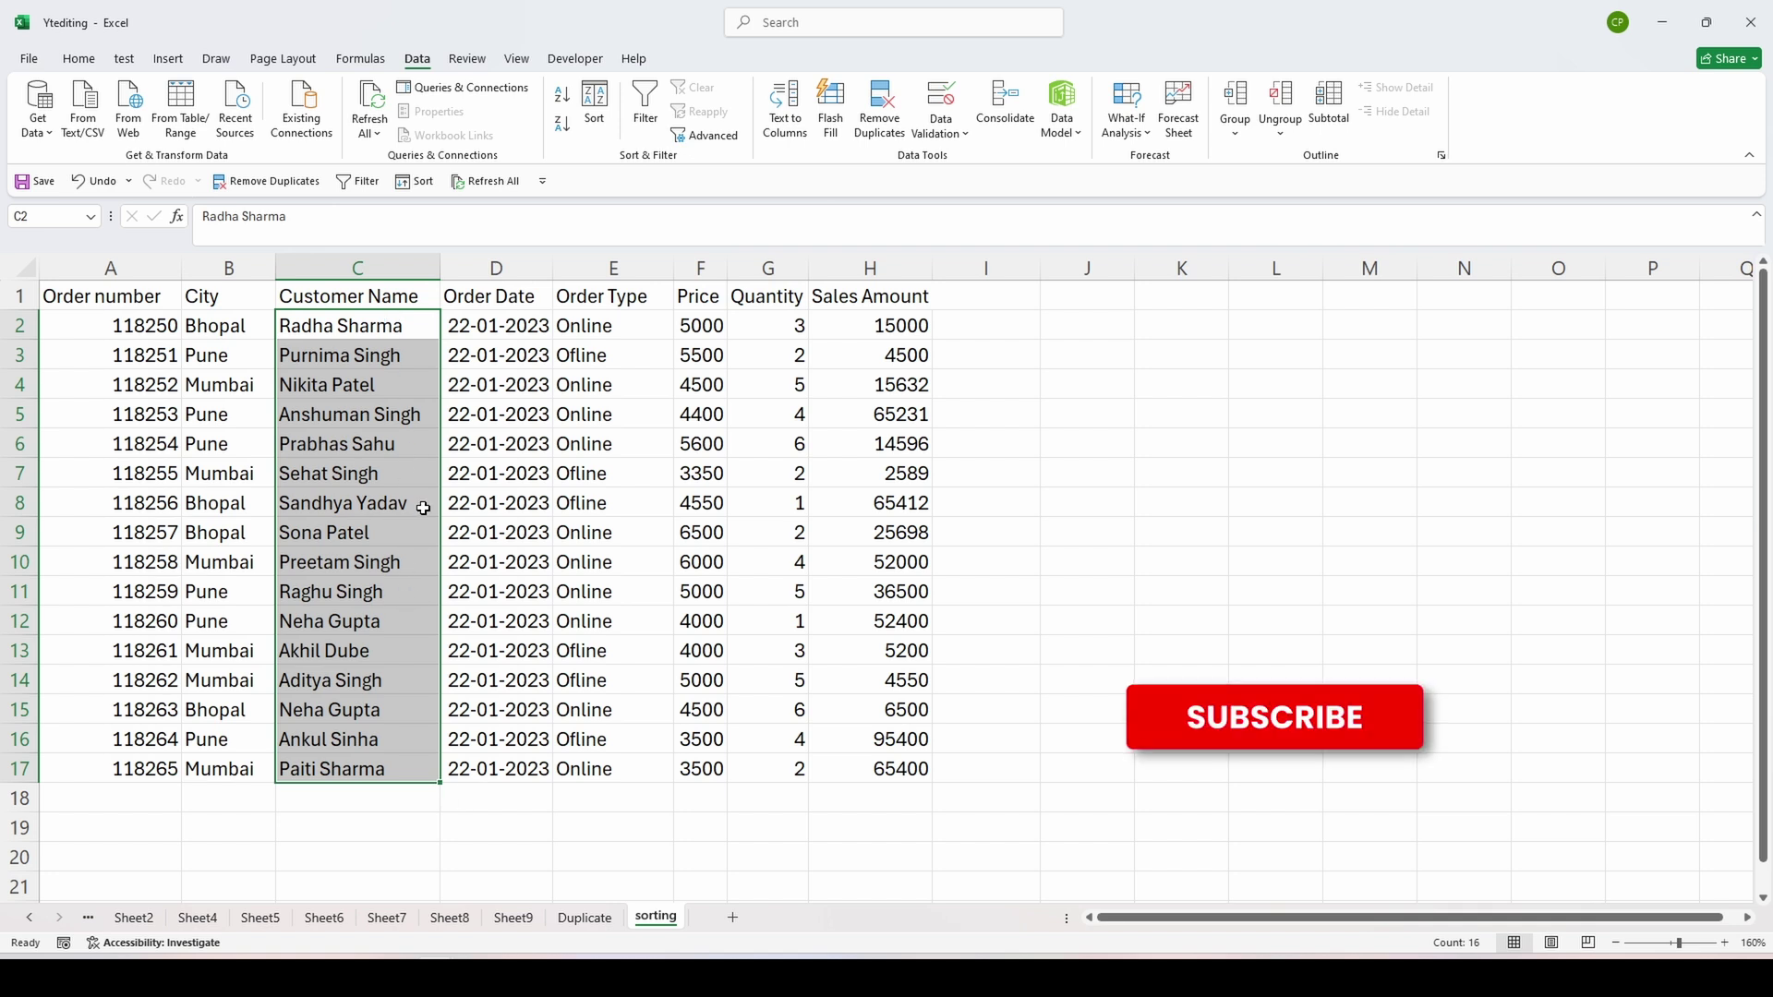
{"action": "left_click_drag", "start_coordinate": [358, 295], "coordinate": [372, 766]}
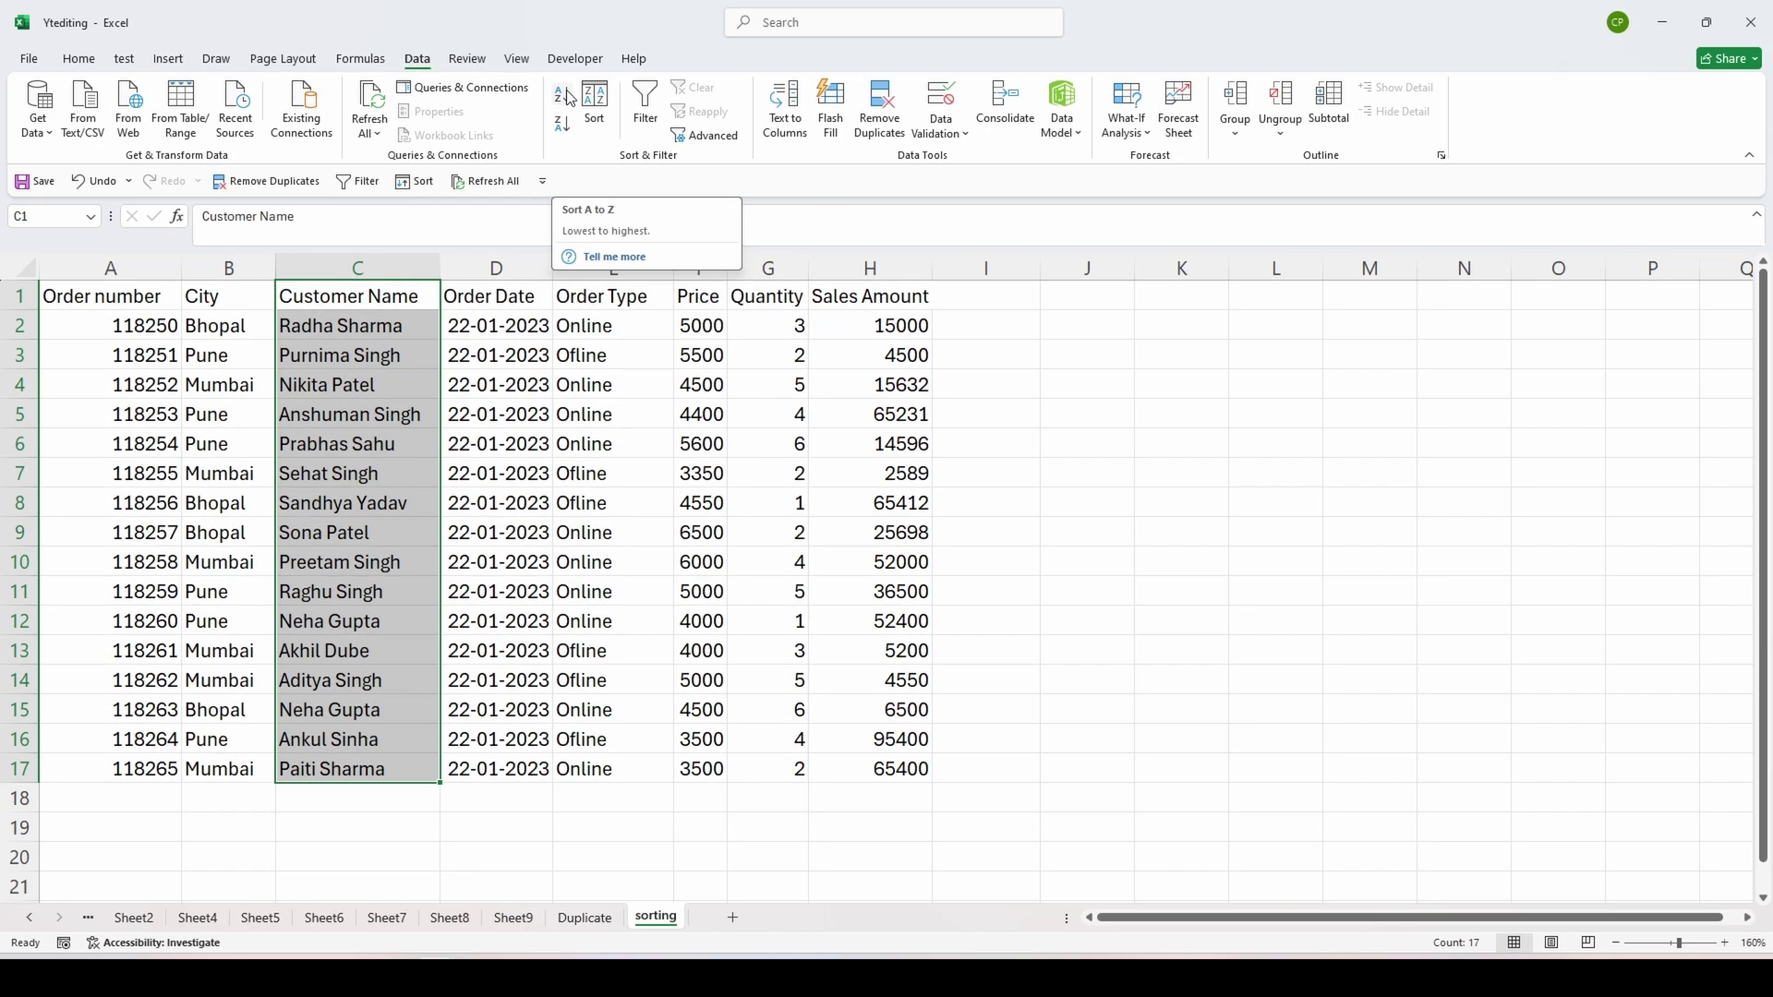
{"action": "left_click", "coordinate": [827, 186]}
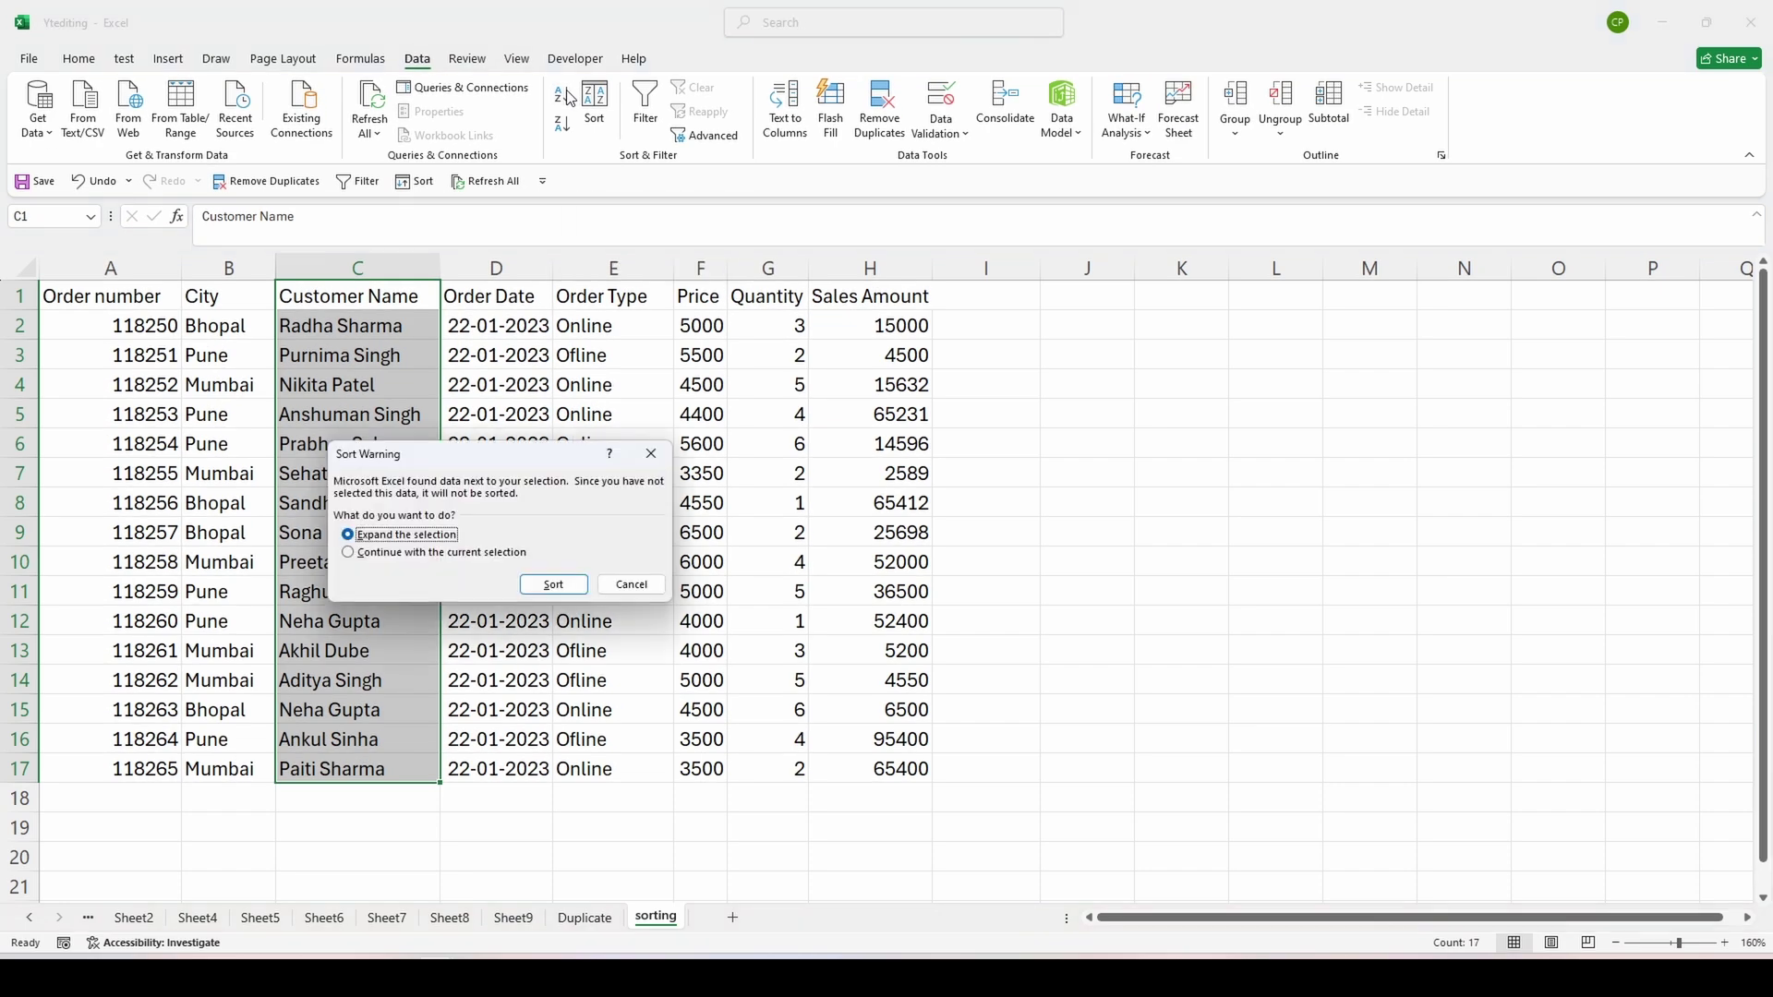
{"action": "left_click_drag", "start_coordinate": [471, 454], "coordinate": [612, 419]}
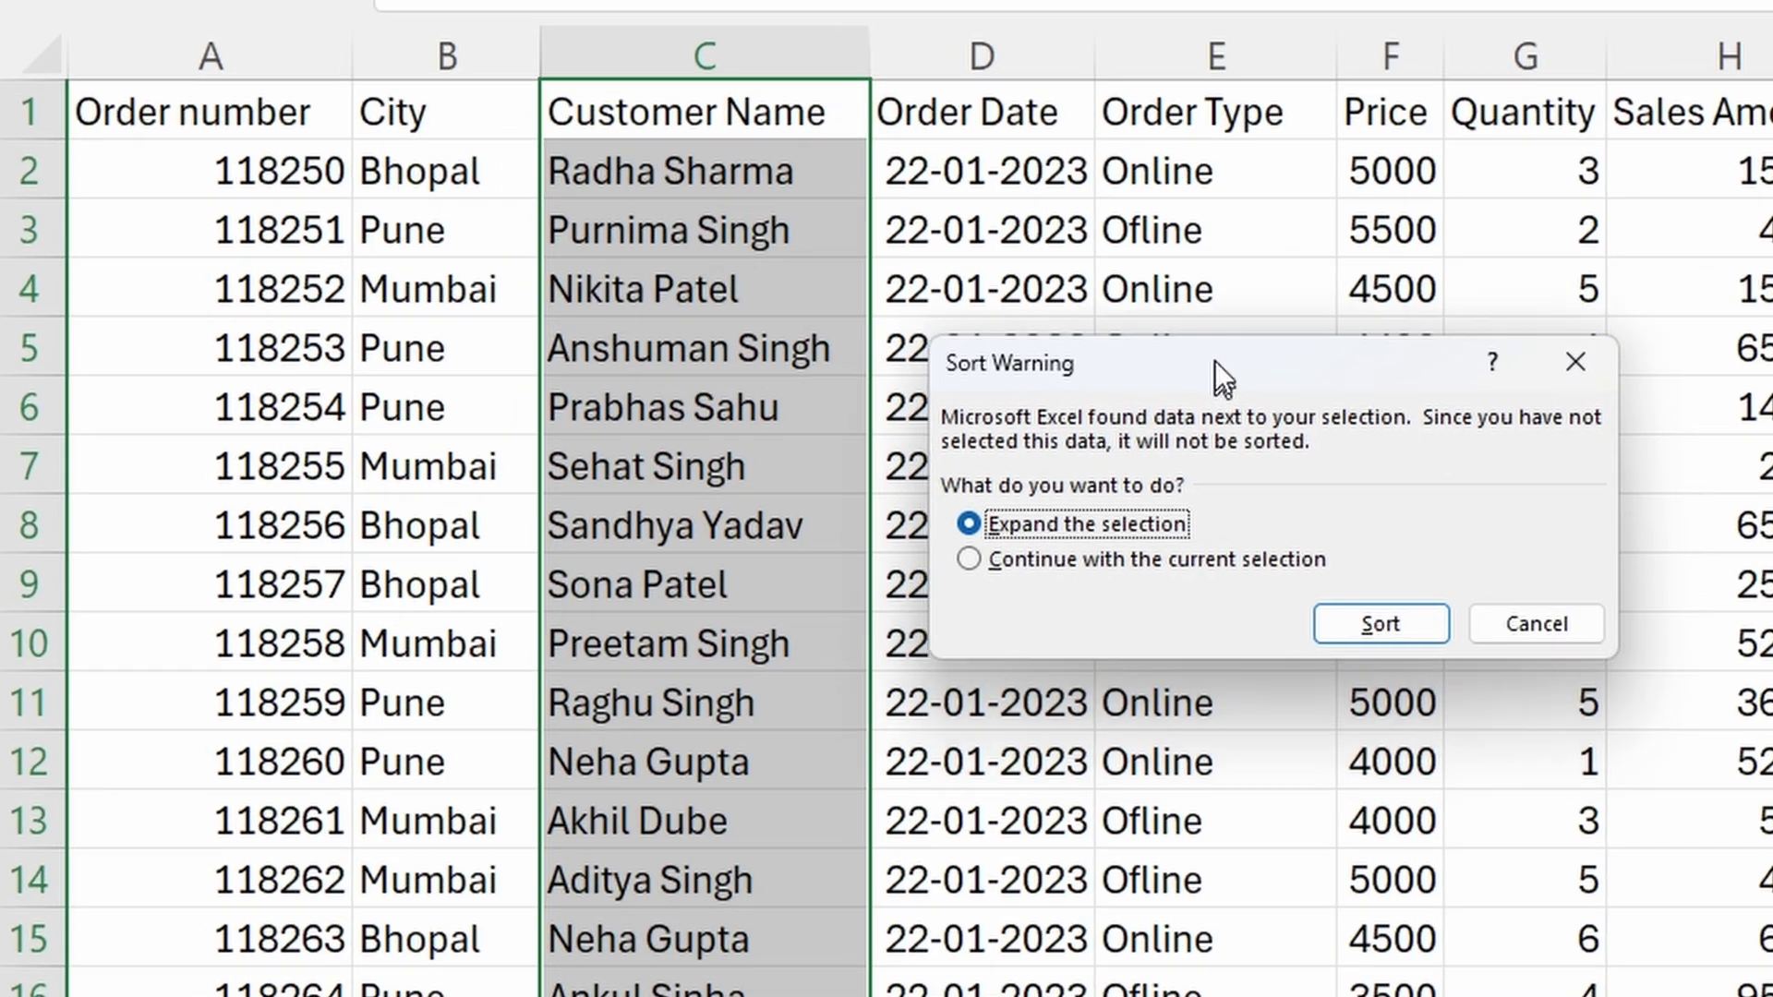
{"action": "left_click_drag", "start_coordinate": [1215, 362], "coordinate": [1215, 323]}
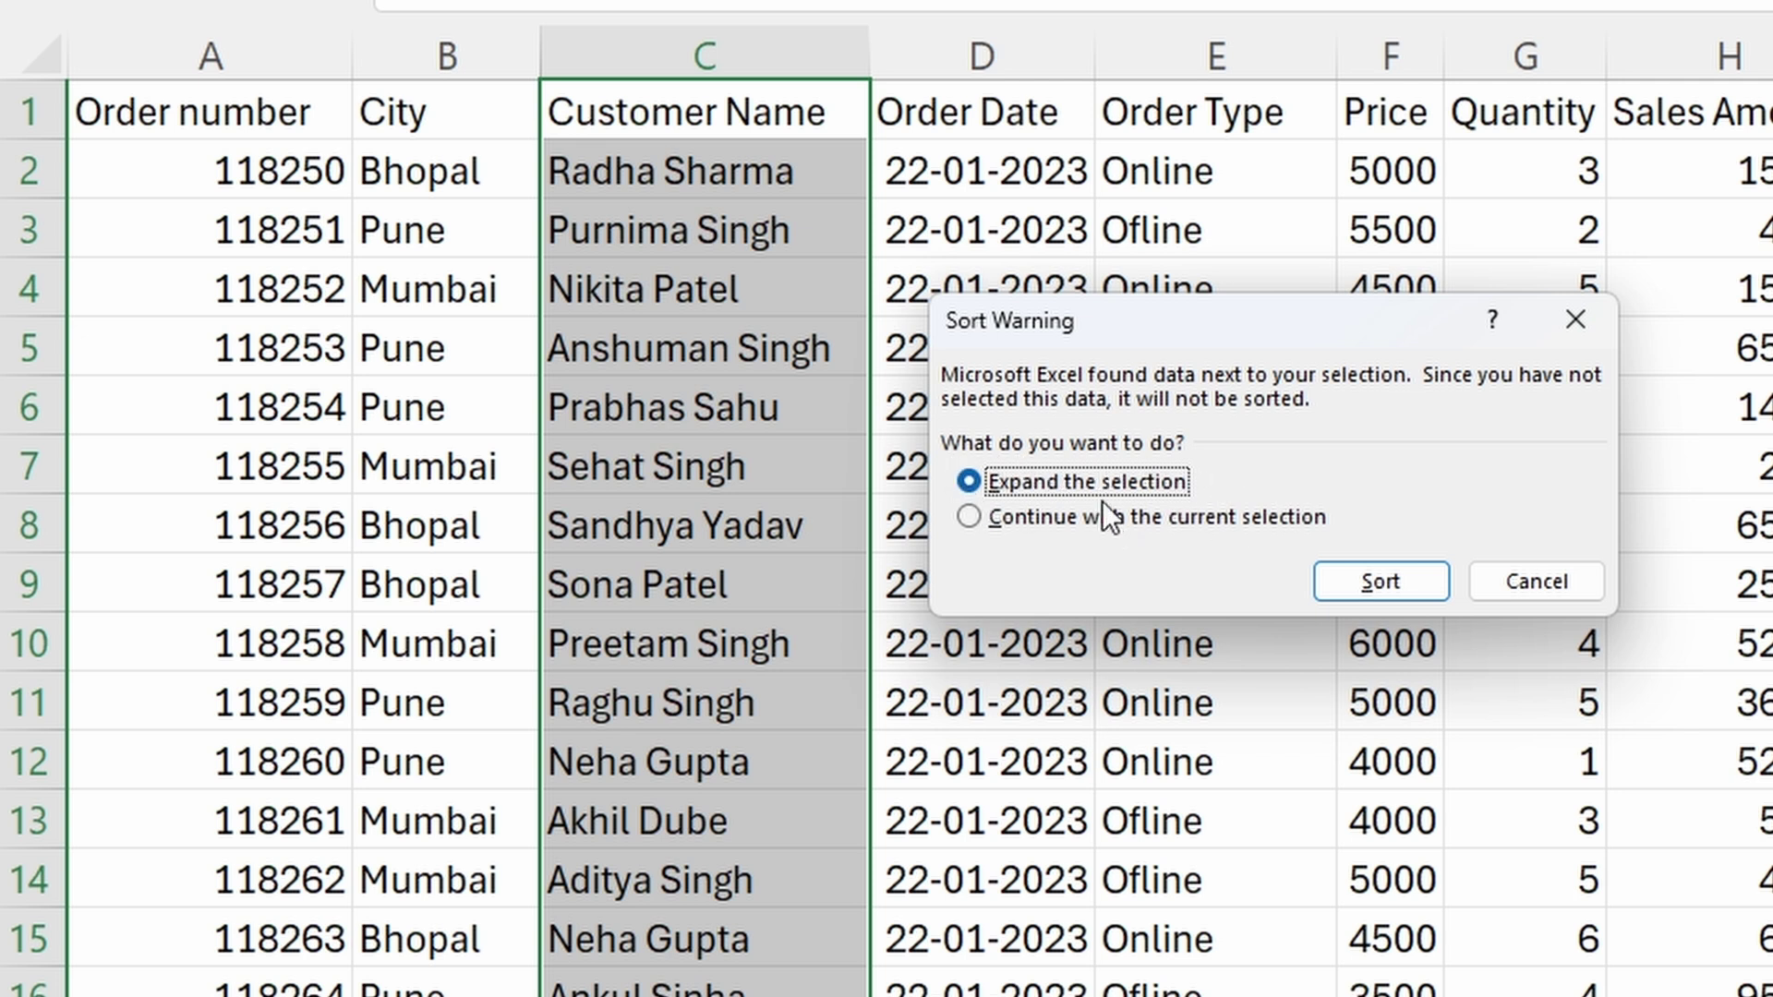
{"action": "left_click", "coordinate": [970, 517]}
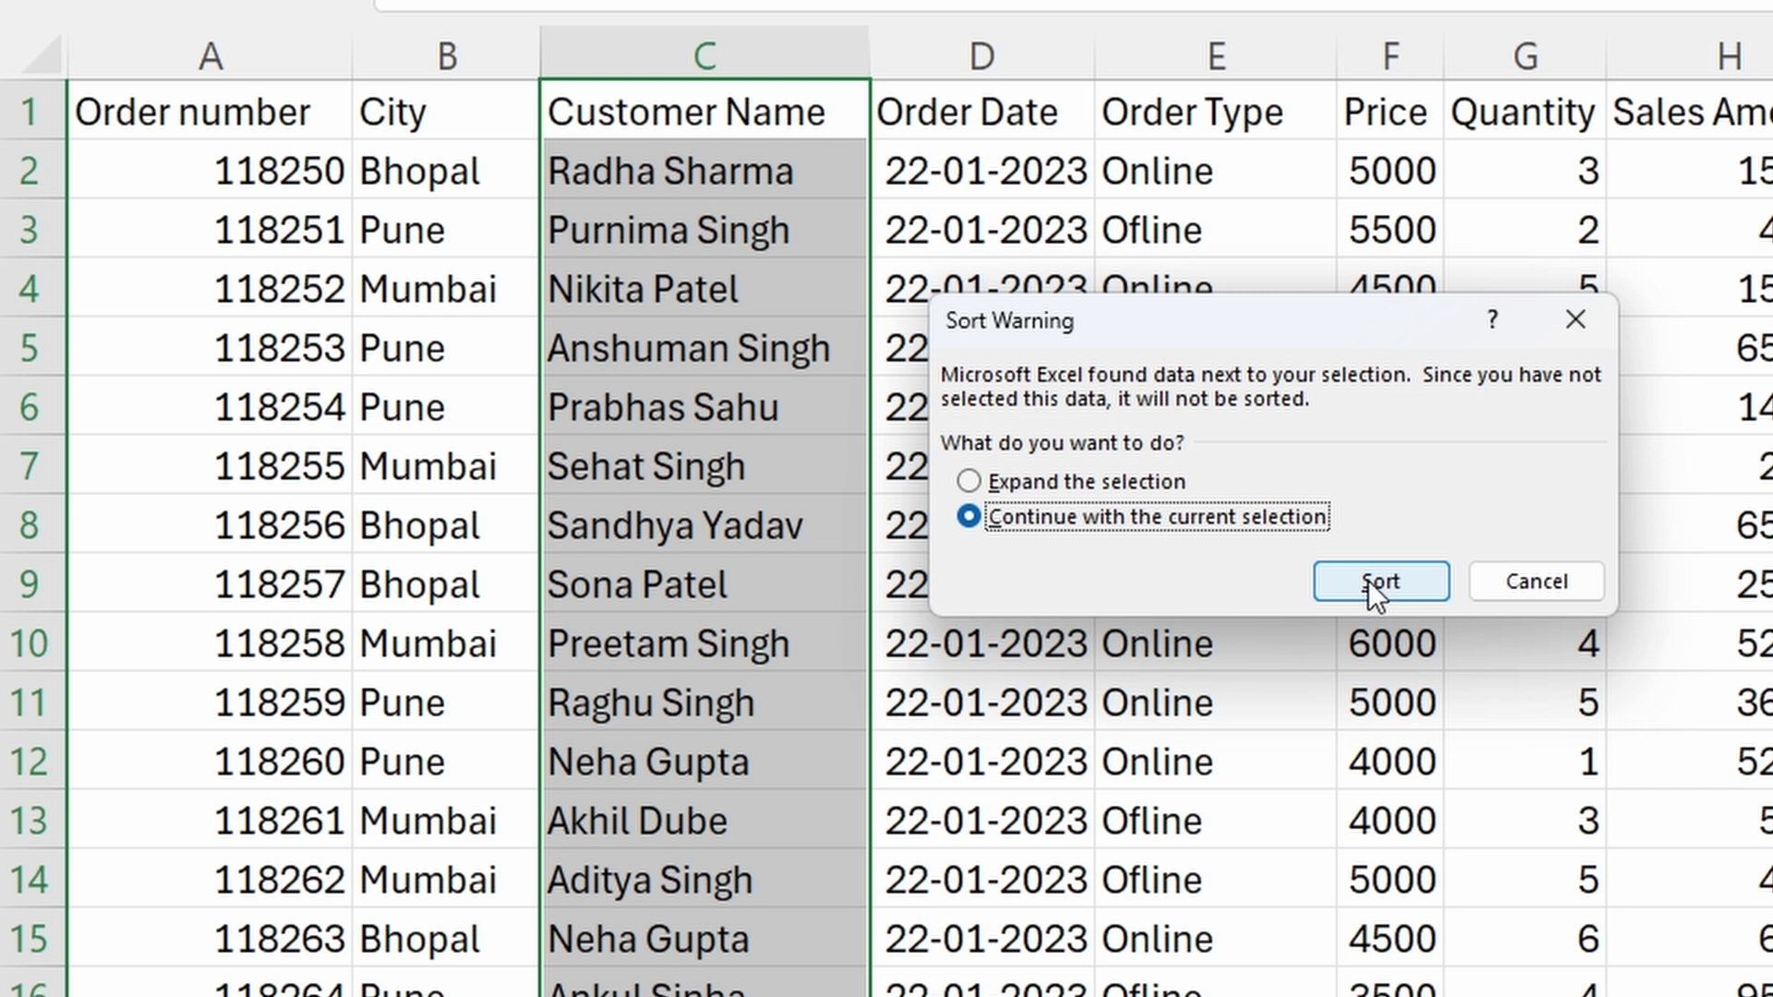
{"action": "left_click", "coordinate": [1422, 580]}
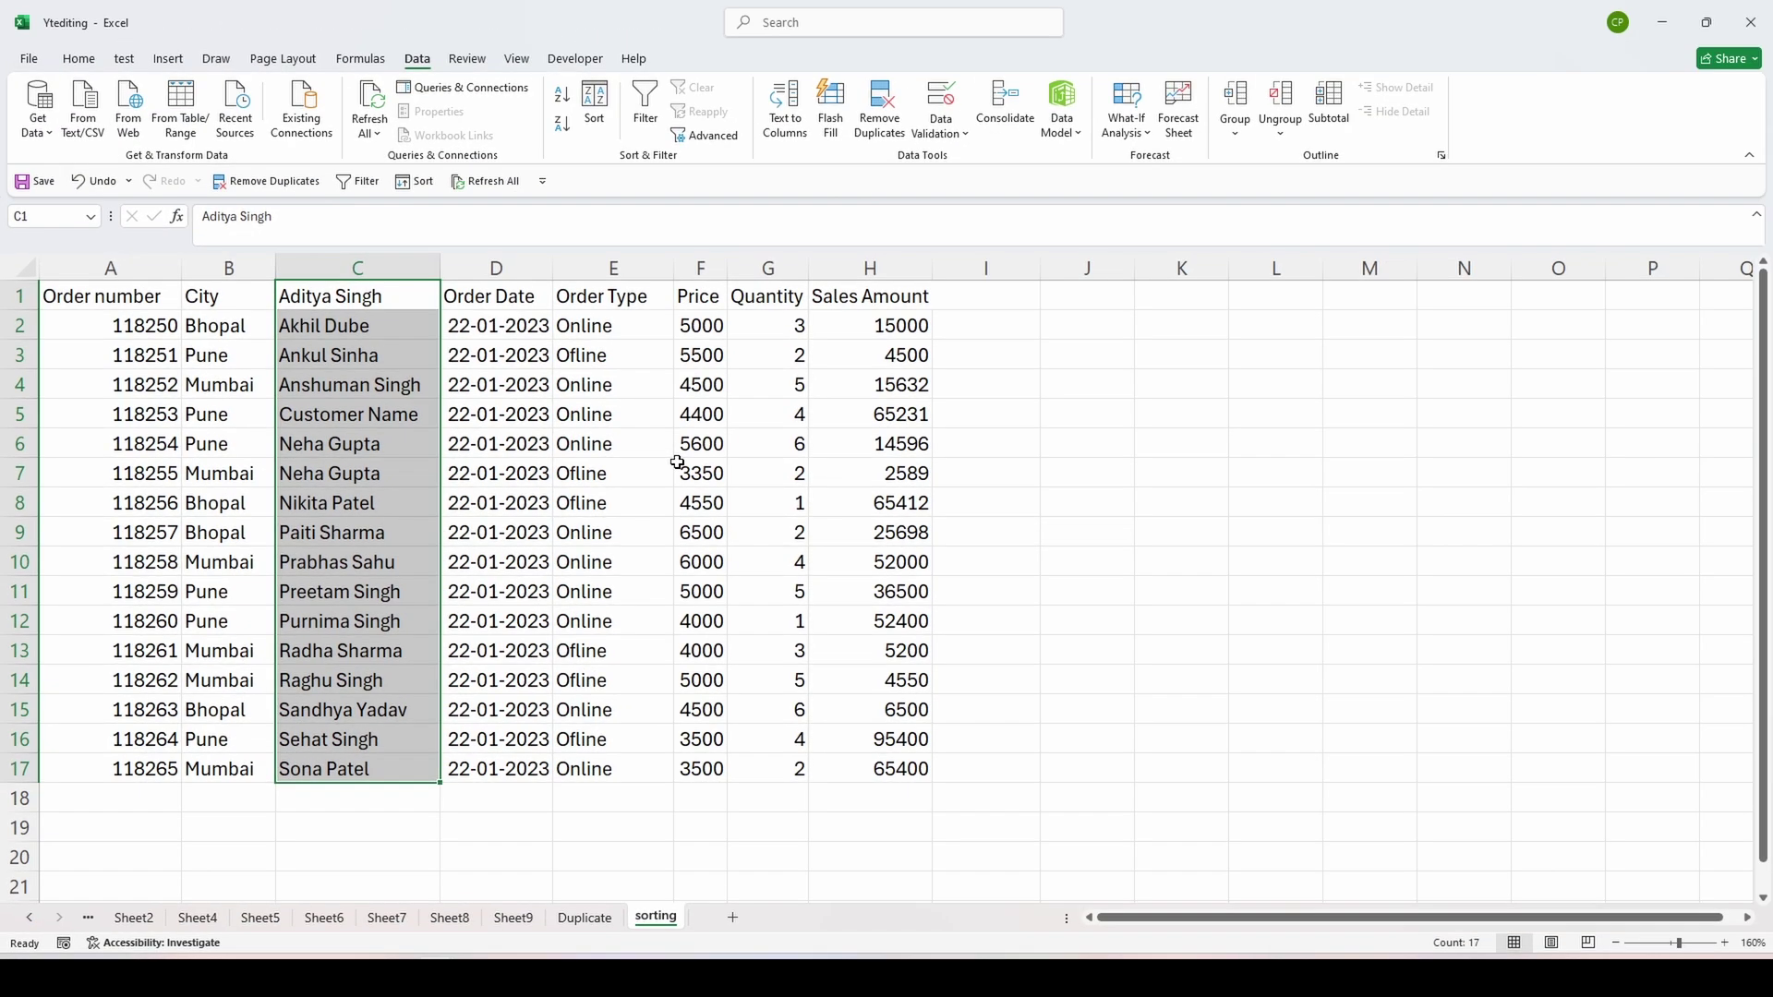
{"action": "key", "text": "ctrl+z"}
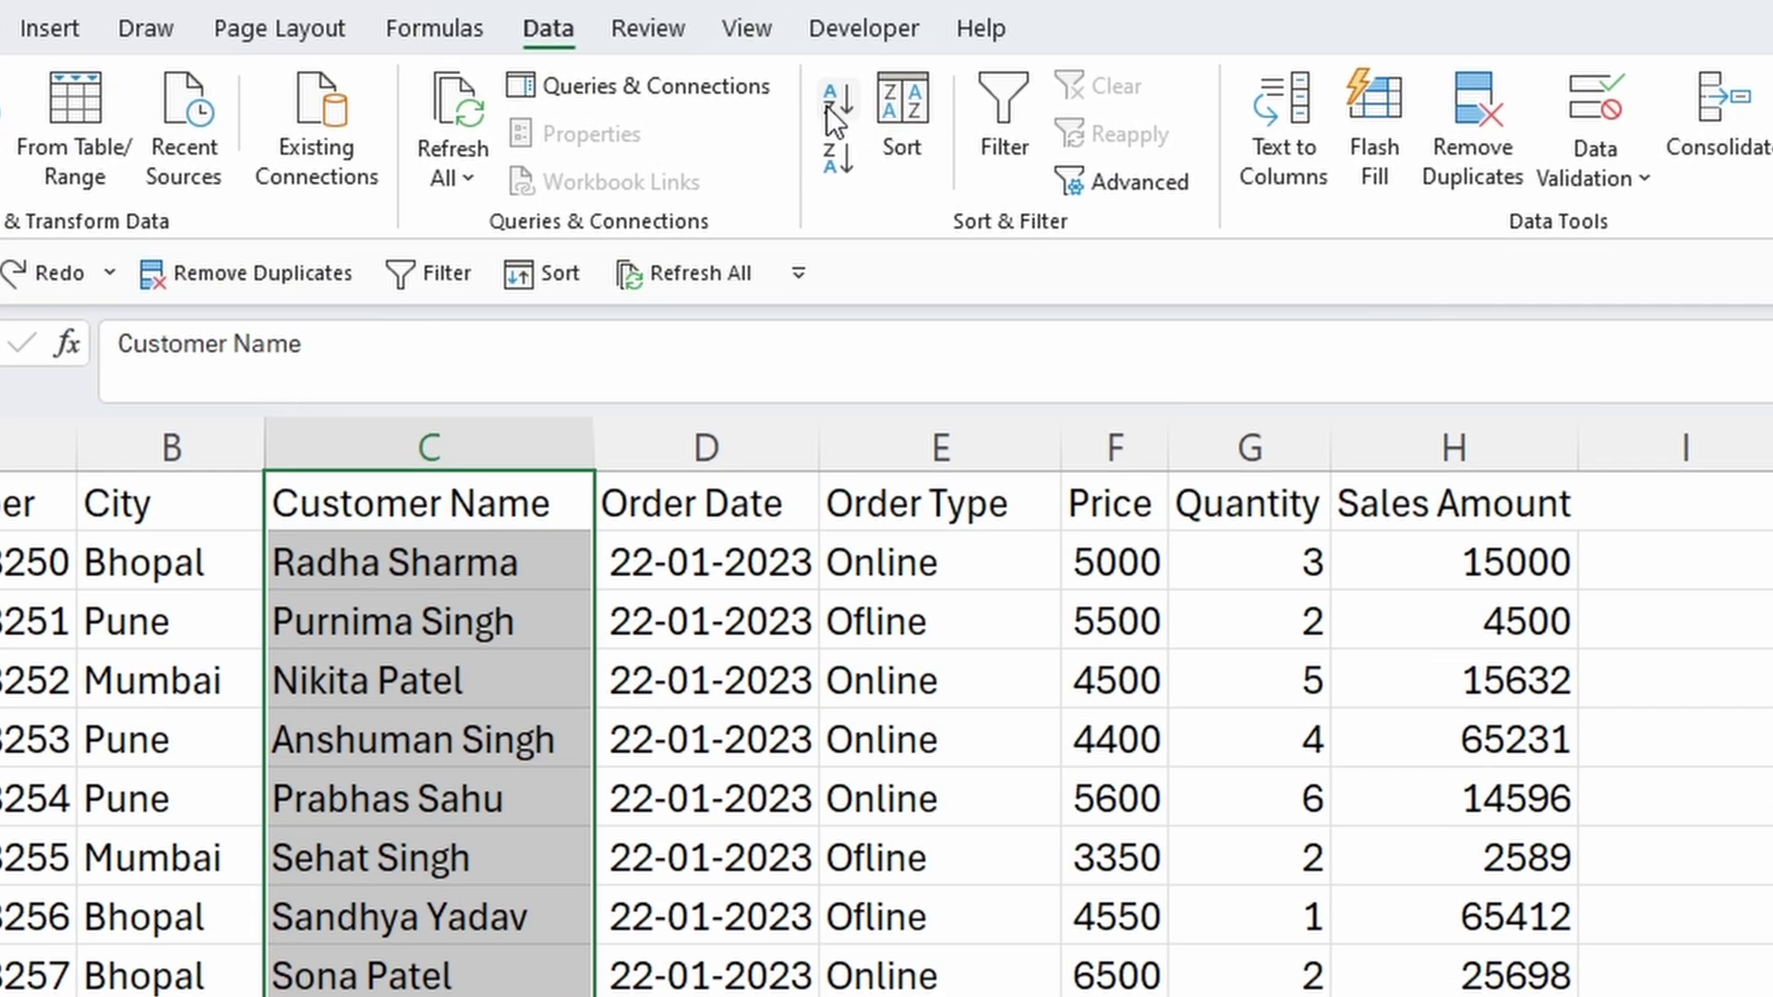
Sort the Customer Name column from A to Z with the selection expanded to the neighbouring data, and undo the sort.
{"action": "left_click", "coordinate": [561, 95]}
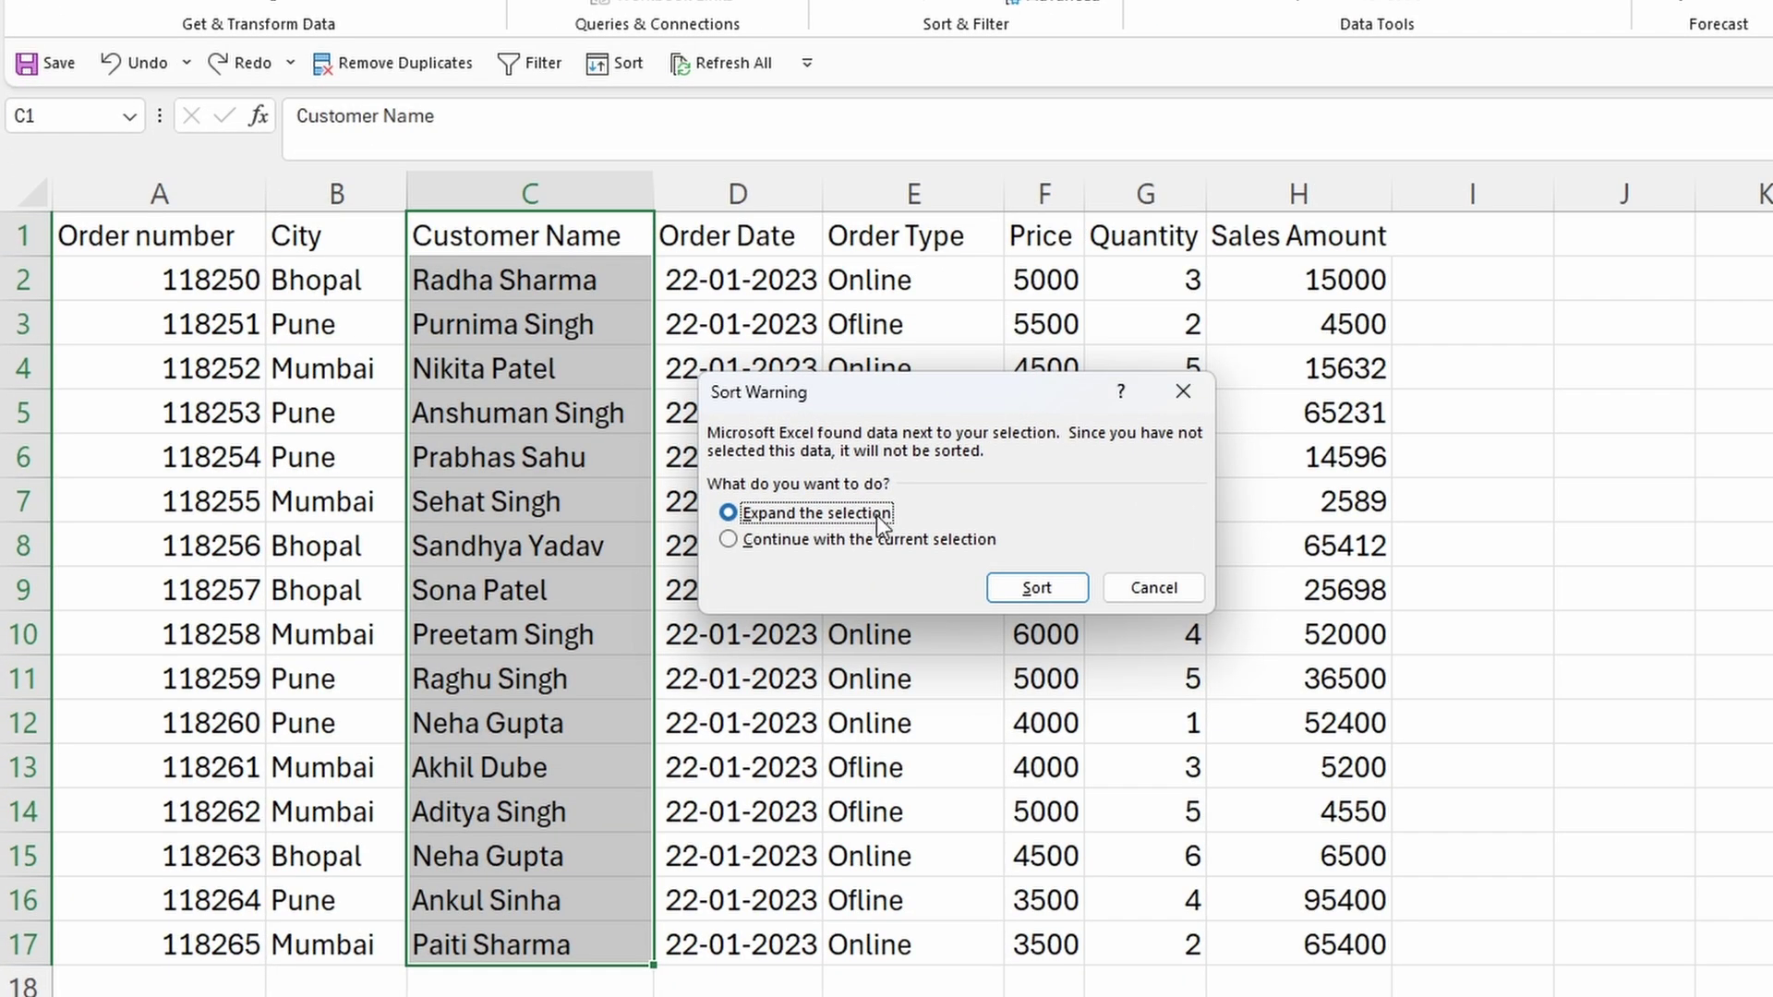
{"action": "left_click", "coordinate": [1040, 589]}
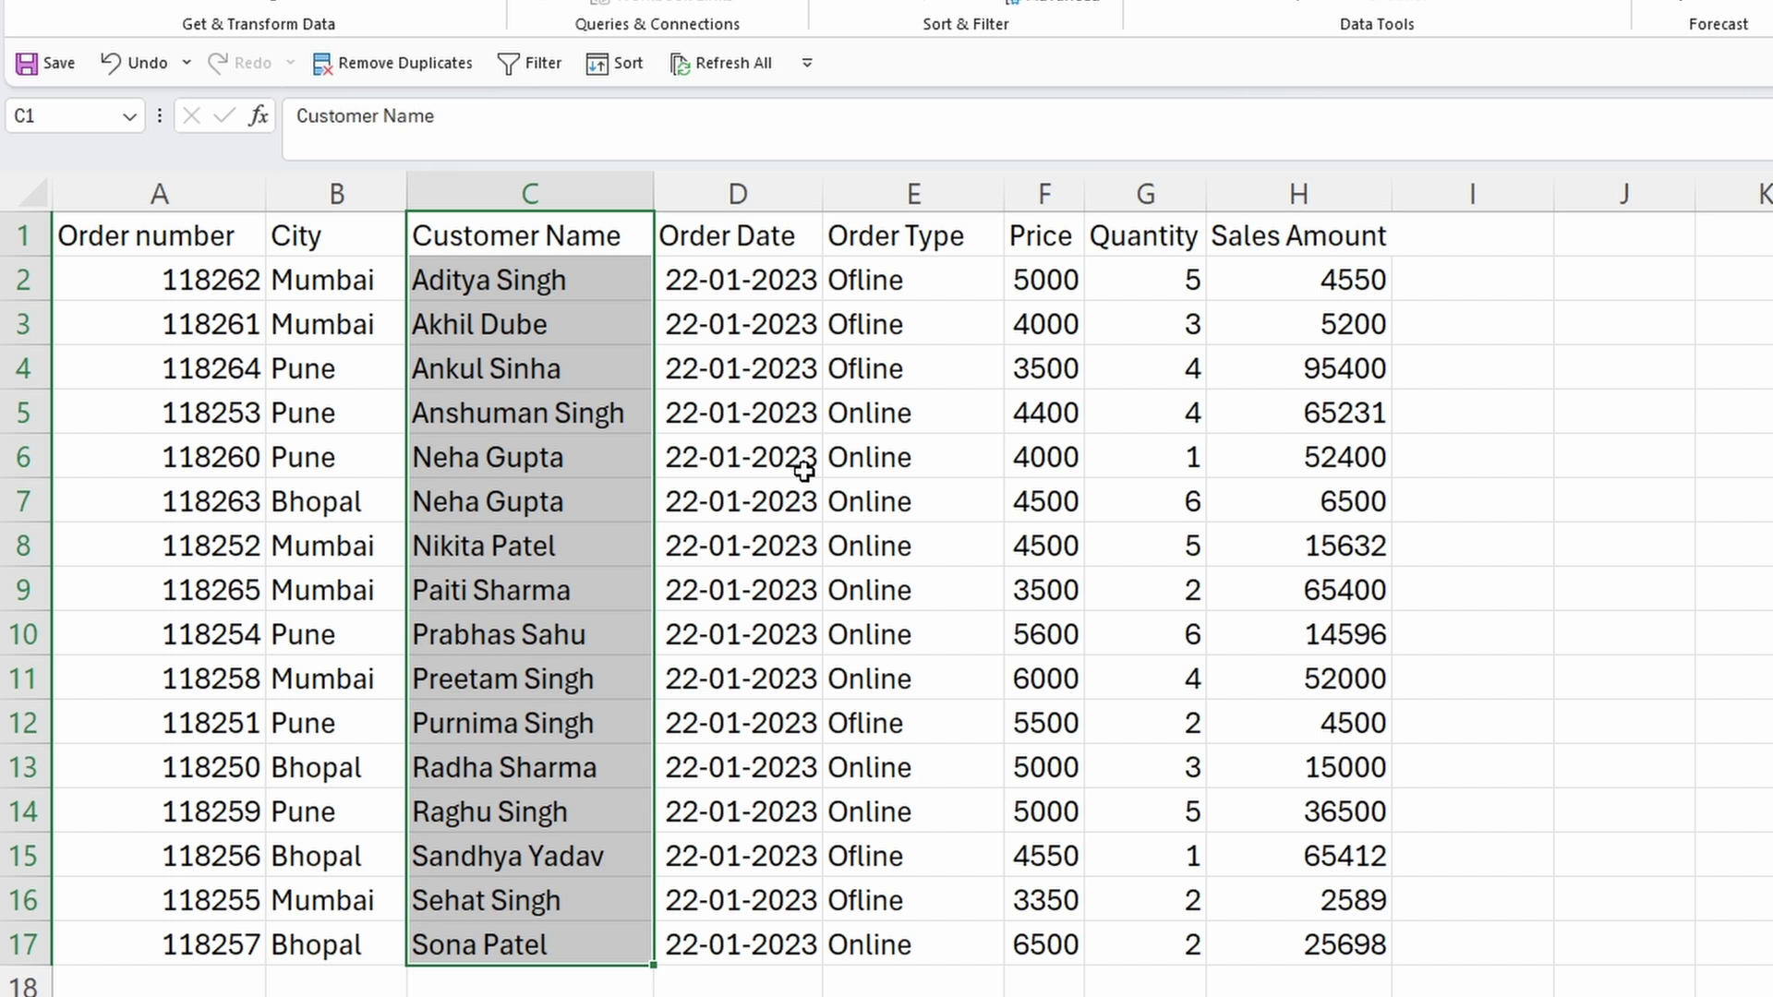
{"action": "left_click", "coordinate": [531, 293]}
{"action": "key", "text": "ctrl+z"}
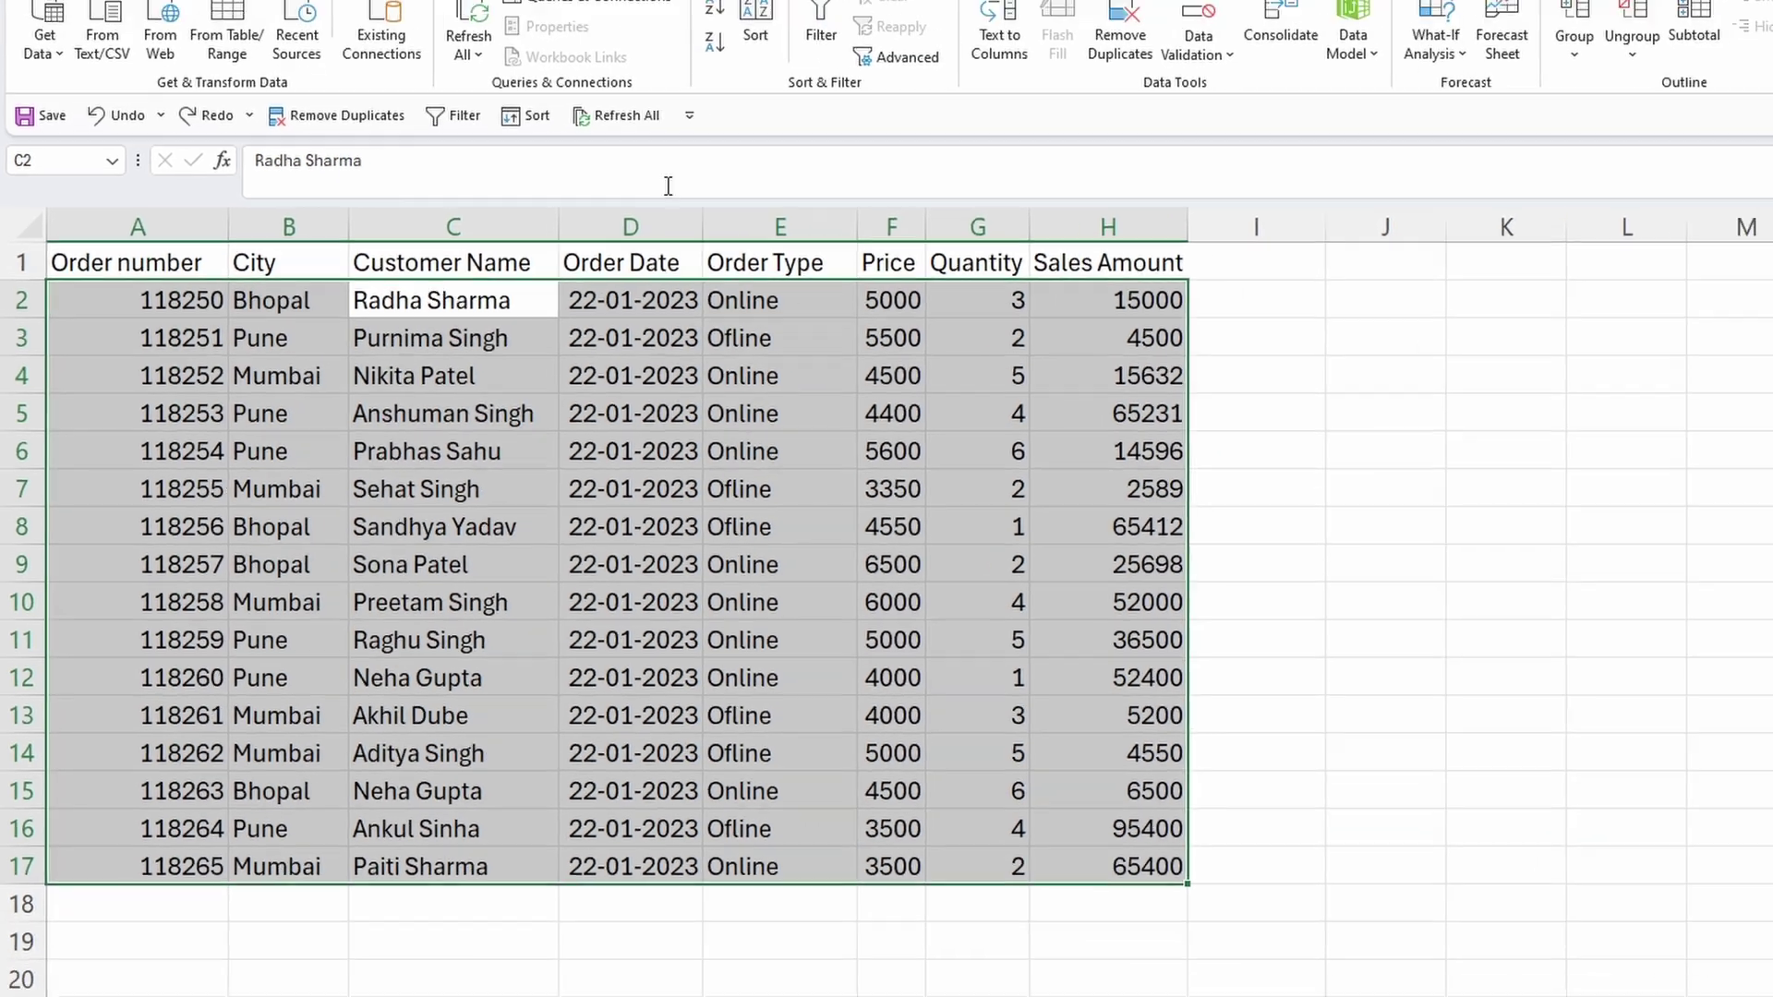
Sort the table by the Customer Name column from A to Z with the selection expanded, and re-sort it from Z to A.
{"action": "left_click_drag", "start_coordinate": [442, 263], "coordinate": [441, 867]}
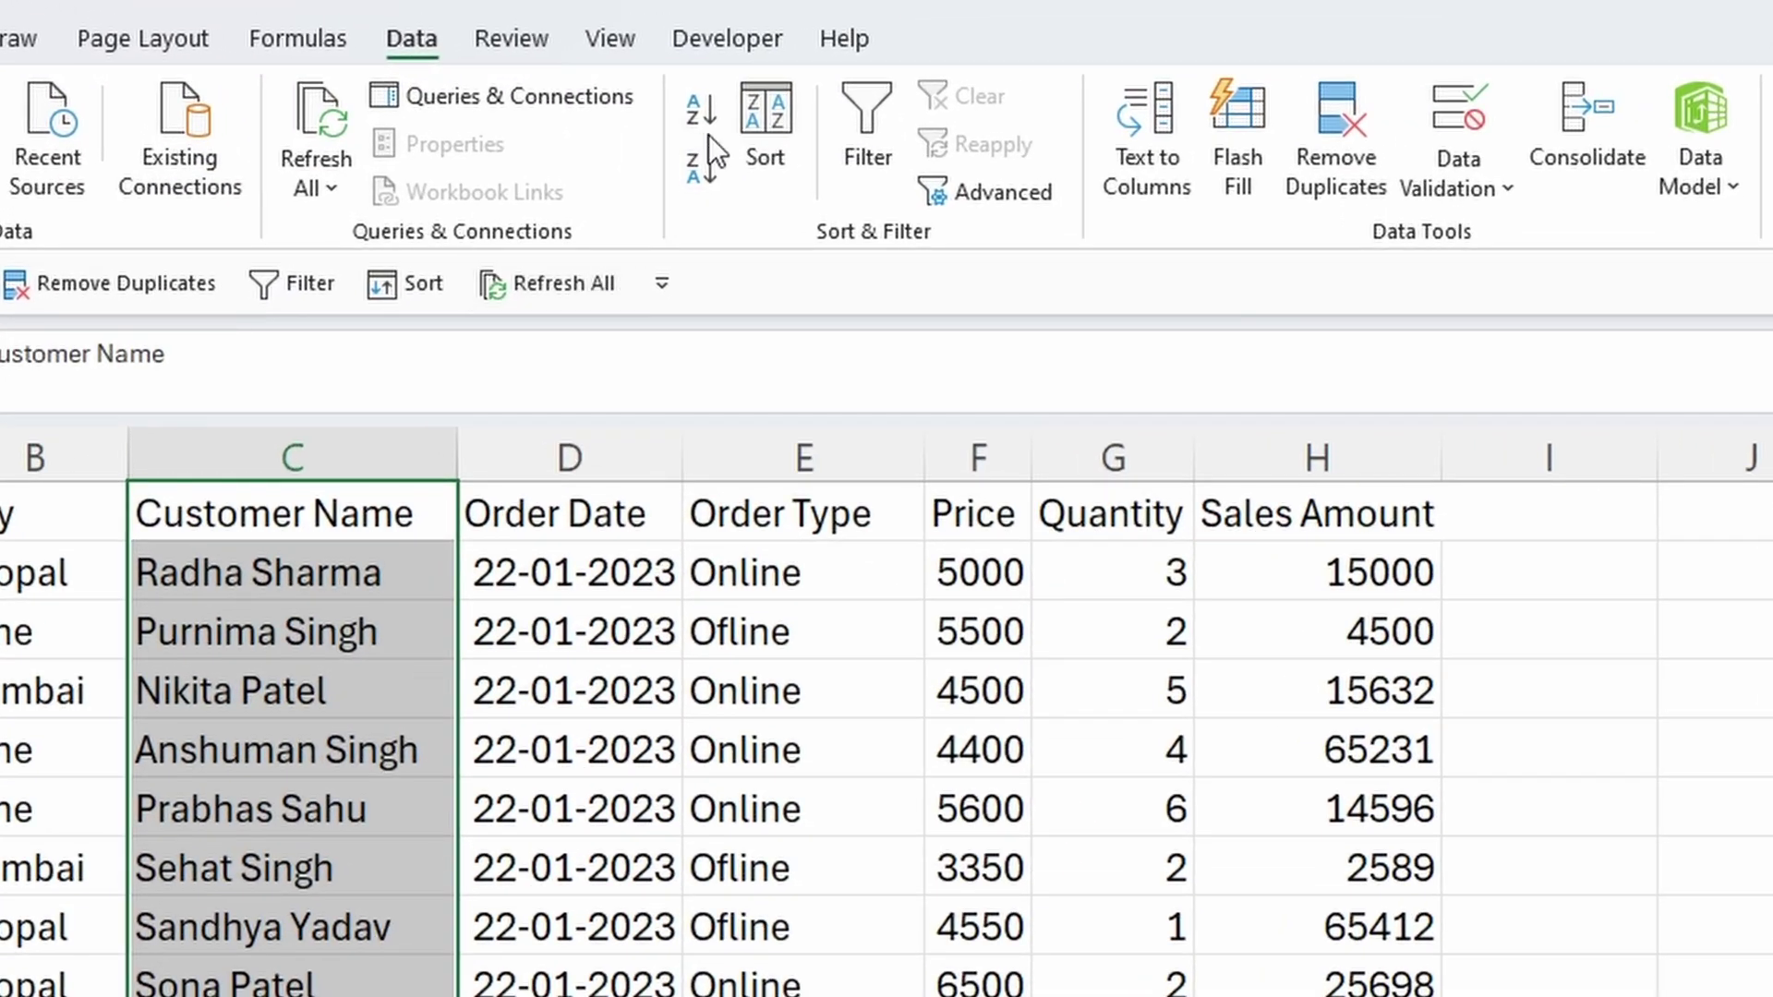
{"action": "left_click", "coordinate": [702, 113]}
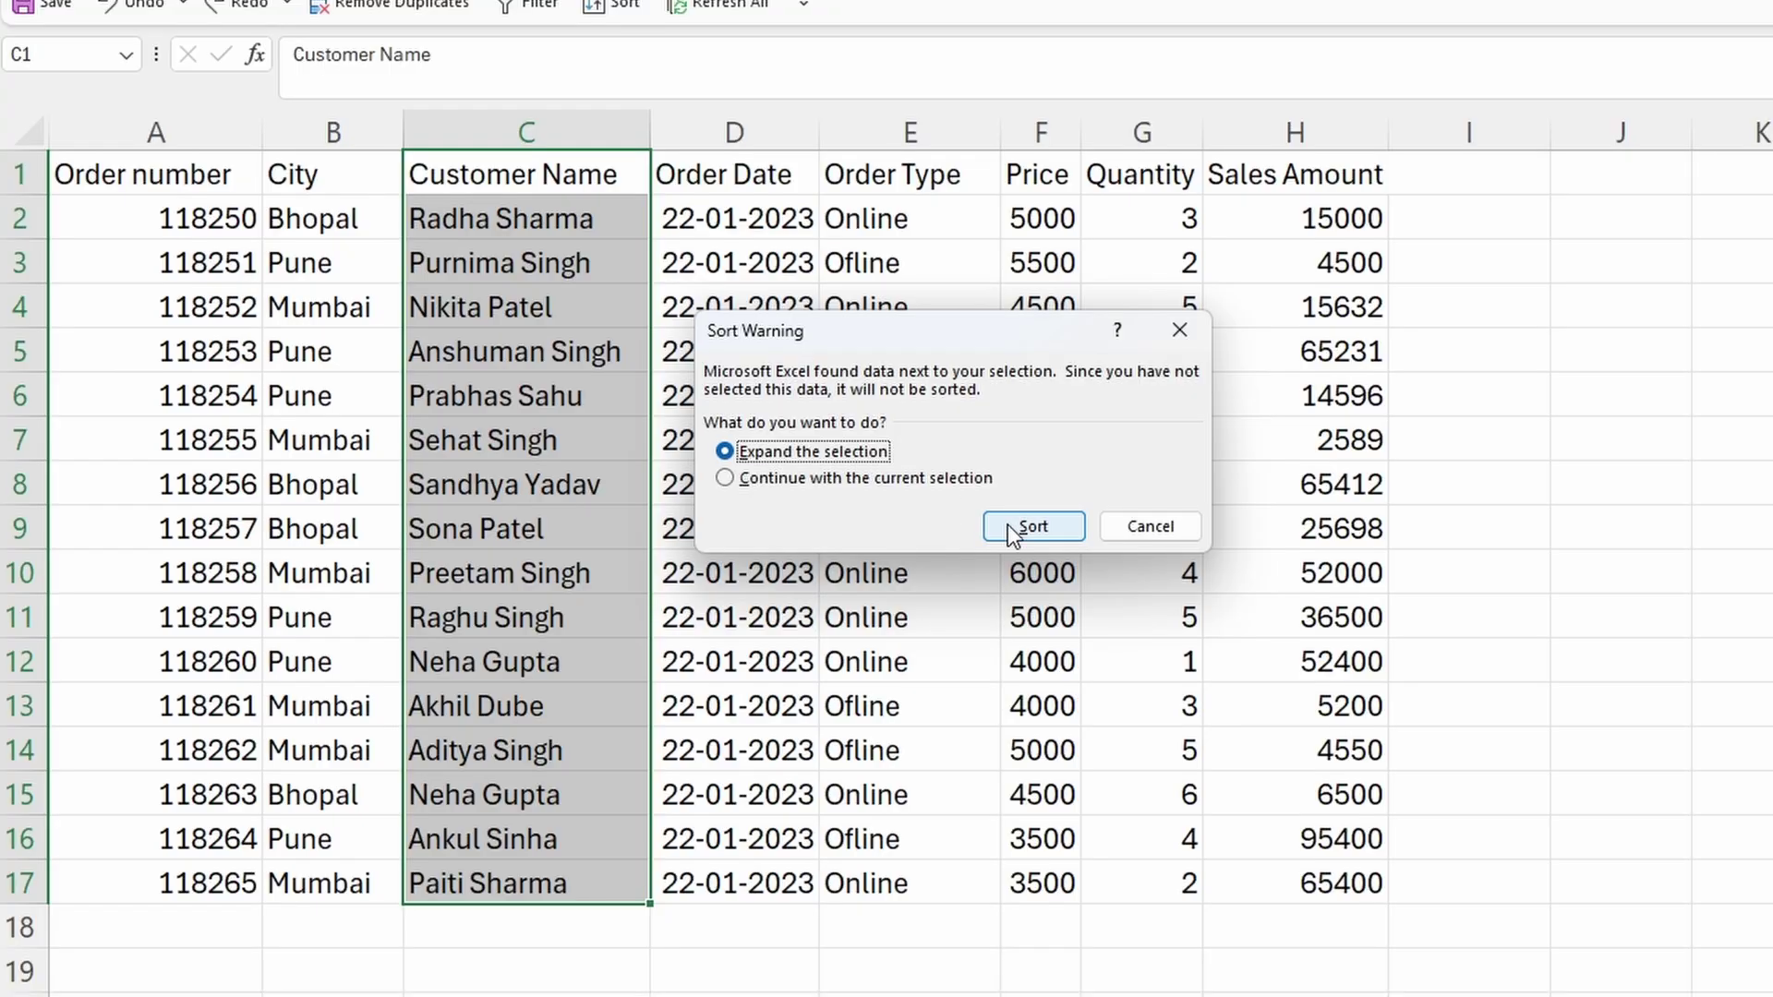
{"action": "left_click", "coordinate": [1008, 527]}
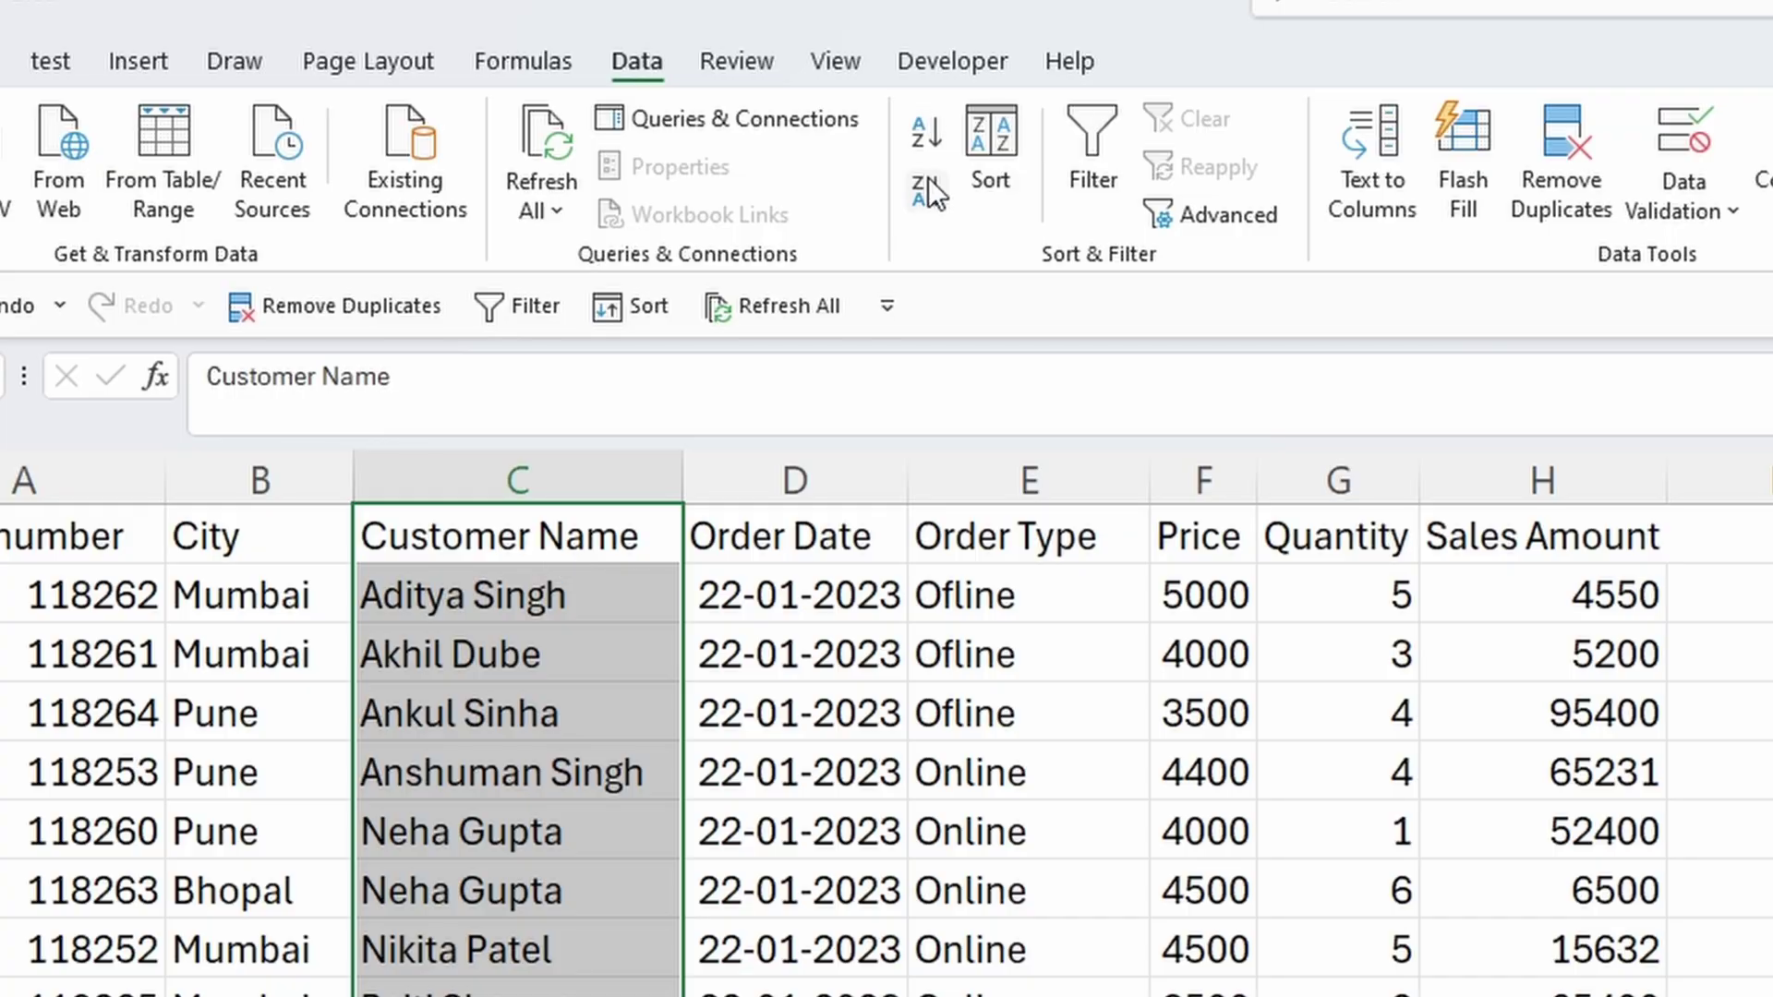
{"action": "left_click", "coordinate": [928, 192]}
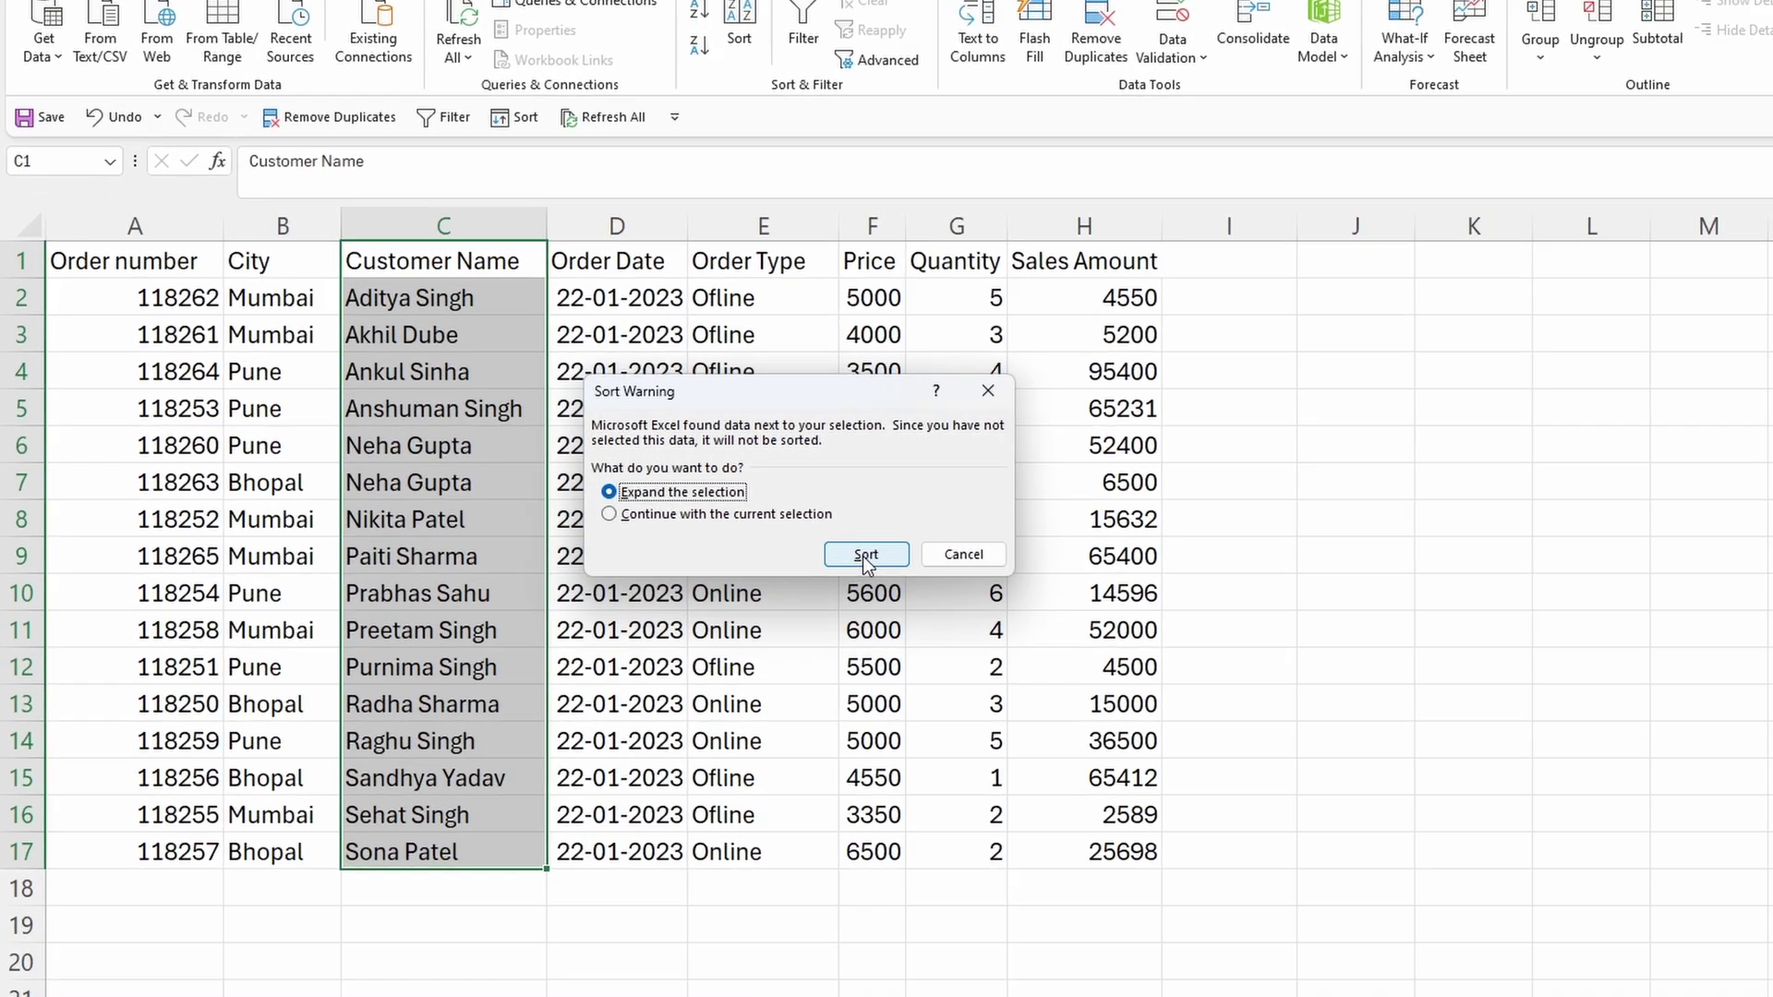
{"action": "left_click", "coordinate": [1190, 994]}
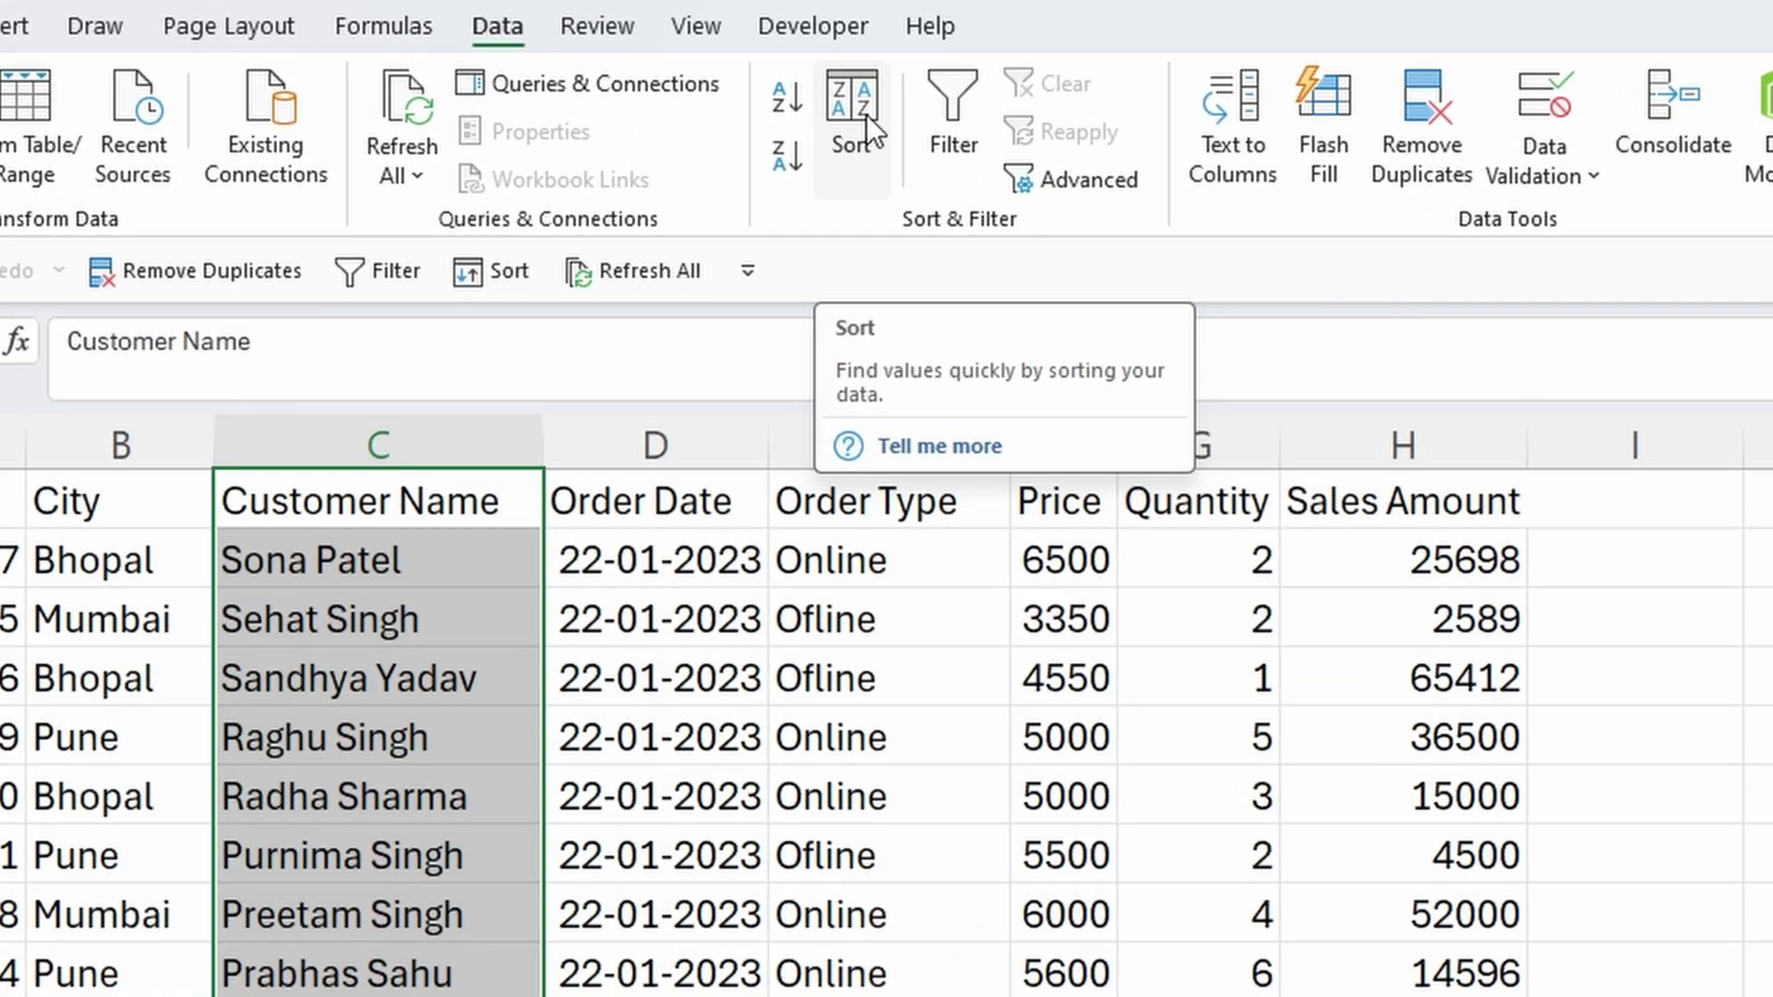
{"action": "left_click", "coordinate": [867, 114]}
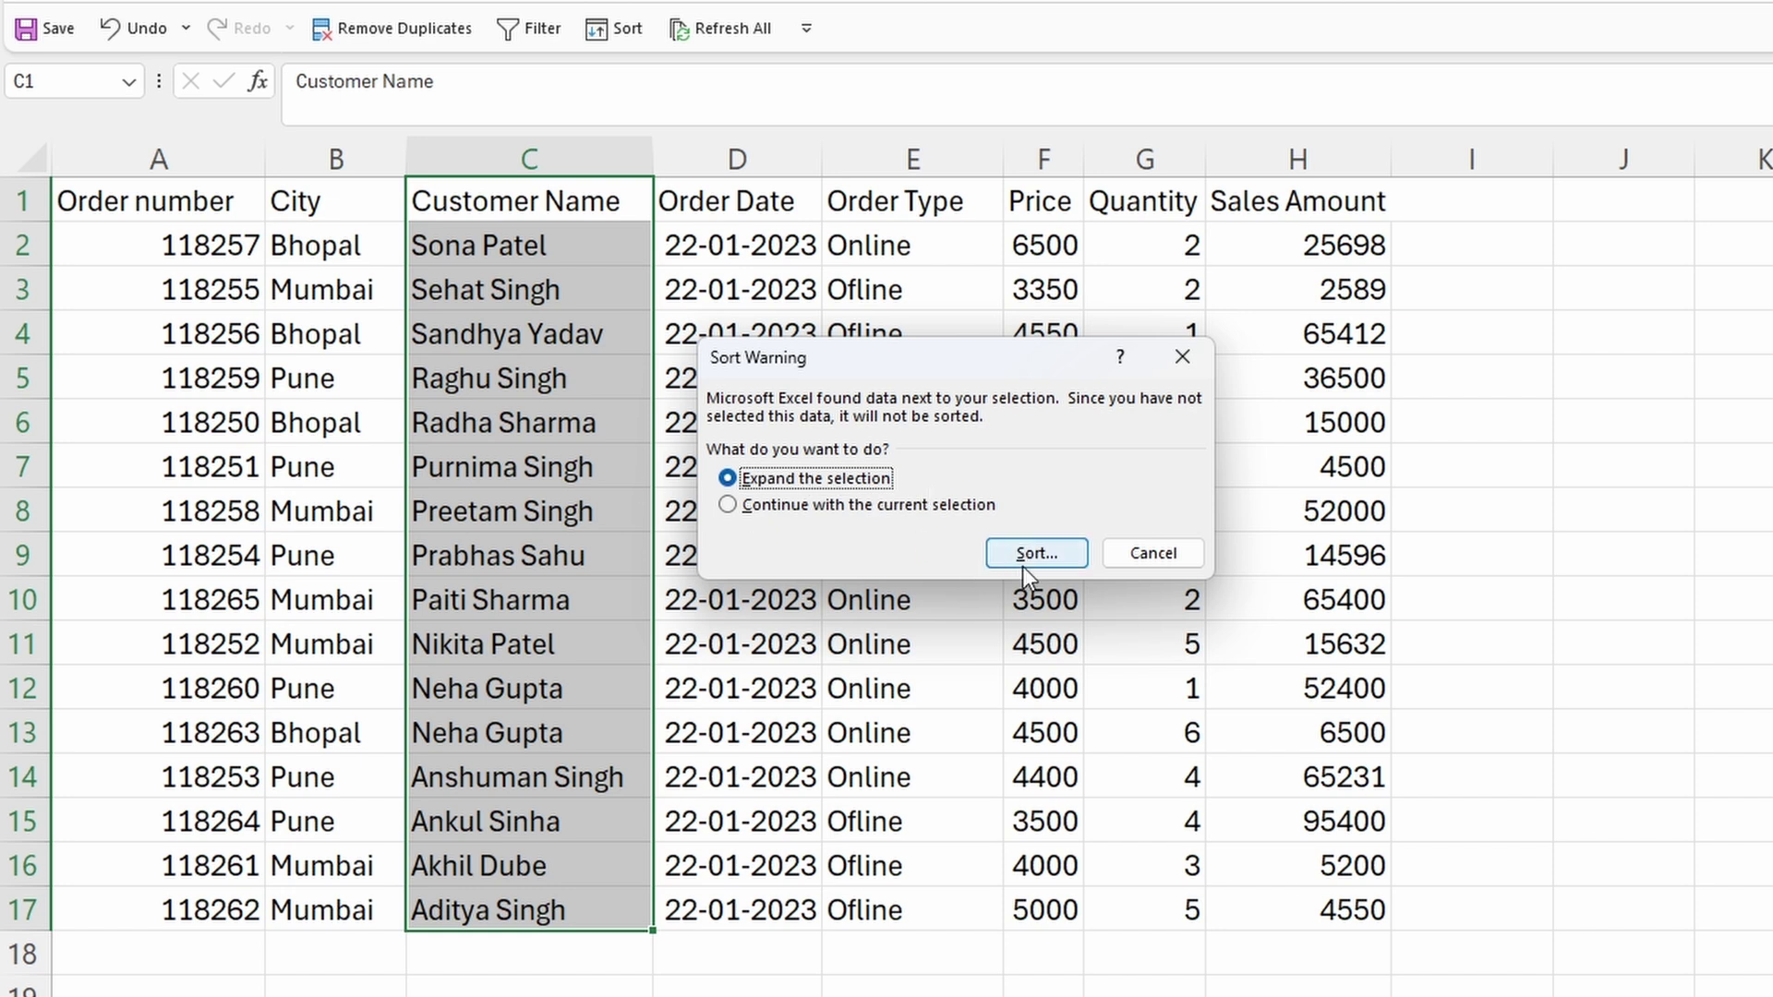
{"action": "left_click", "coordinate": [1023, 564]}
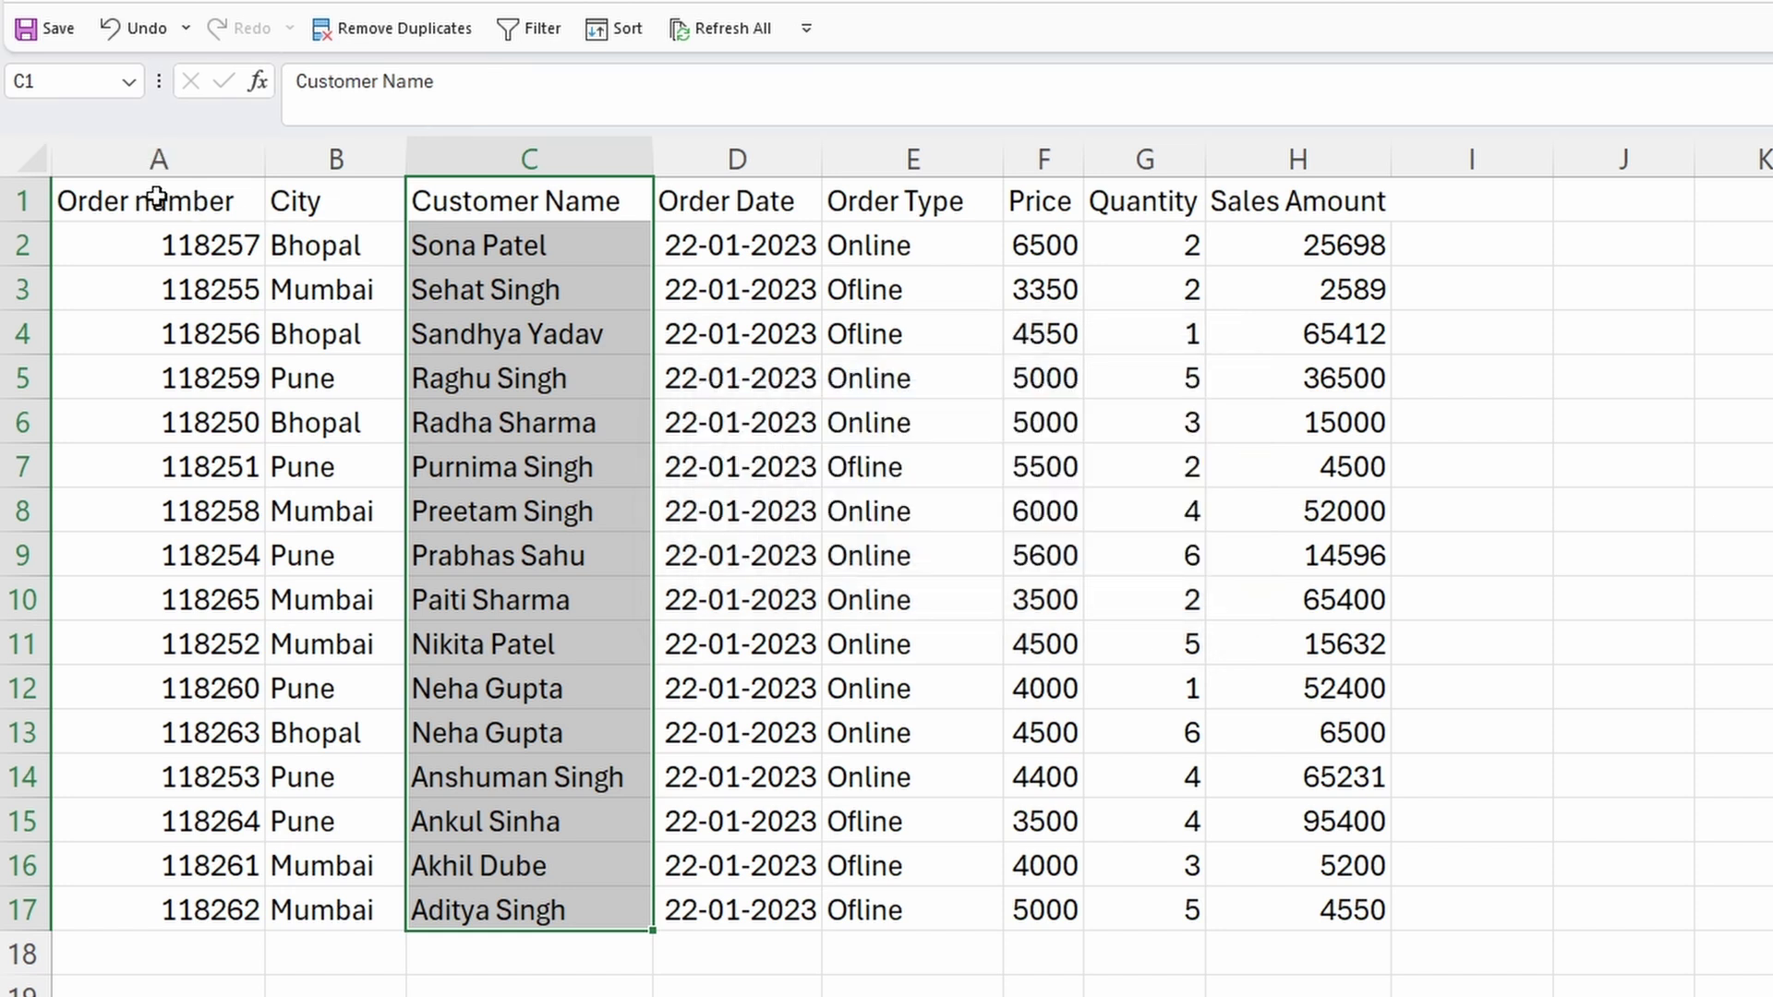
{"action": "left_click_drag", "start_coordinate": [157, 199], "coordinate": [1298, 929]}
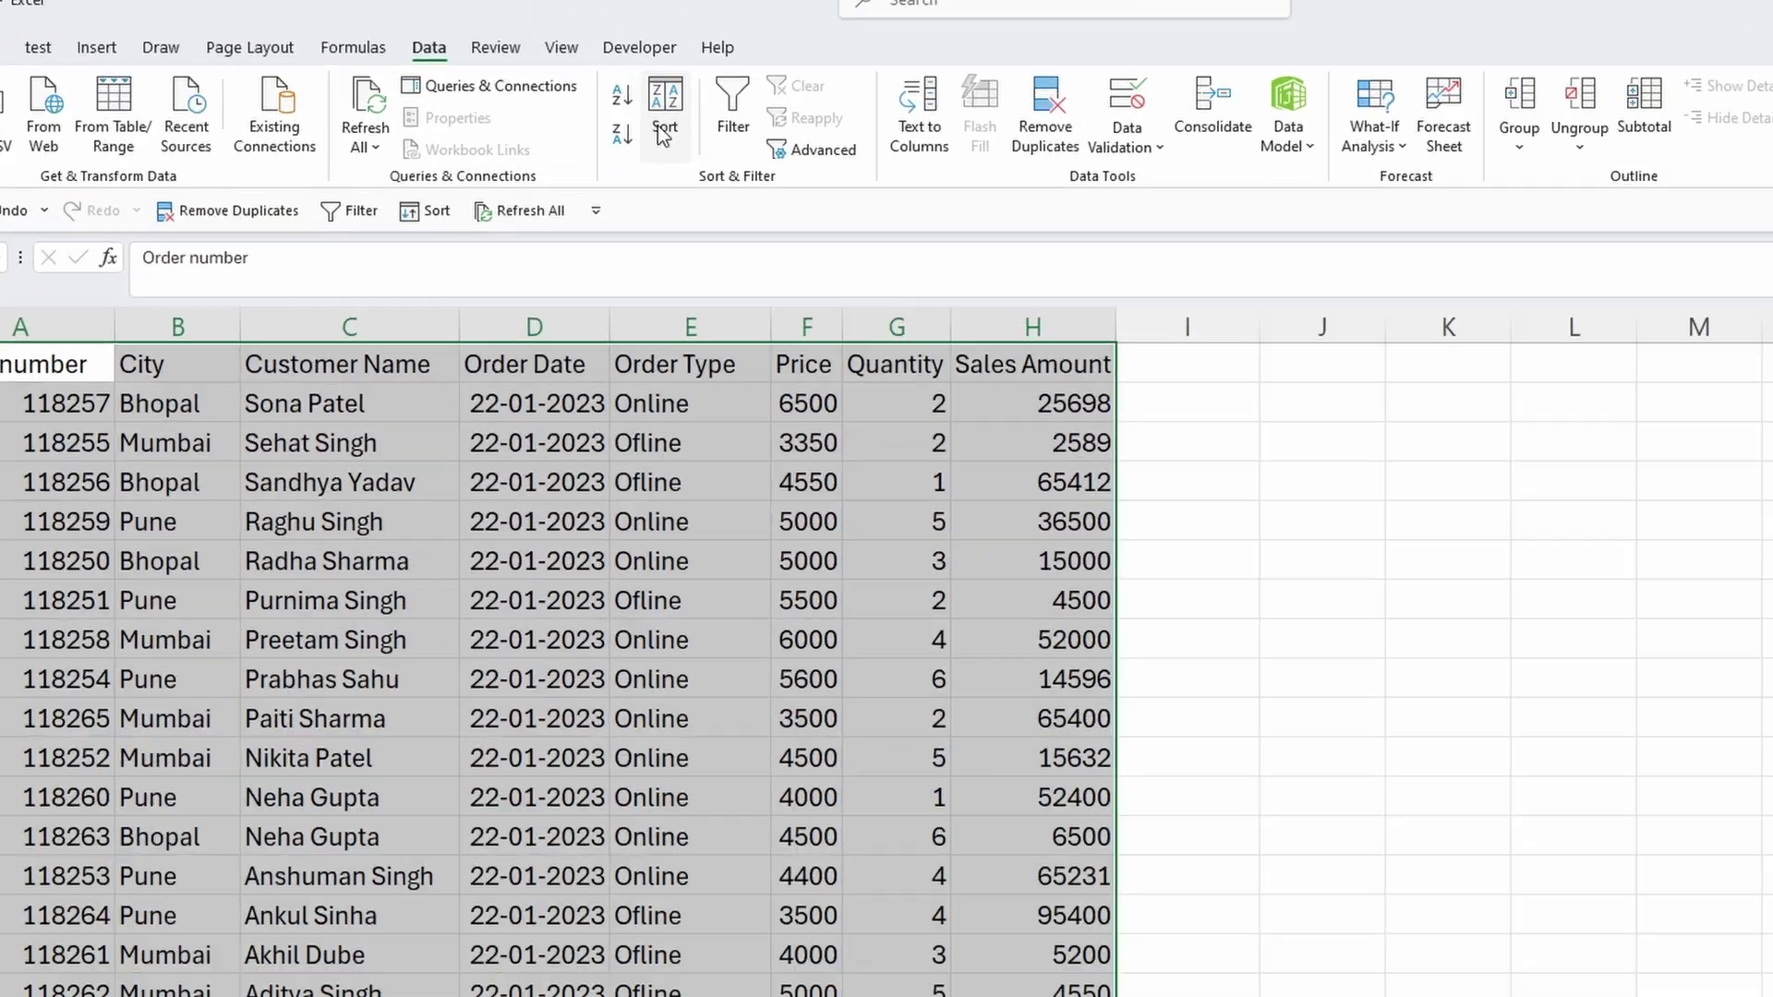
{"action": "left_click", "coordinate": [639, 85]}
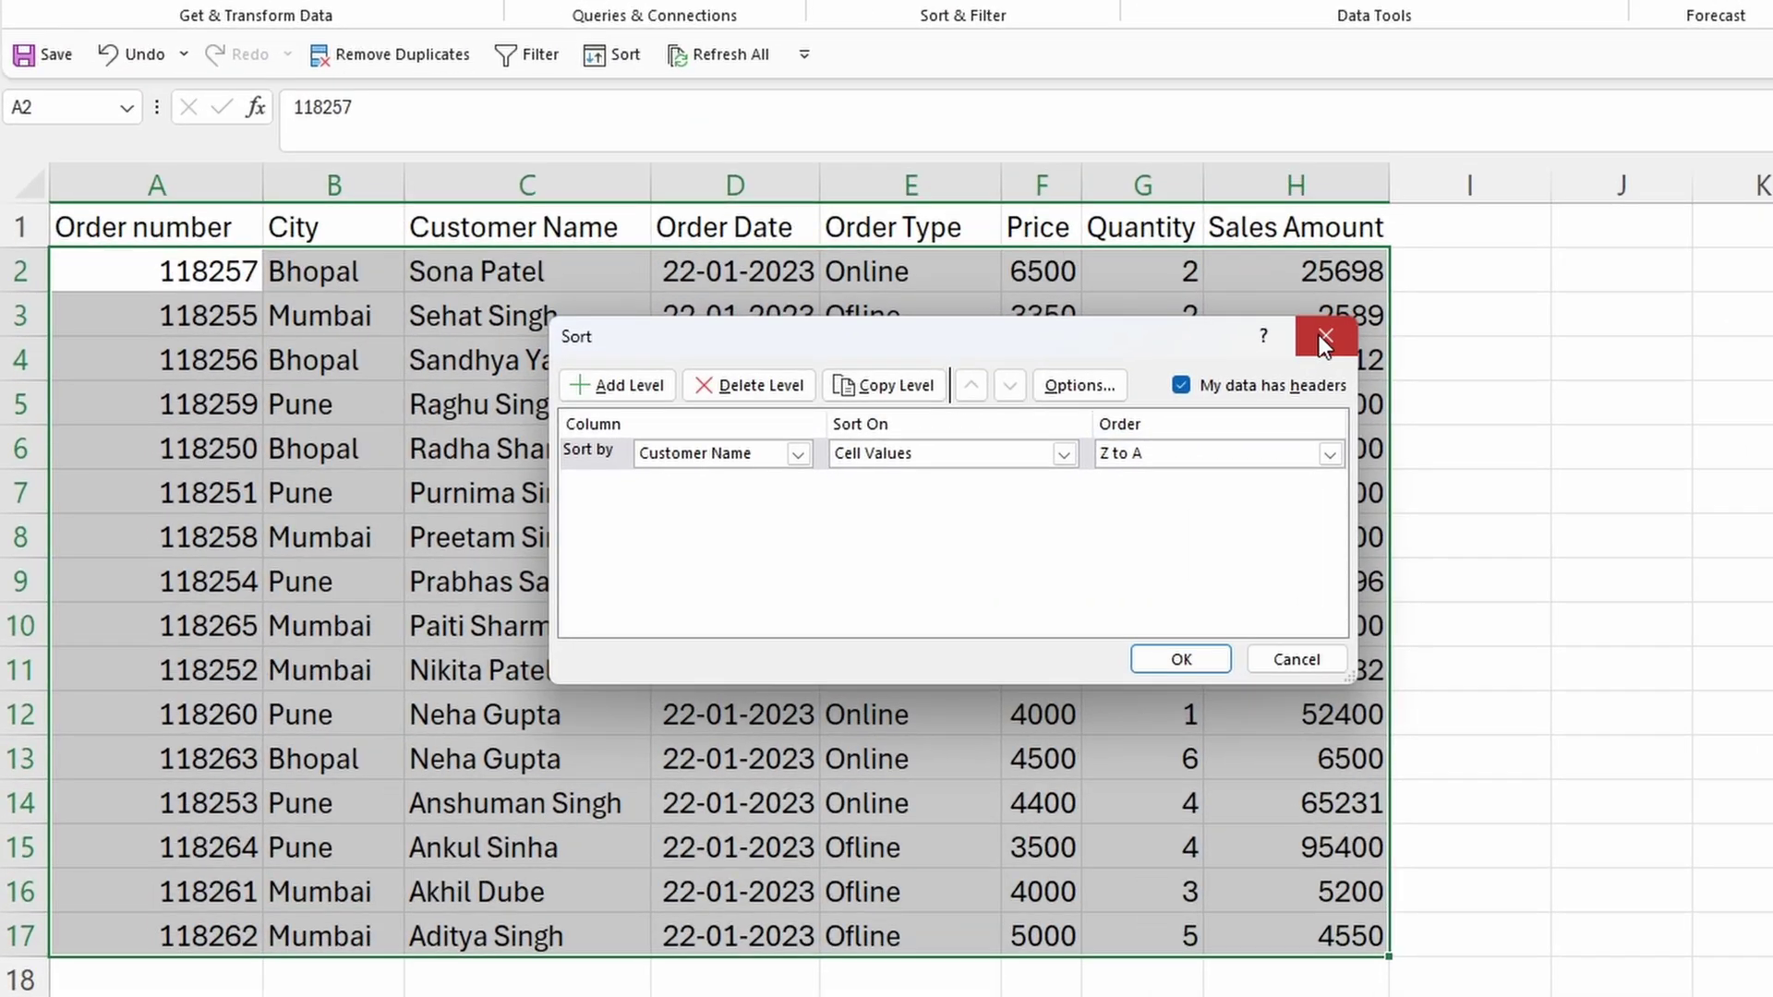
{"action": "left_click", "coordinate": [1325, 340]}
{"action": "left_click", "coordinate": [1405, 351]}
Open the custom Sort settings for the Customer Name column with the selection expanded, keeping the data marked as having headers.
{"action": "left_click_drag", "start_coordinate": [541, 237], "coordinate": [485, 940]}
{"action": "left_click", "coordinate": [612, 53]}
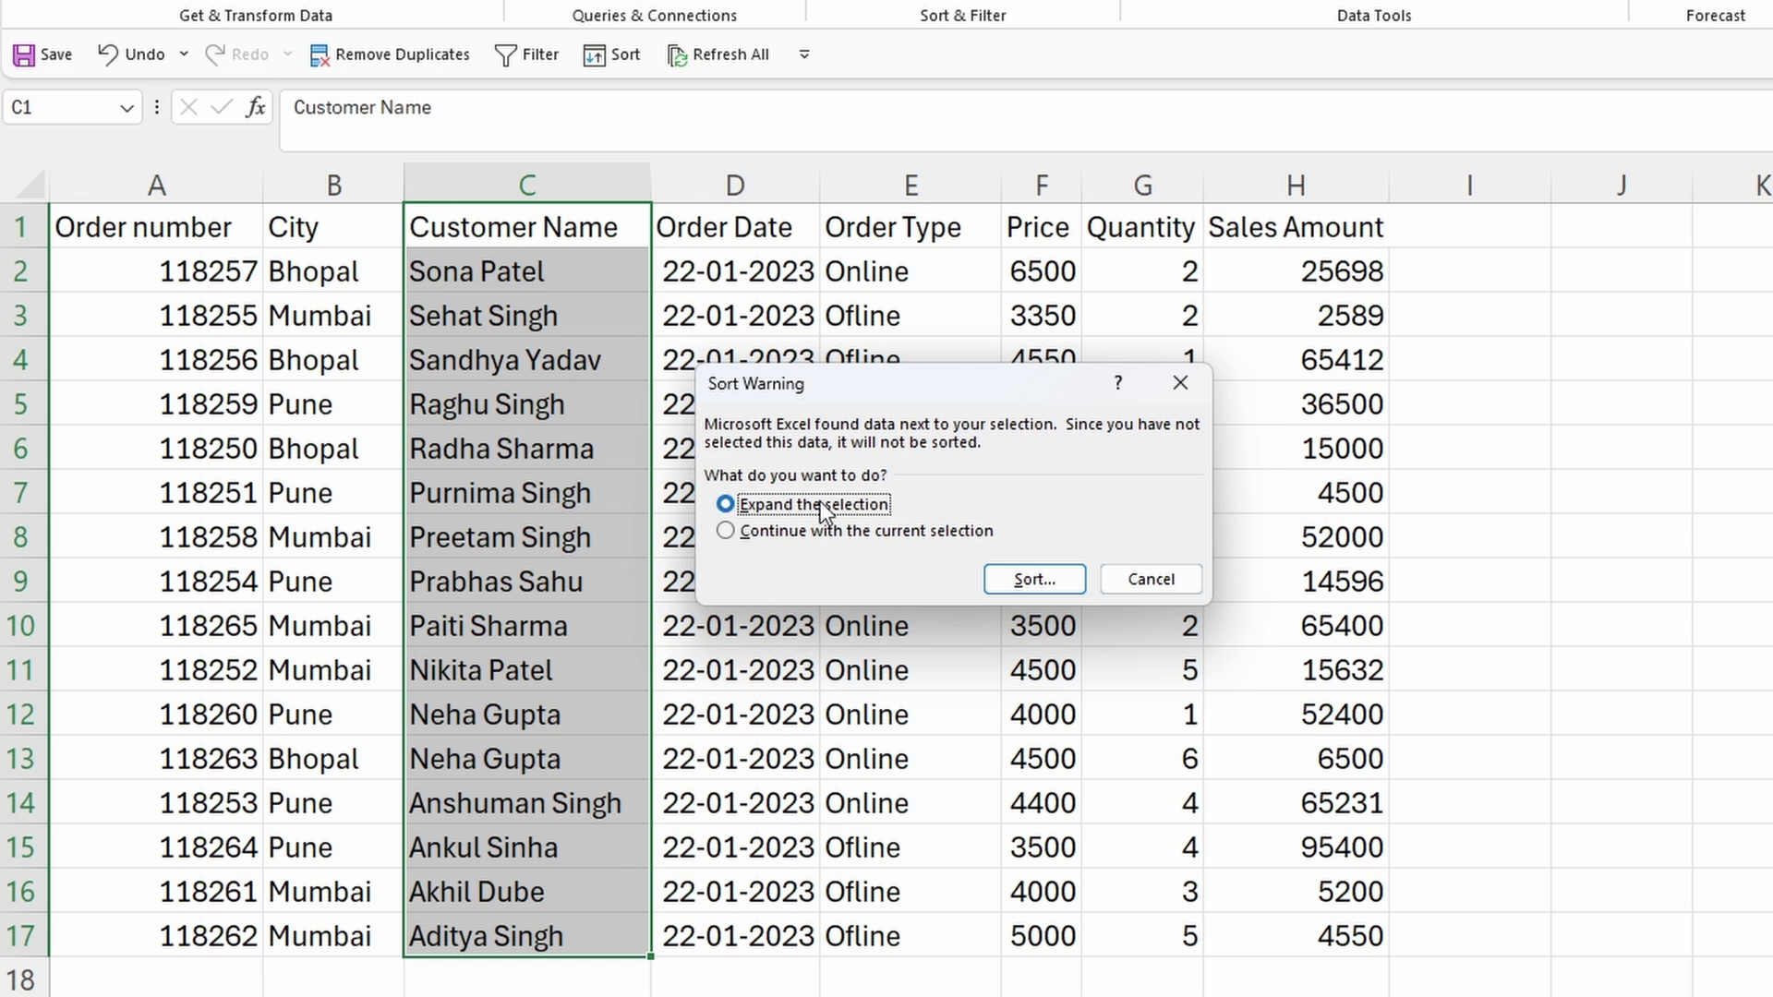
{"action": "left_click", "coordinate": [1034, 582]}
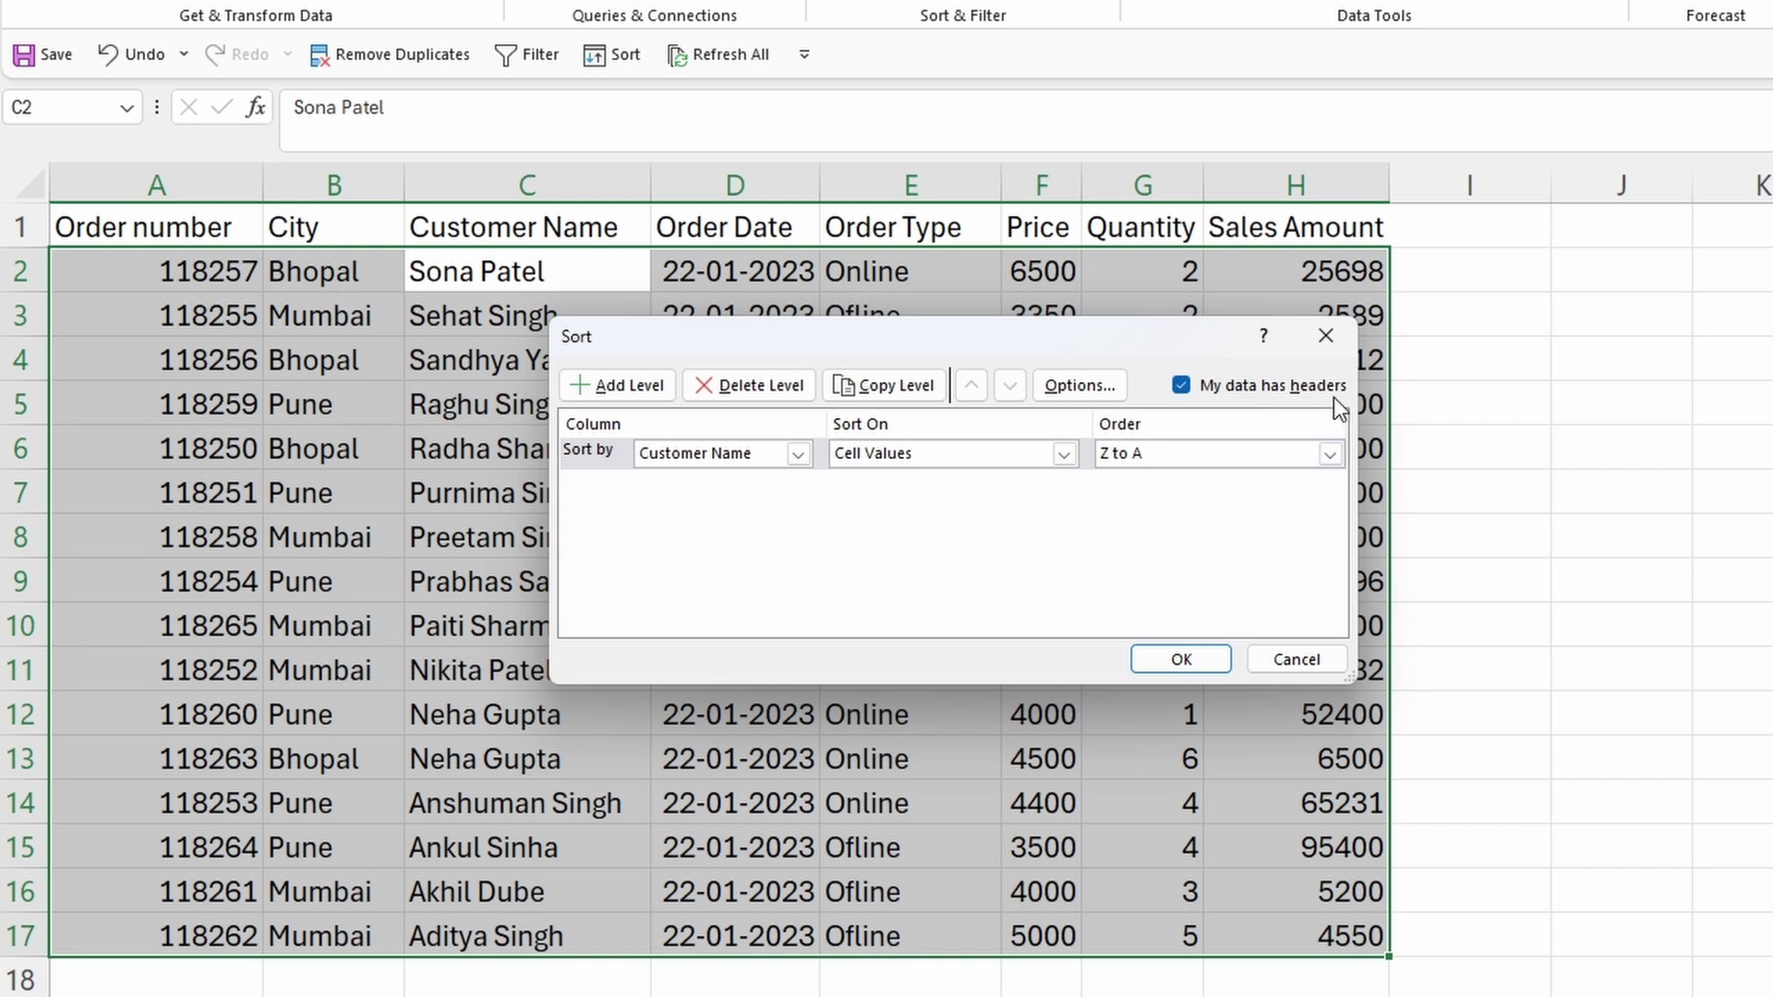
{"action": "left_click", "coordinate": [1181, 385]}
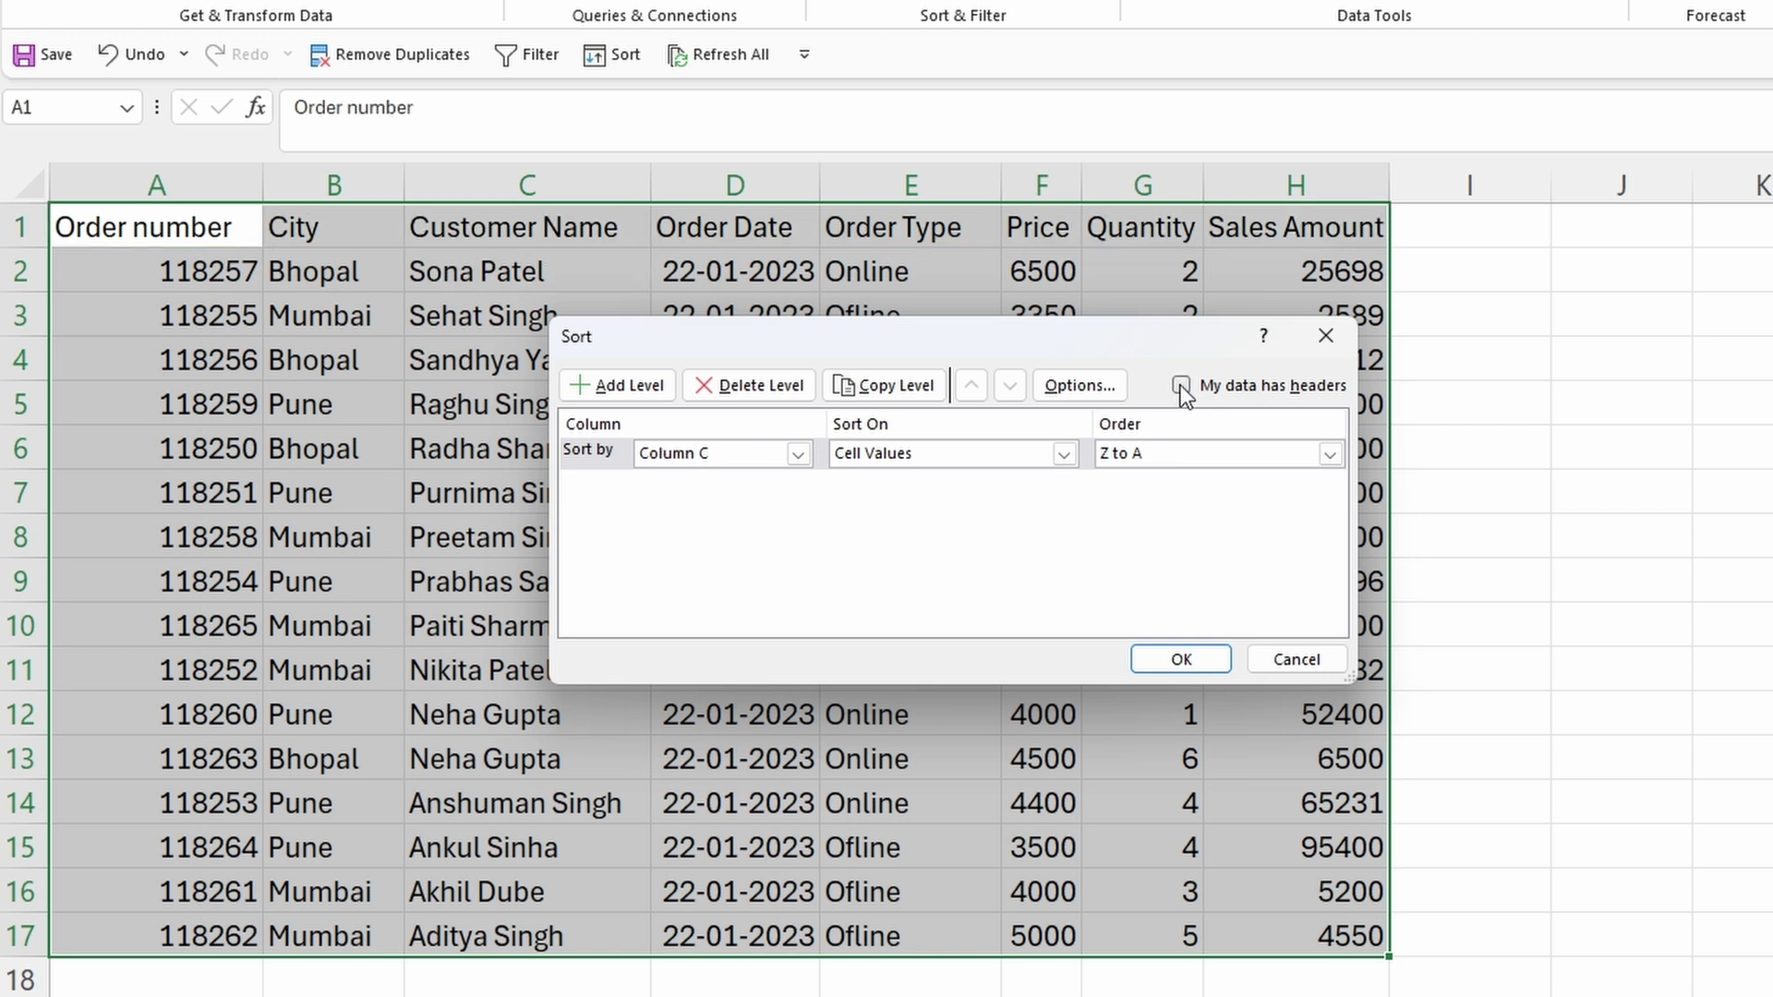
{"action": "left_click", "coordinate": [1180, 385]}
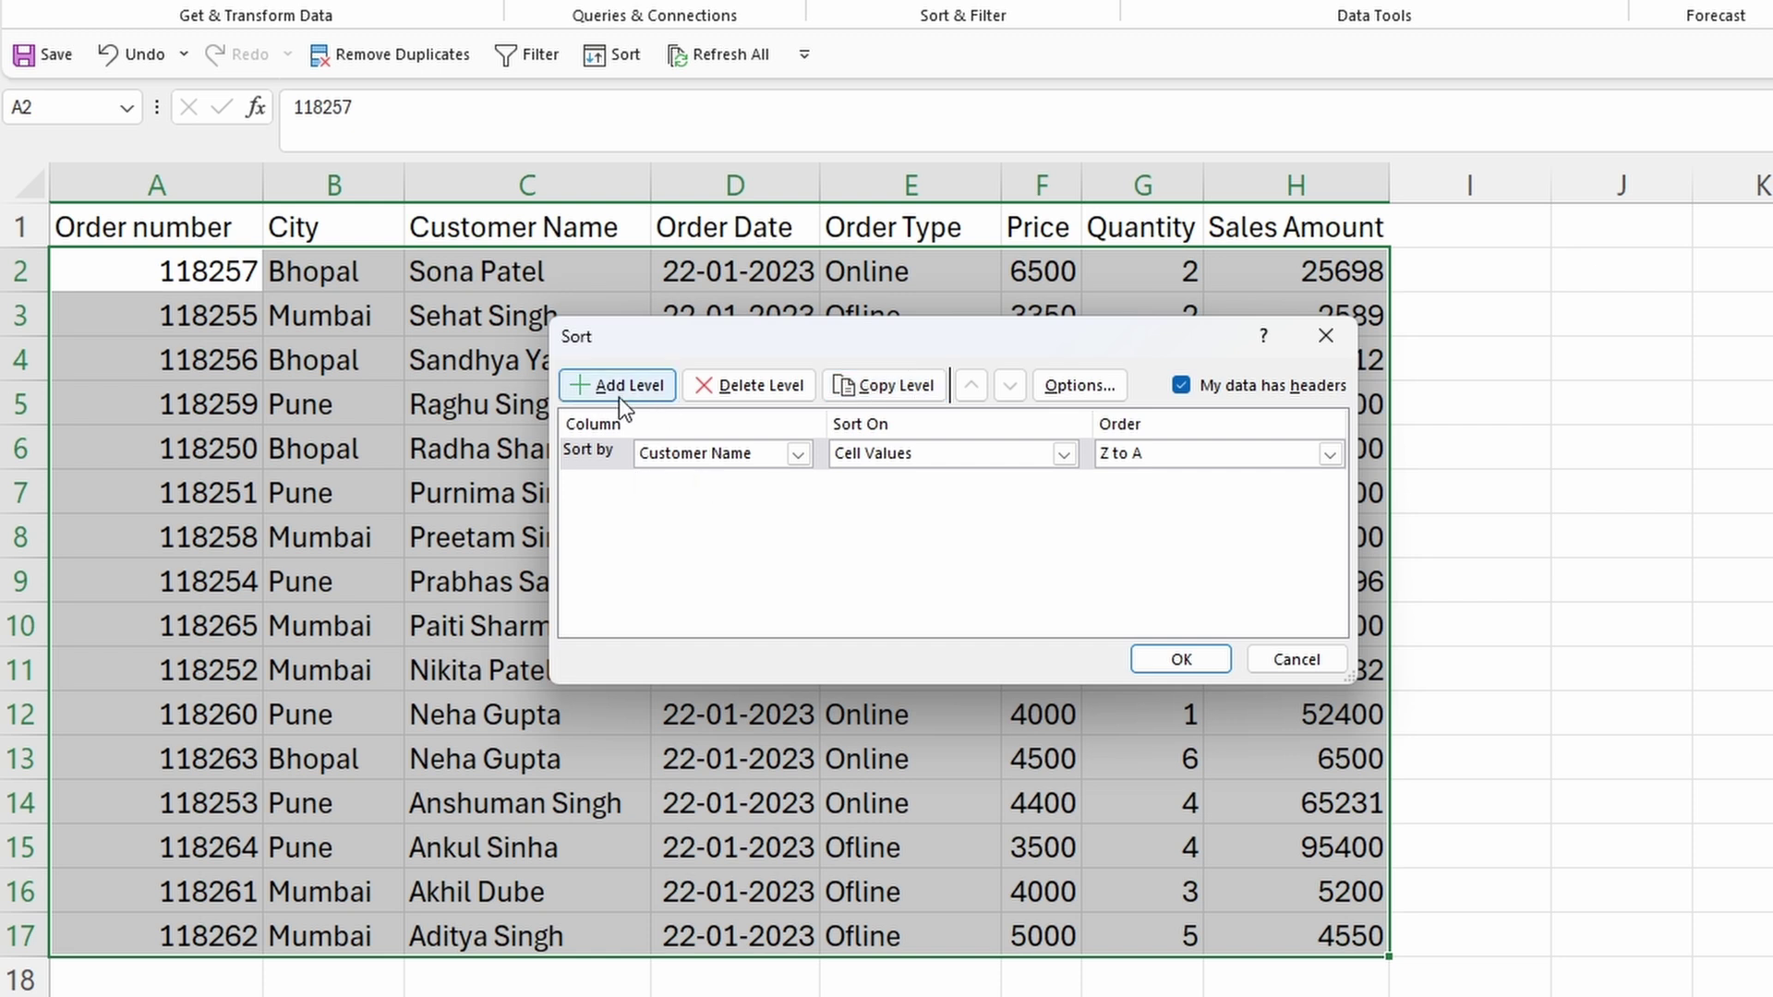
Sort the table by Customer Name on Cell Values in A to Z order and apply the sort.
{"action": "left_click", "coordinate": [798, 454]}
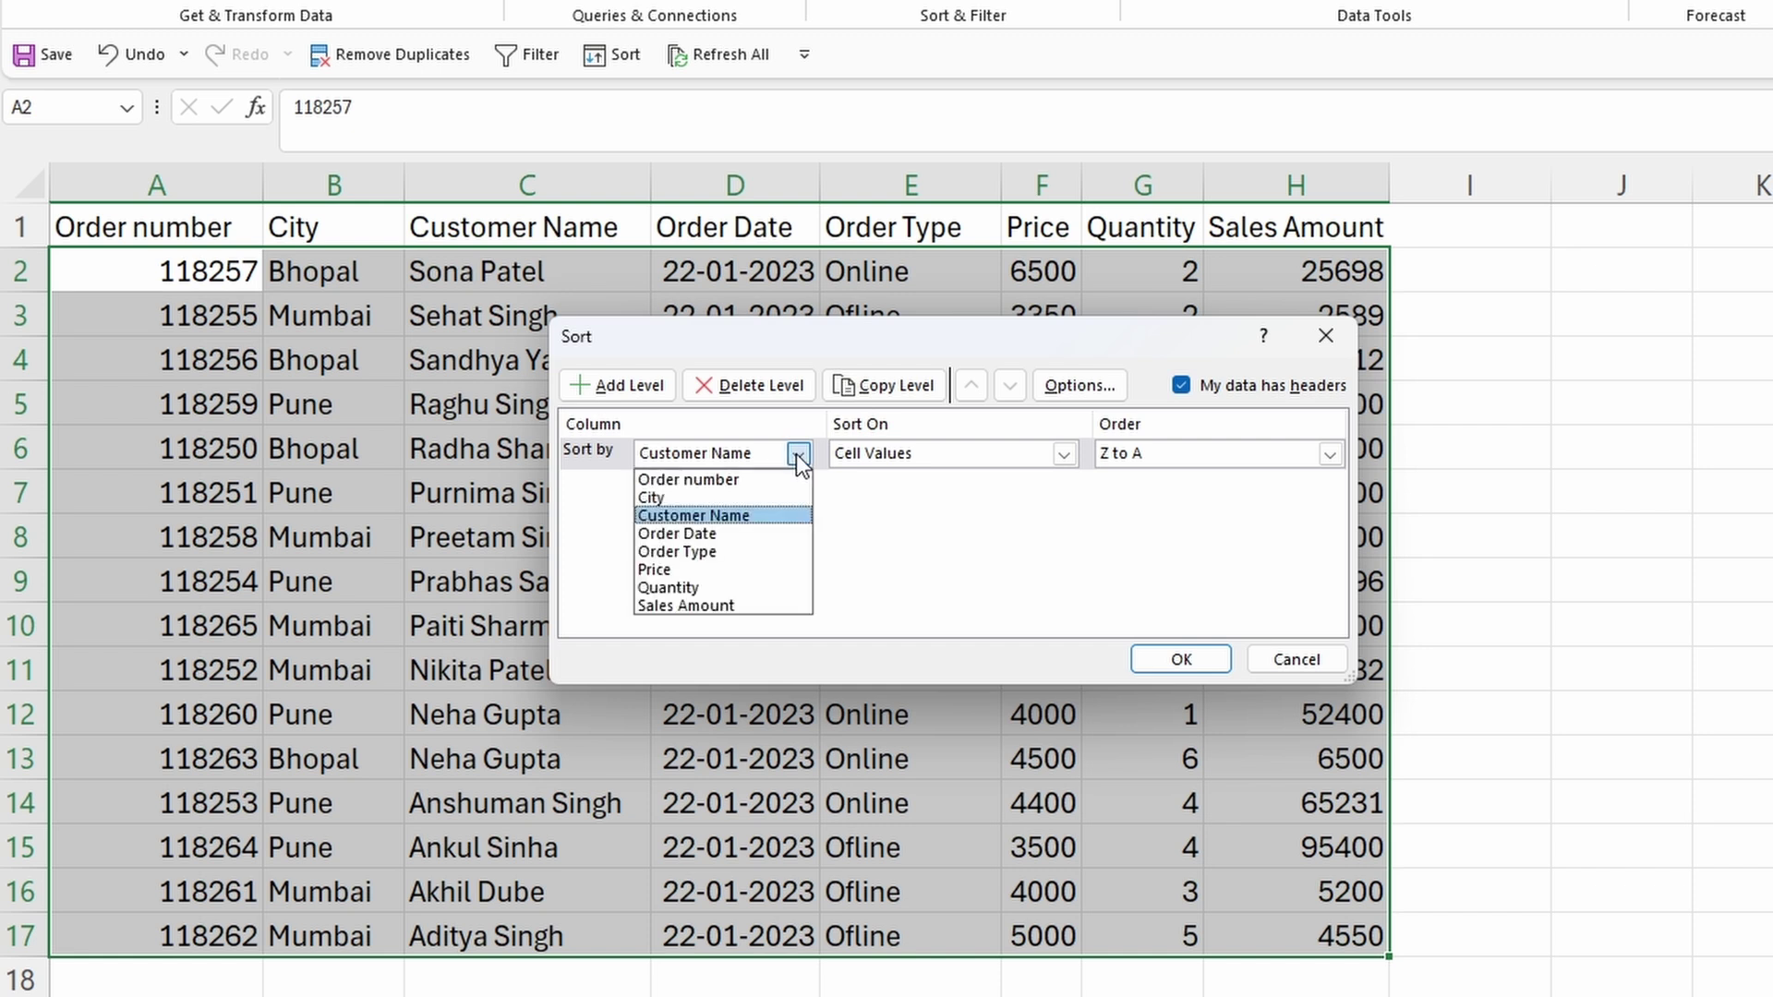
{"action": "left_click", "coordinate": [719, 518]}
{"action": "left_click", "coordinate": [1068, 453]}
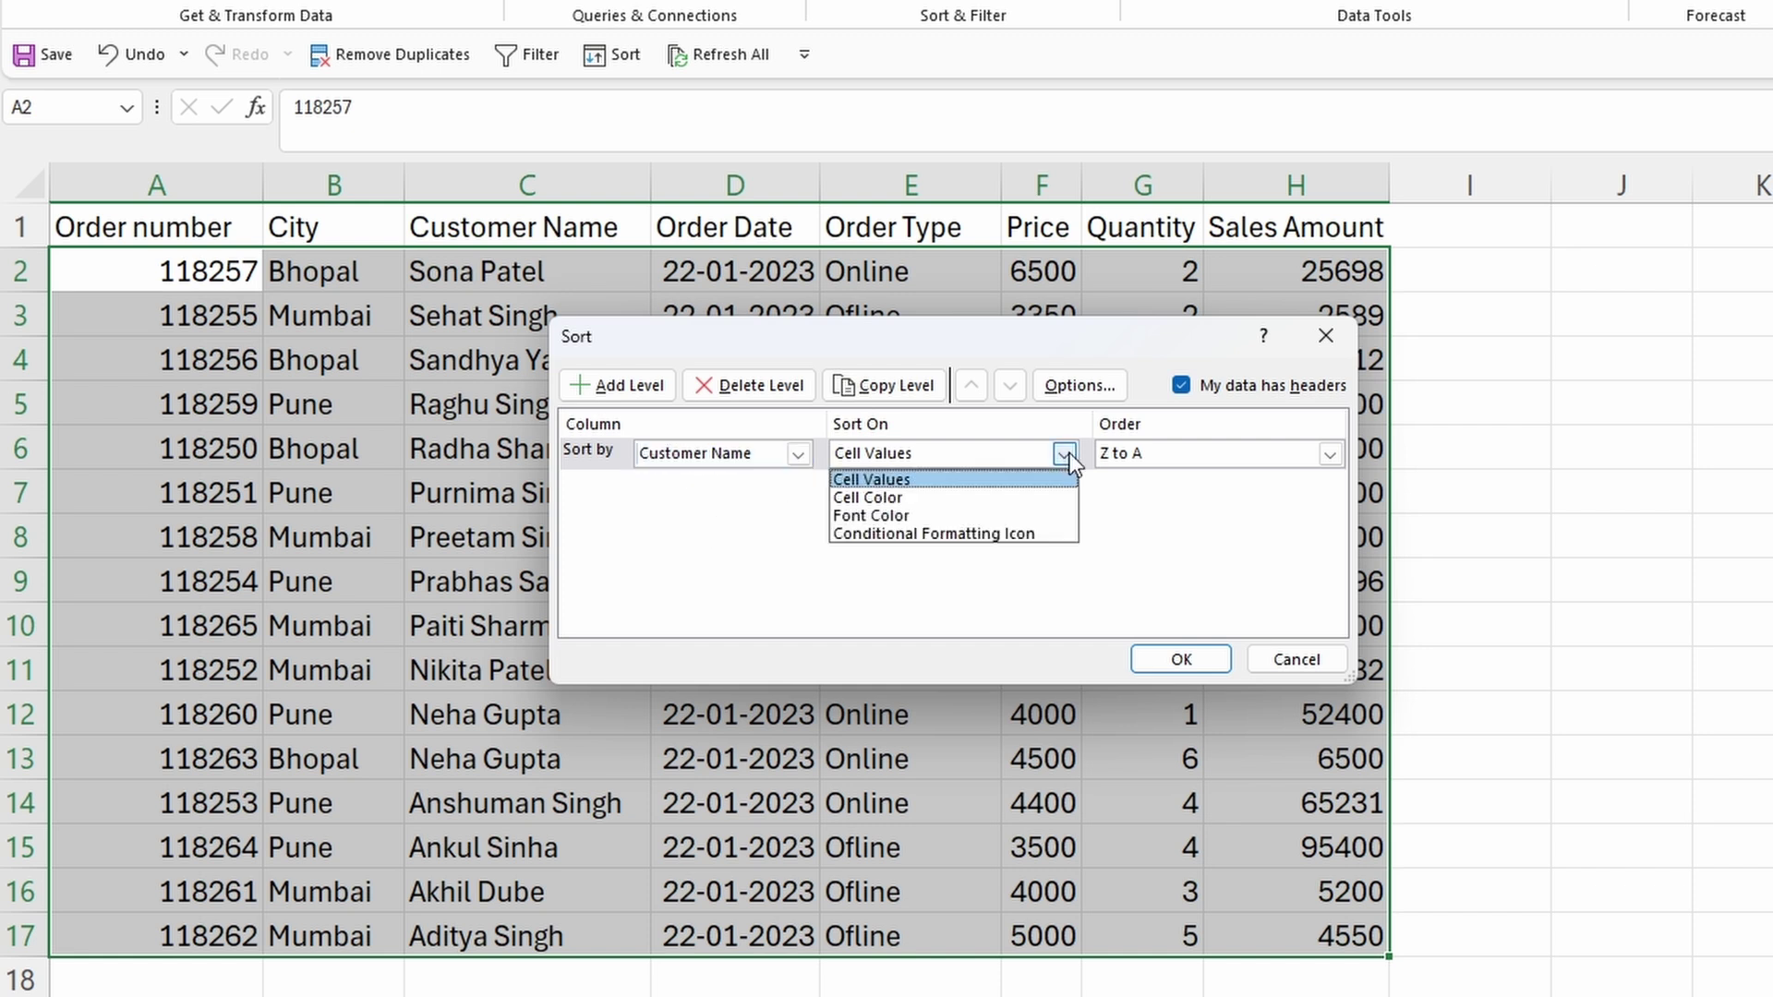
{"action": "left_click", "coordinate": [1068, 454]}
{"action": "left_click", "coordinate": [1332, 455]}
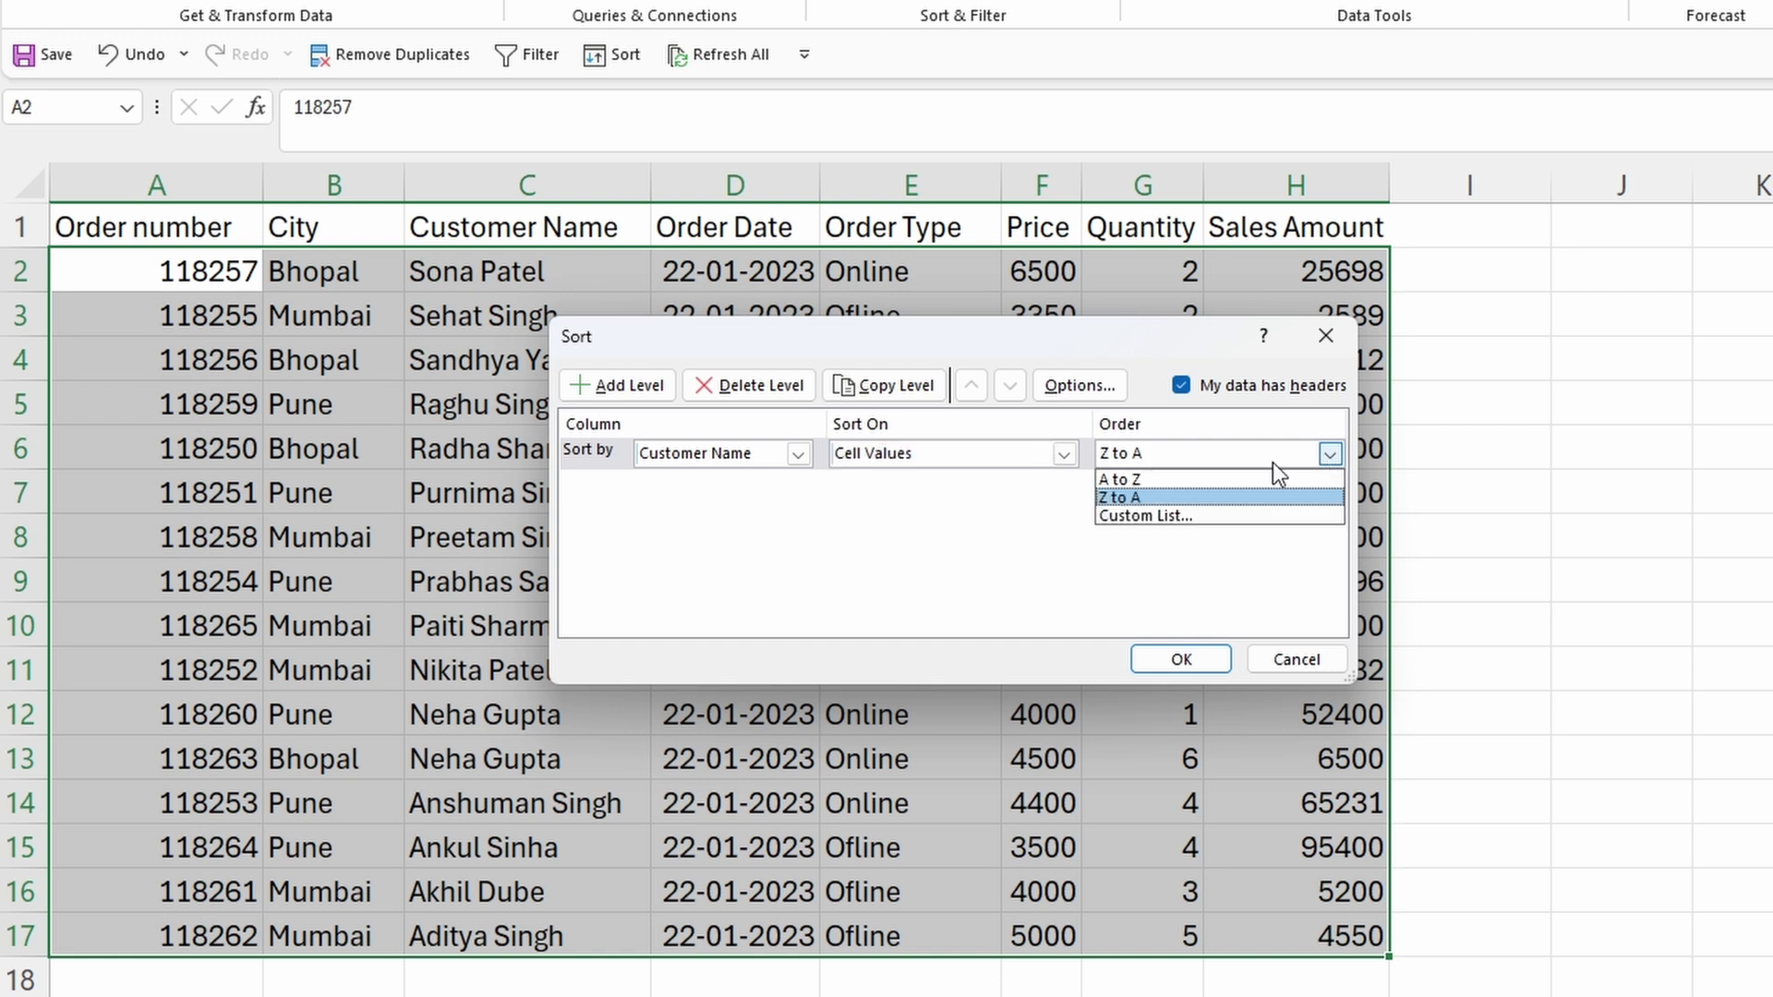
{"action": "left_click", "coordinate": [1156, 479]}
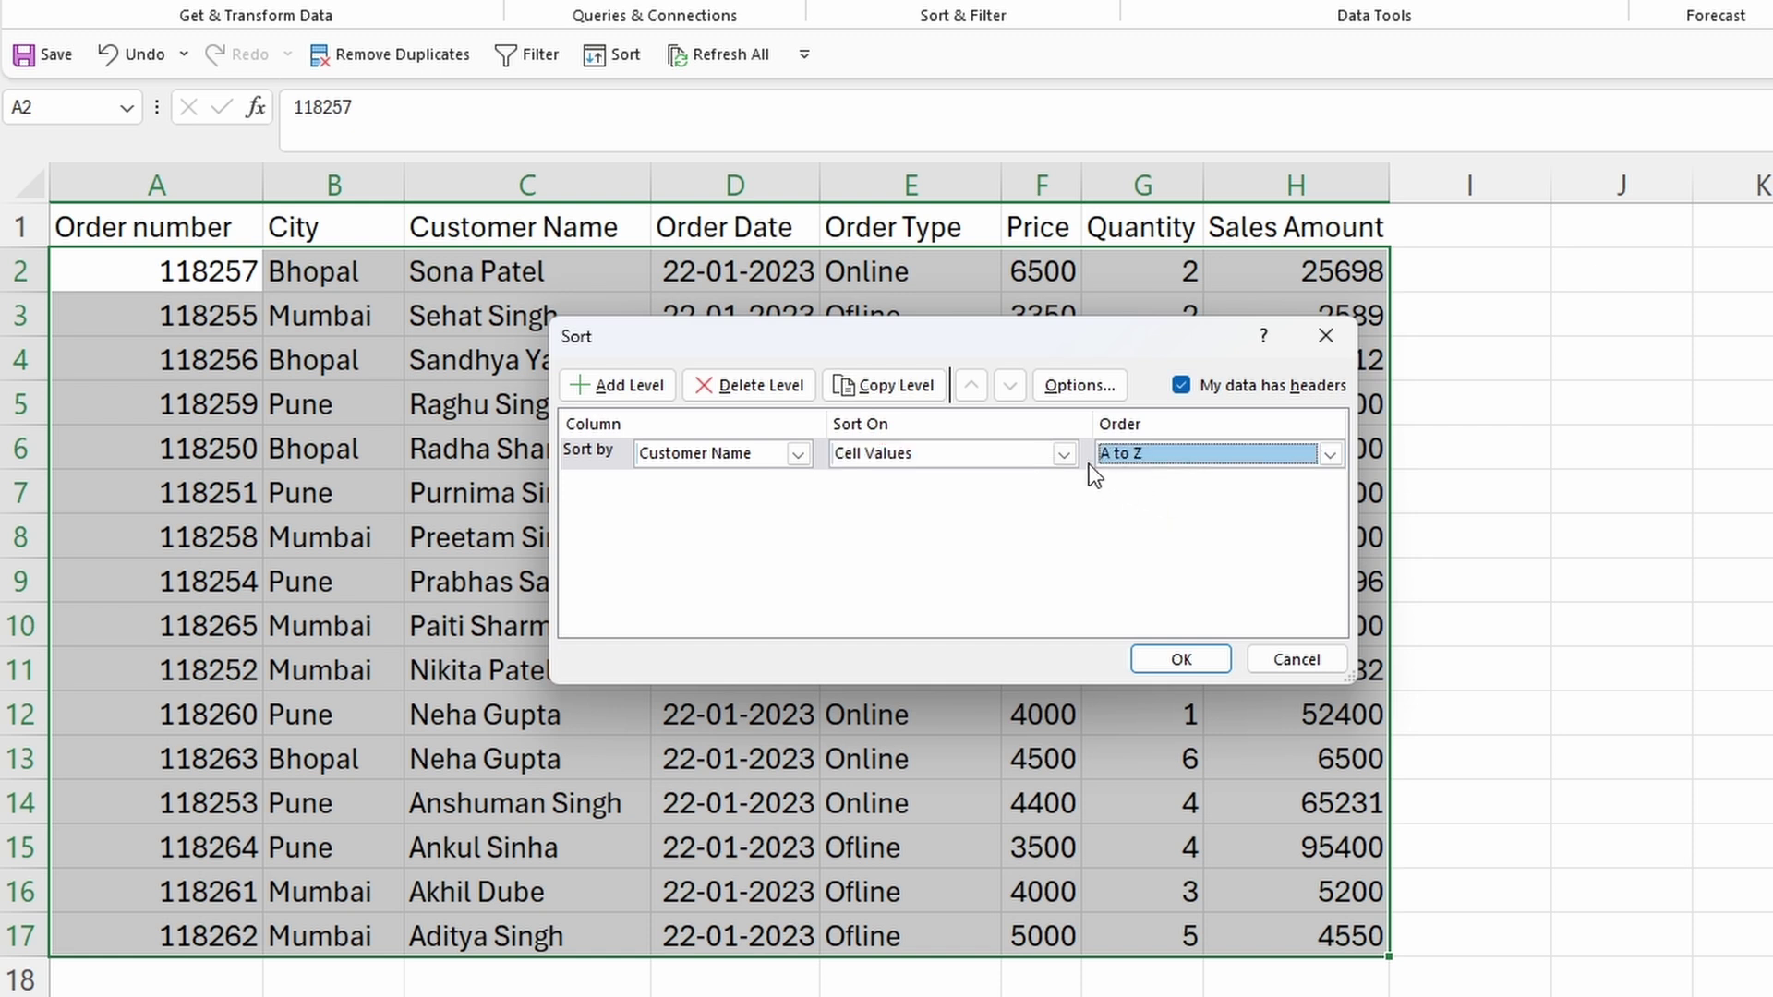
{"action": "left_click", "coordinate": [1064, 453]}
{"action": "left_click", "coordinate": [911, 480]}
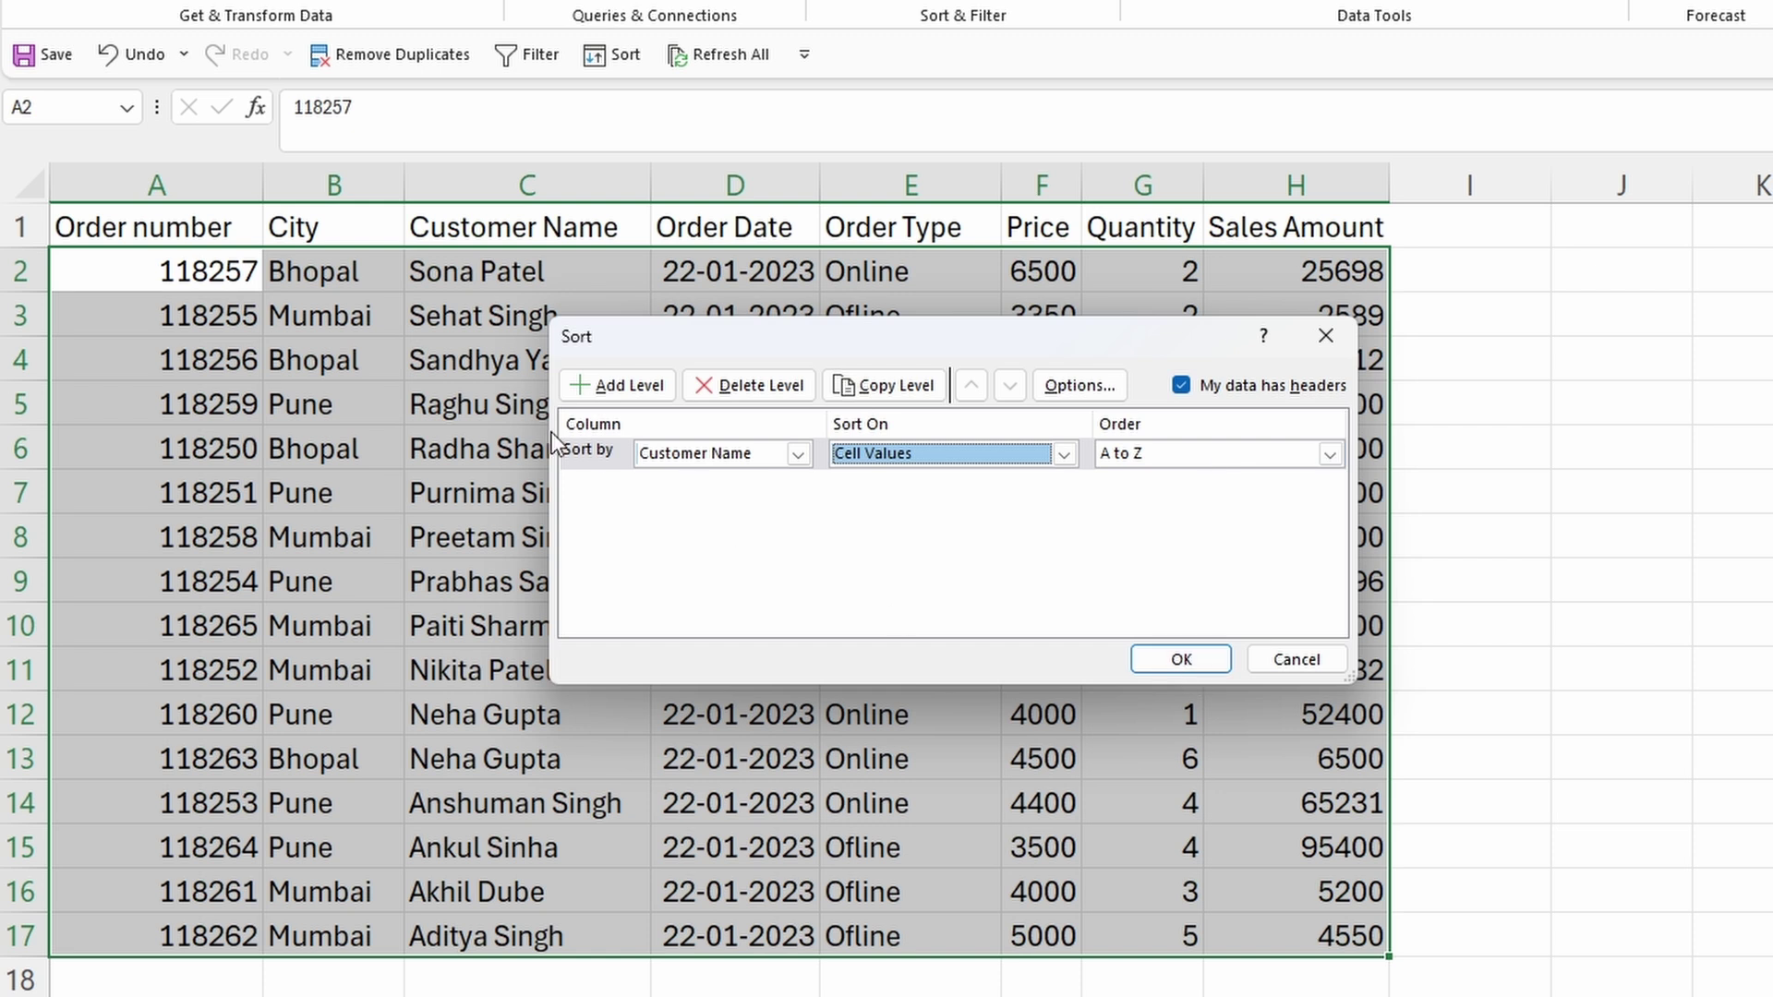
{"action": "left_click", "coordinate": [1217, 660]}
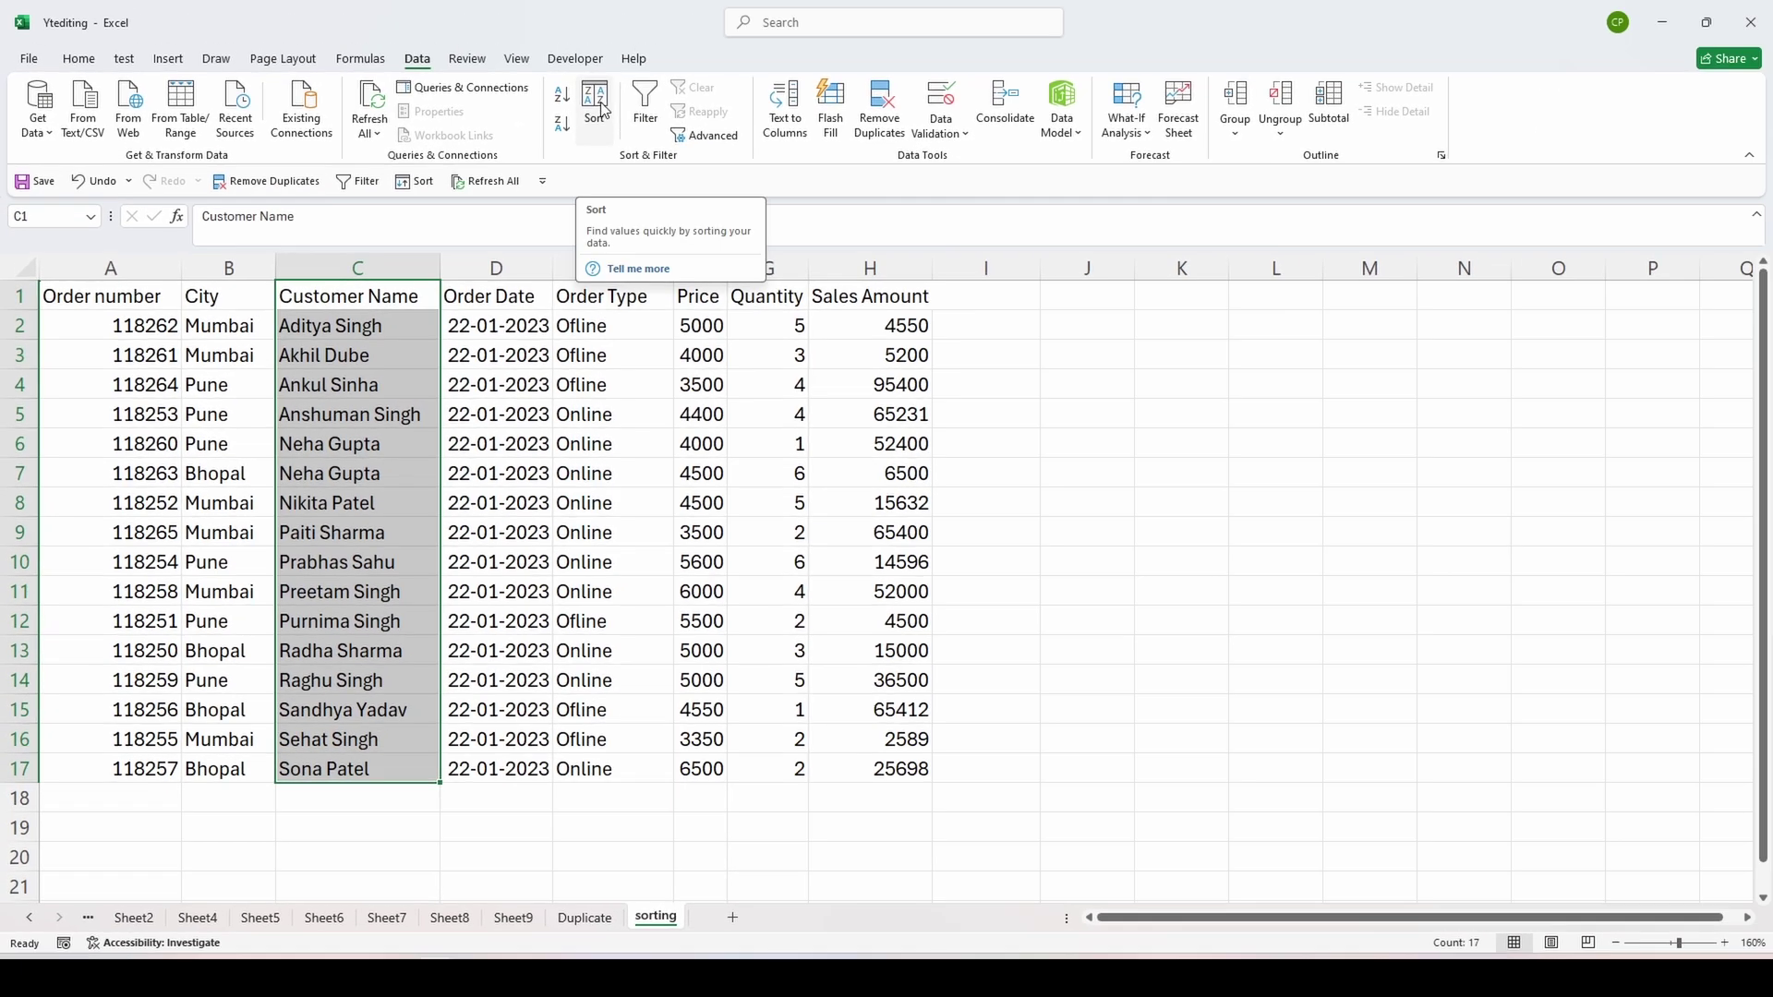
Sort the table by City on Cell Values from A to Z, with the selection expanded to the neighbouring data.
{"action": "left_click", "coordinate": [596, 109]}
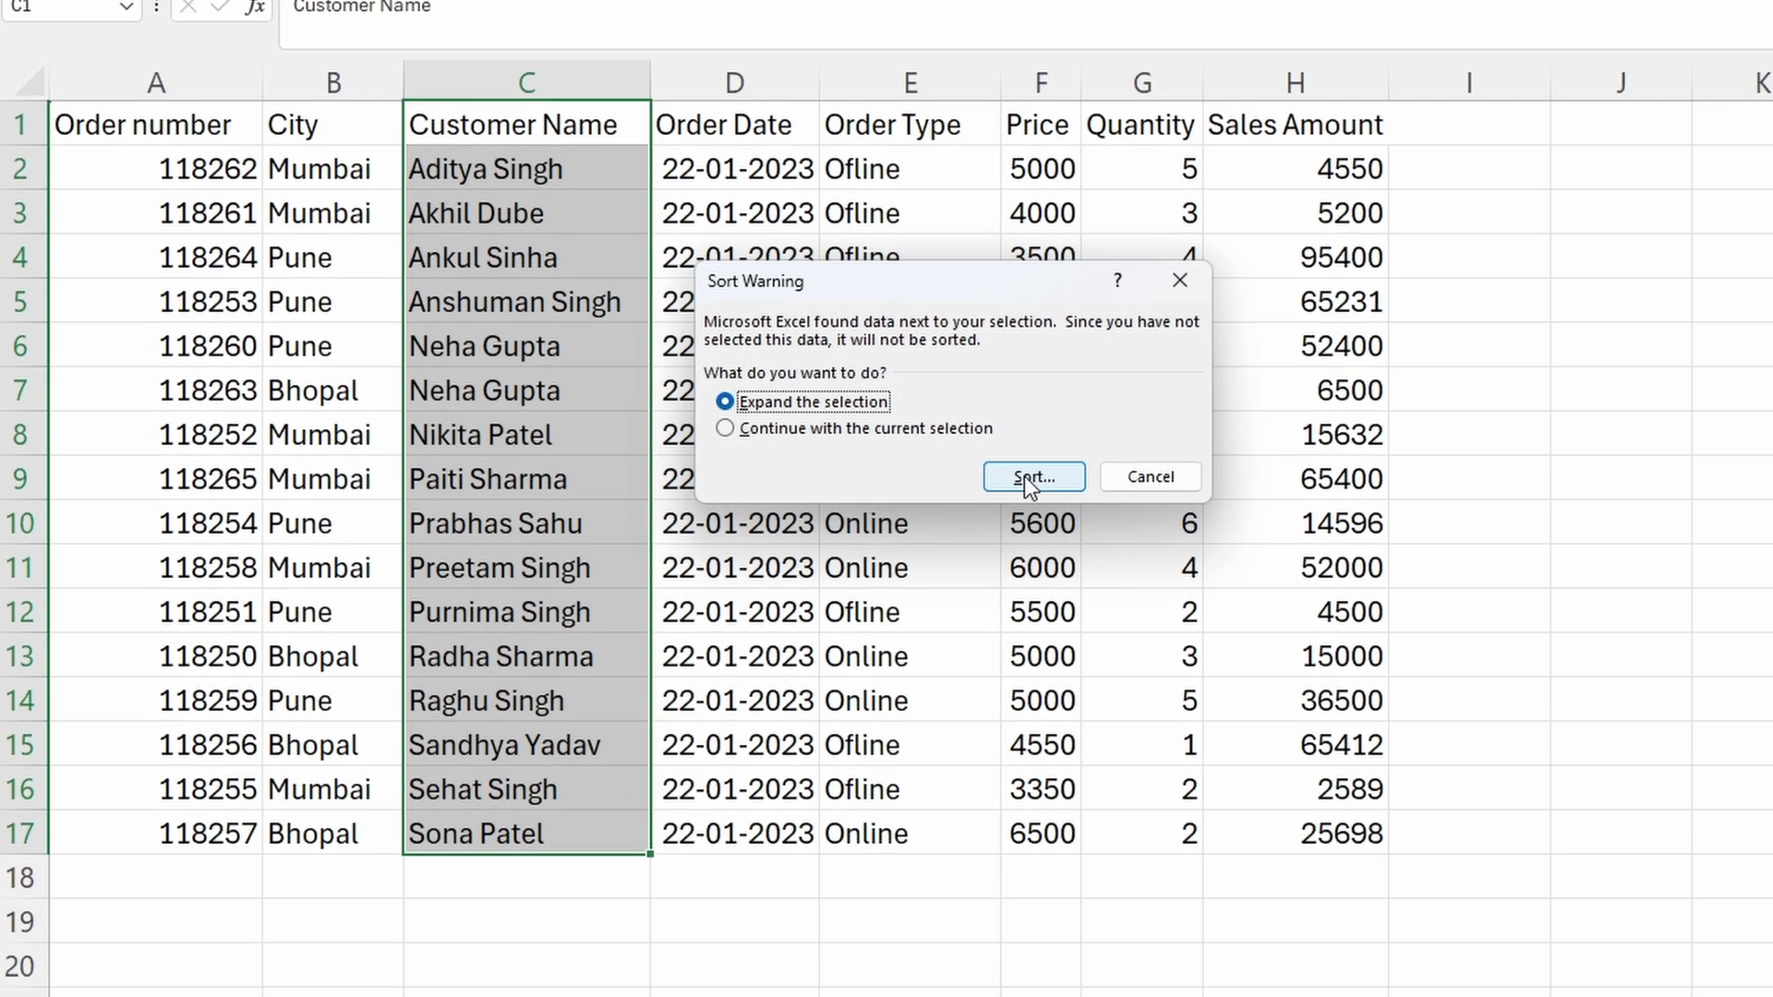
{"action": "left_click", "coordinate": [1024, 475]}
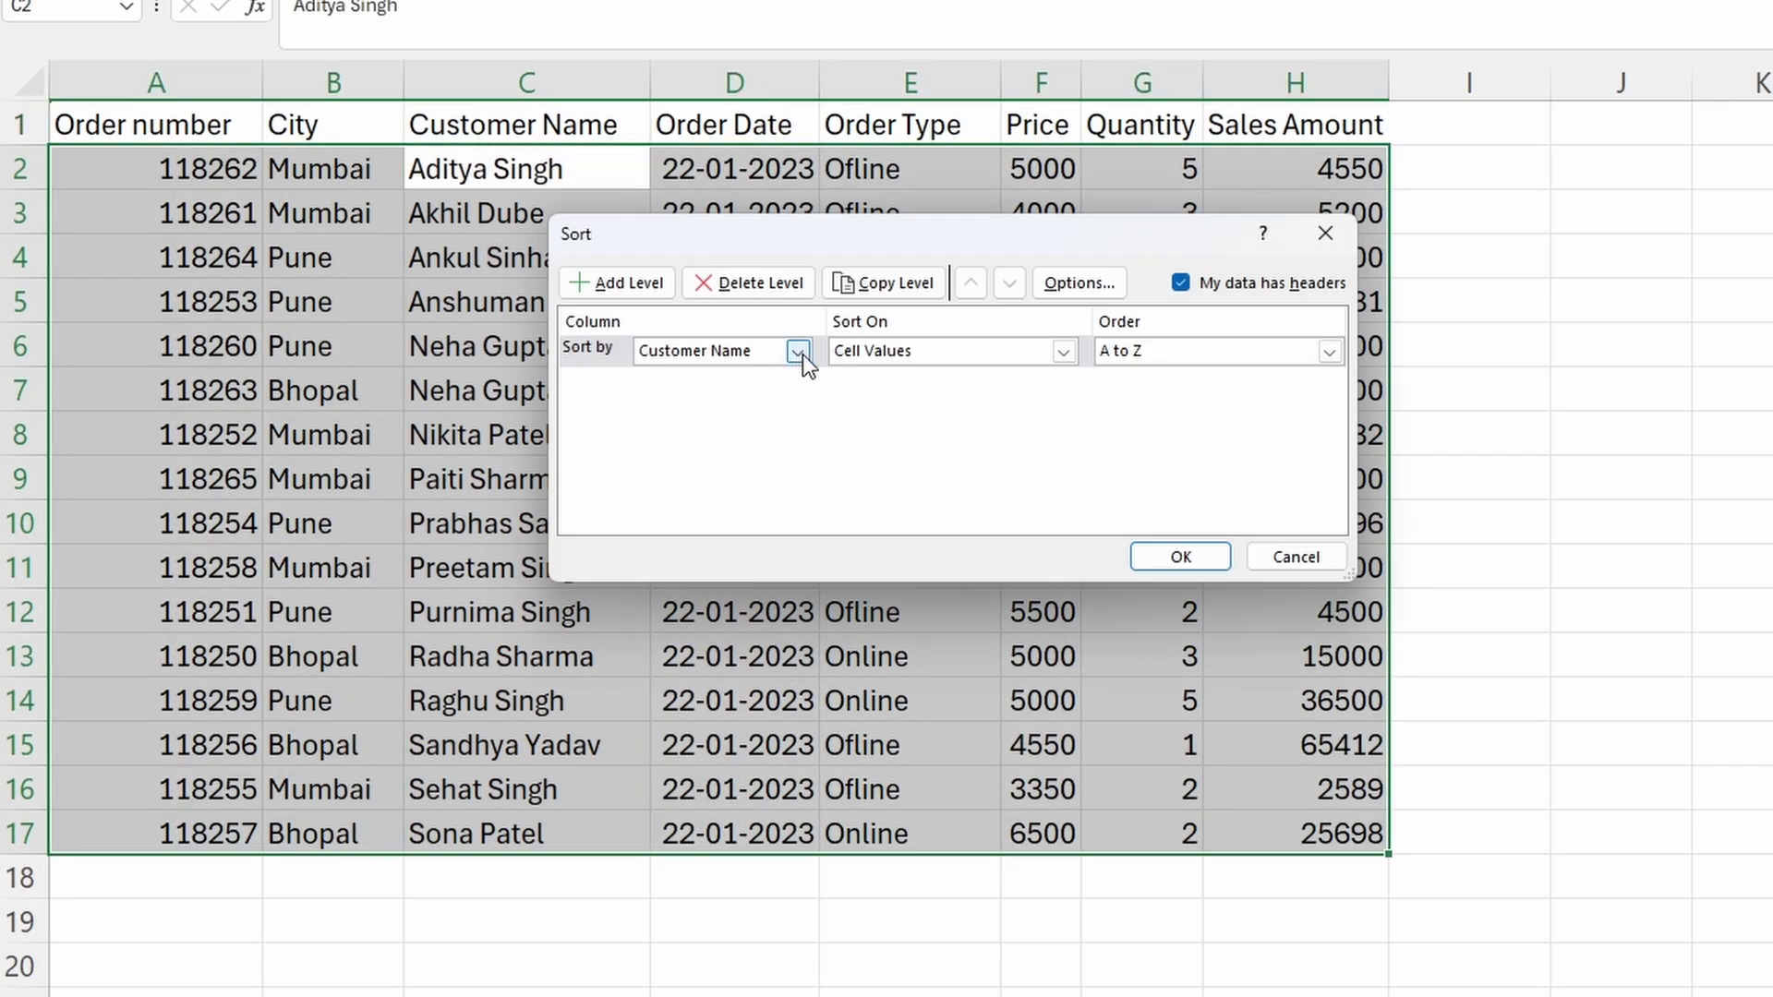
{"action": "left_click", "coordinate": [800, 352]}
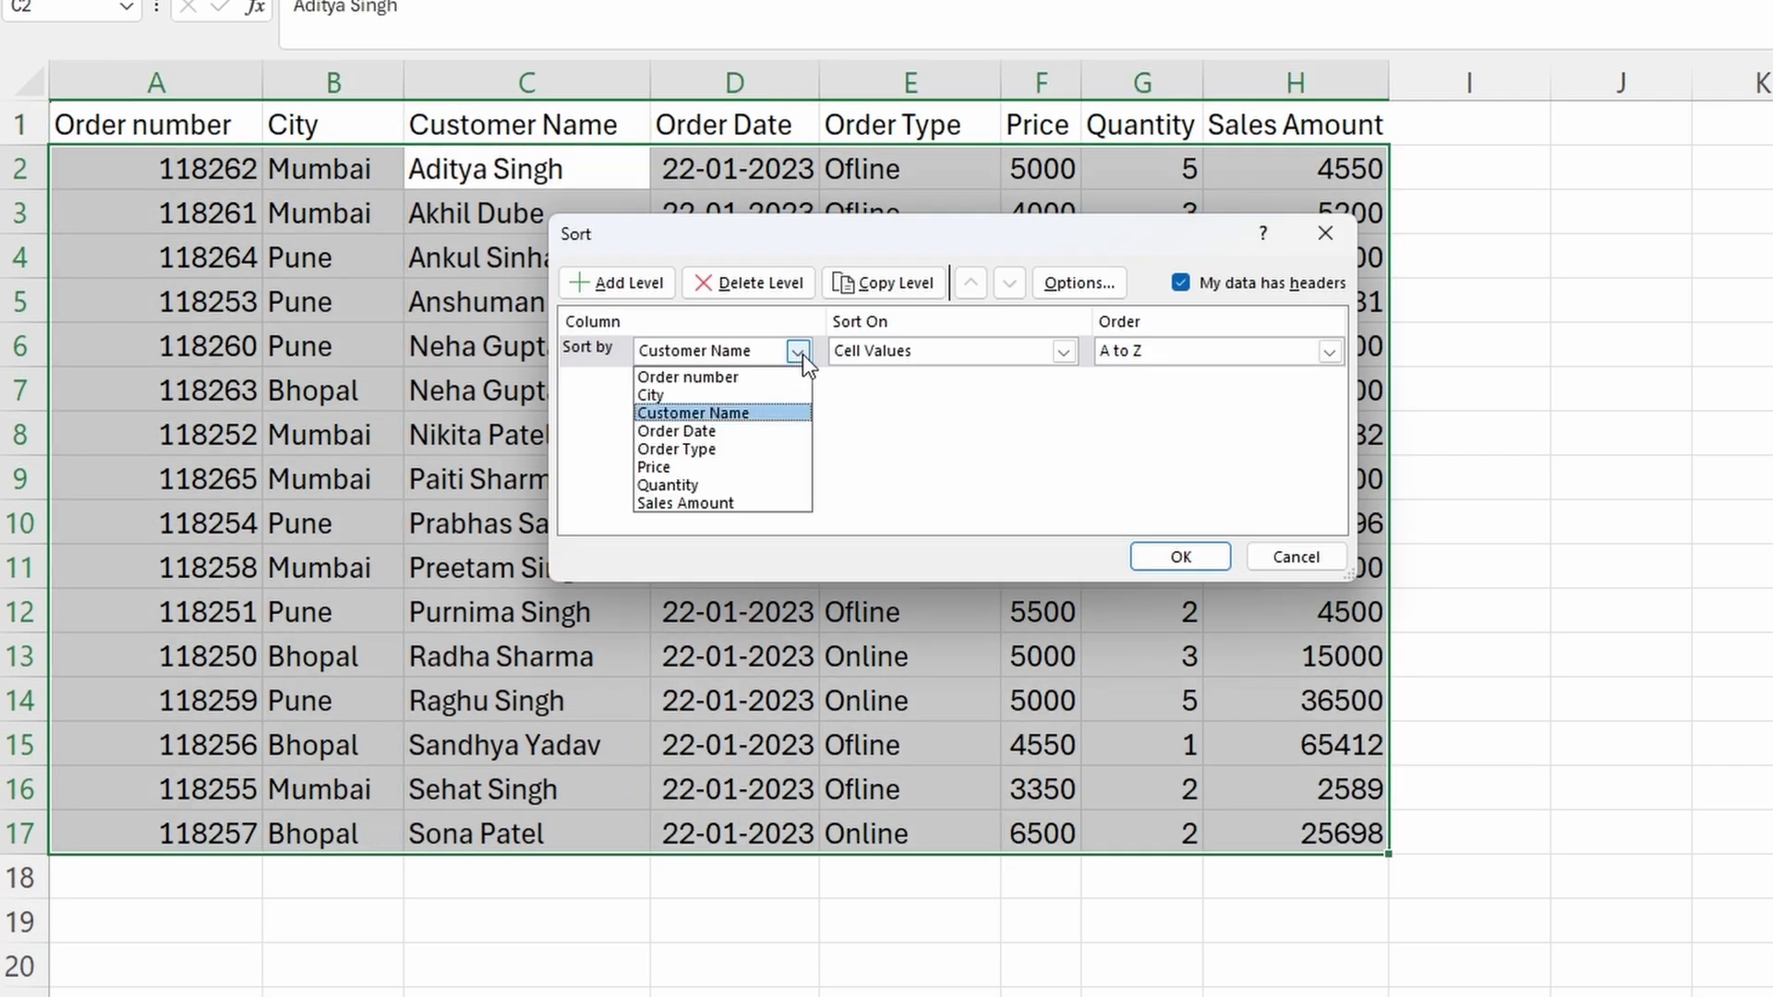
{"action": "left_click", "coordinate": [705, 397]}
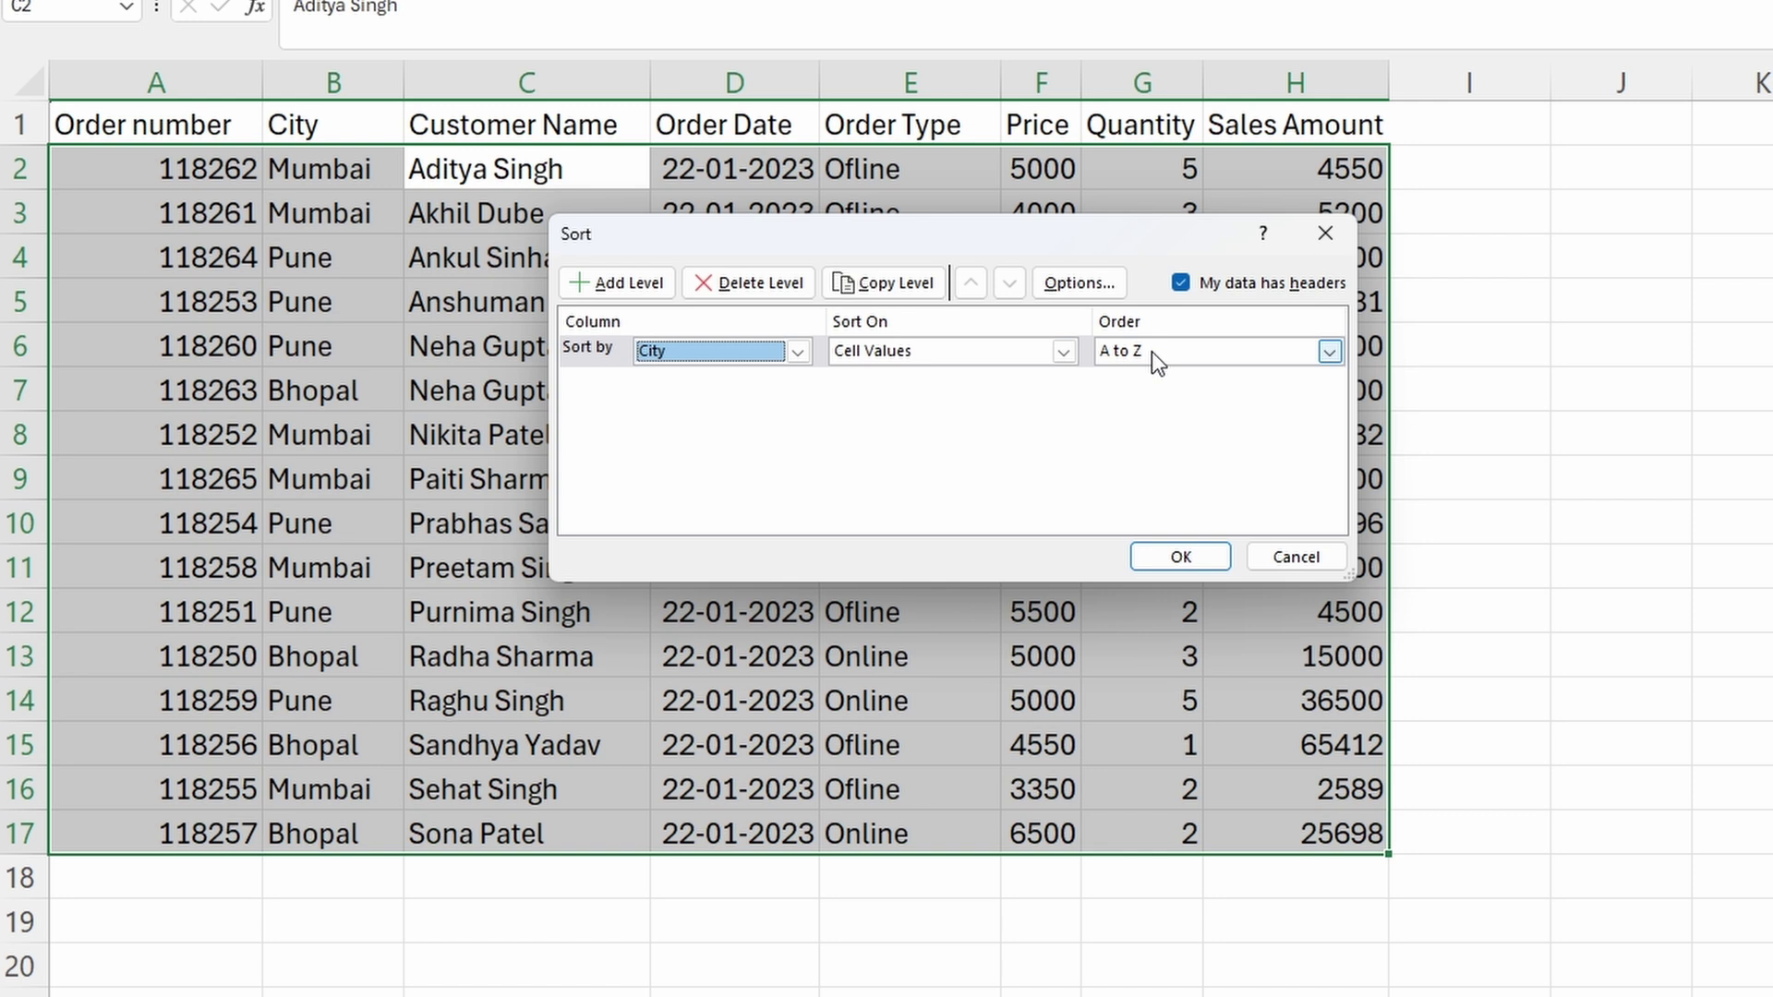
{"action": "left_click", "coordinate": [1181, 557]}
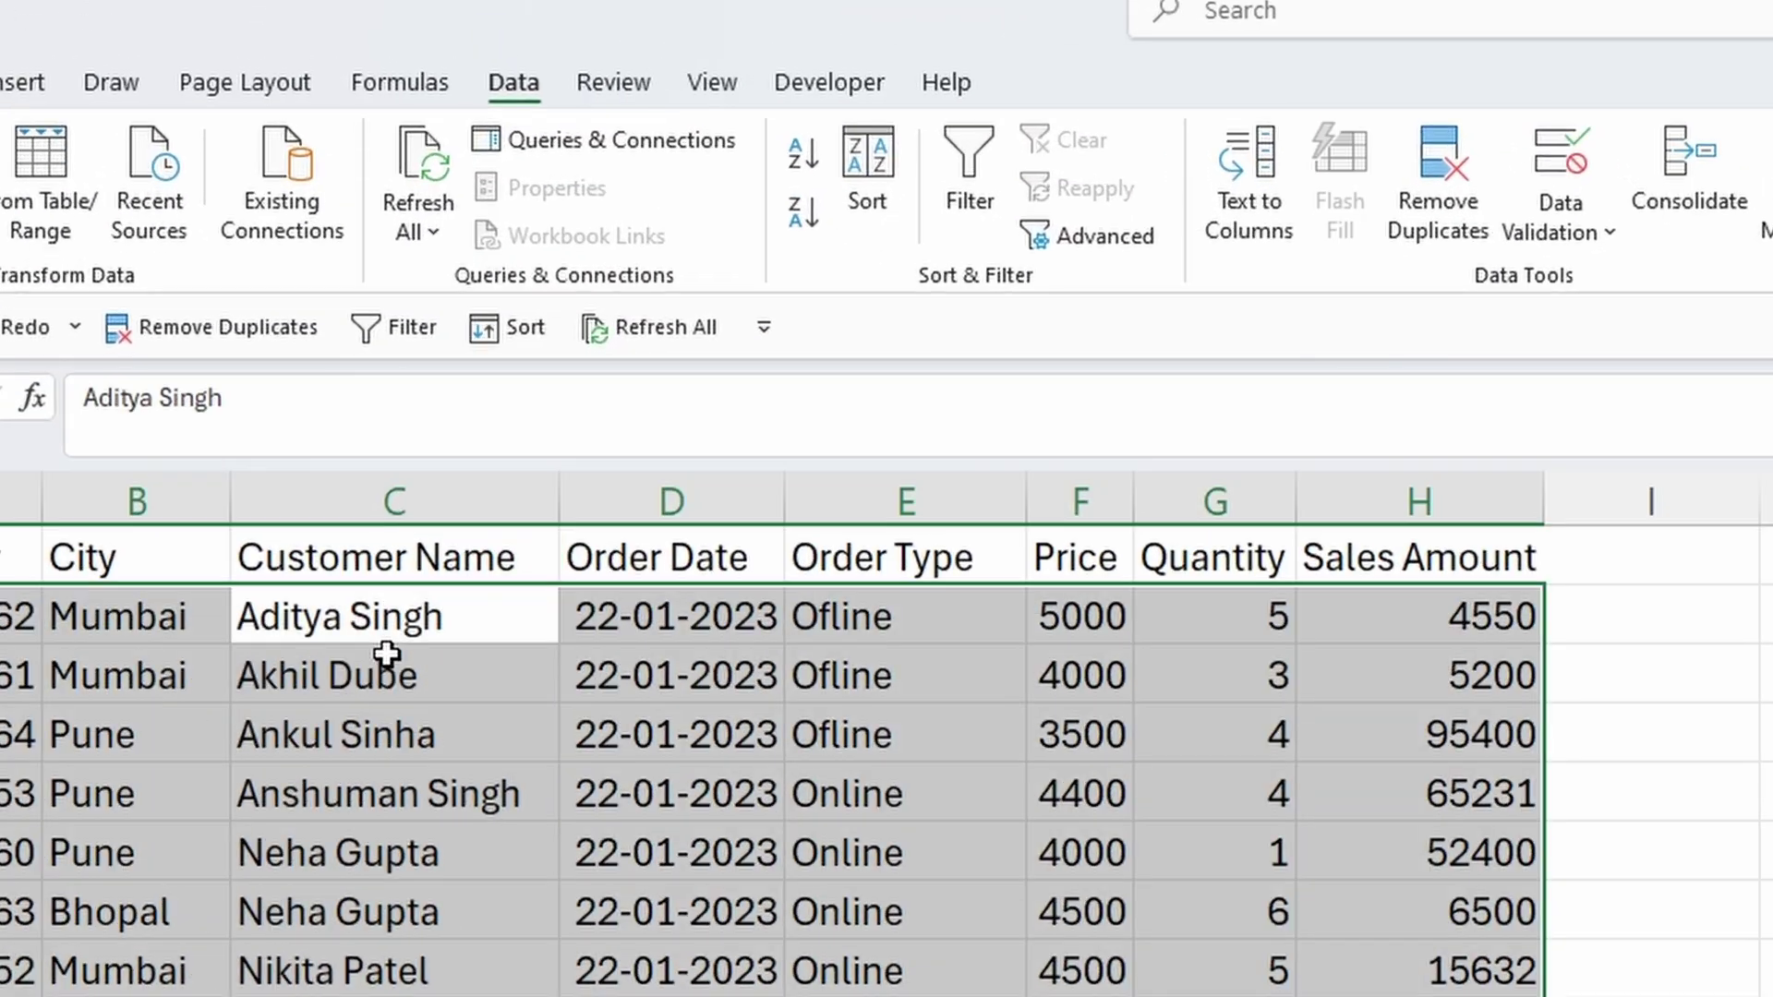
Apply a two-level custom sort on Cell Values: by City from A to Z, then by Customer Name from Z to A.
{"action": "left_click", "coordinate": [866, 171]}
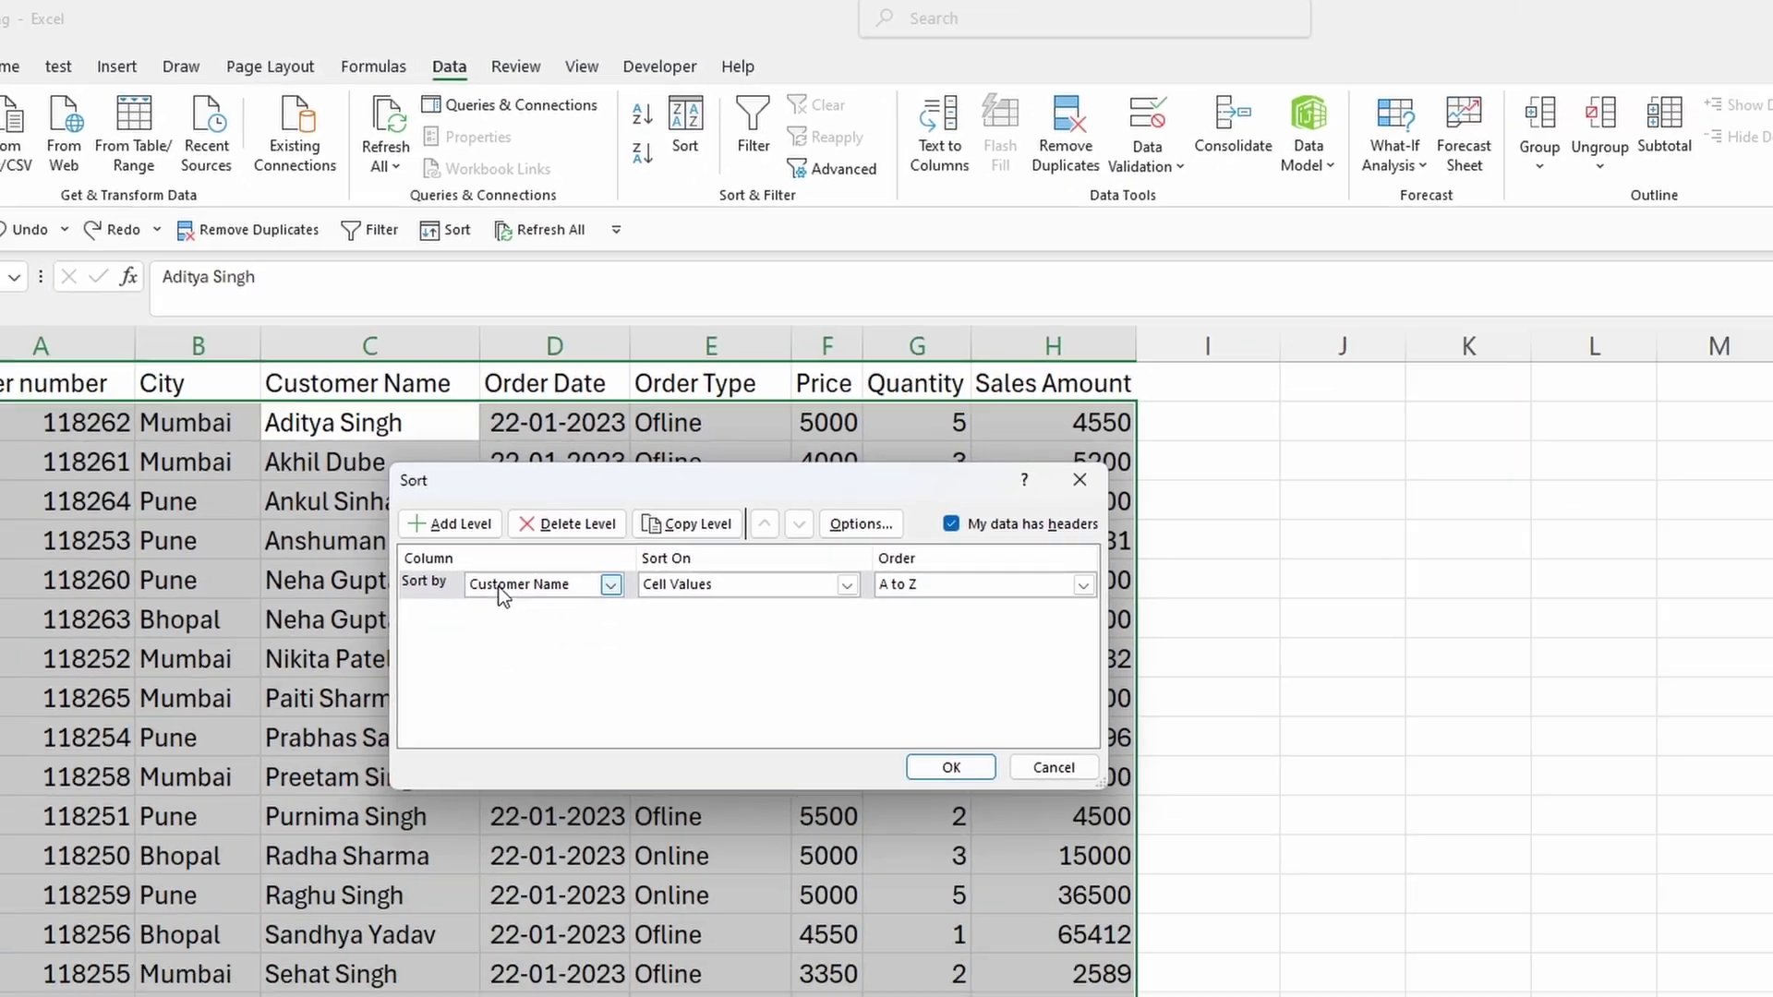
{"action": "left_click", "coordinate": [503, 584]}
{"action": "left_click", "coordinate": [517, 634]}
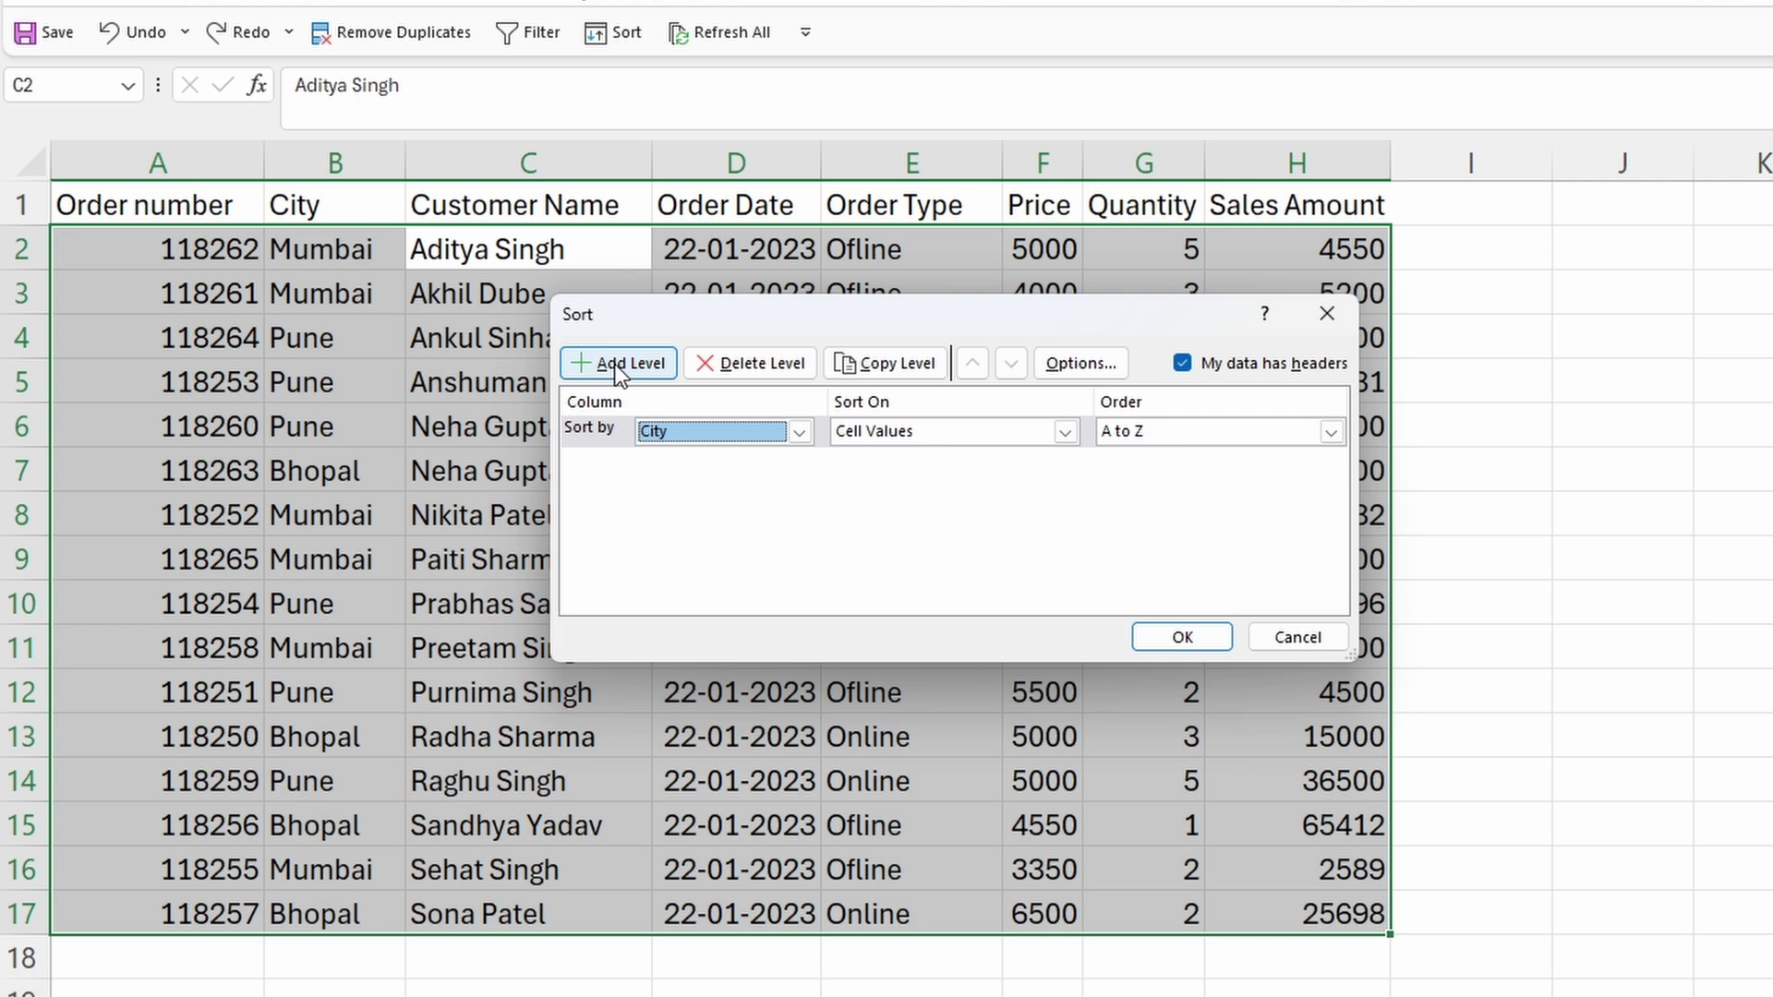
{"action": "left_click", "coordinate": [617, 363]}
{"action": "left_click", "coordinate": [799, 463]}
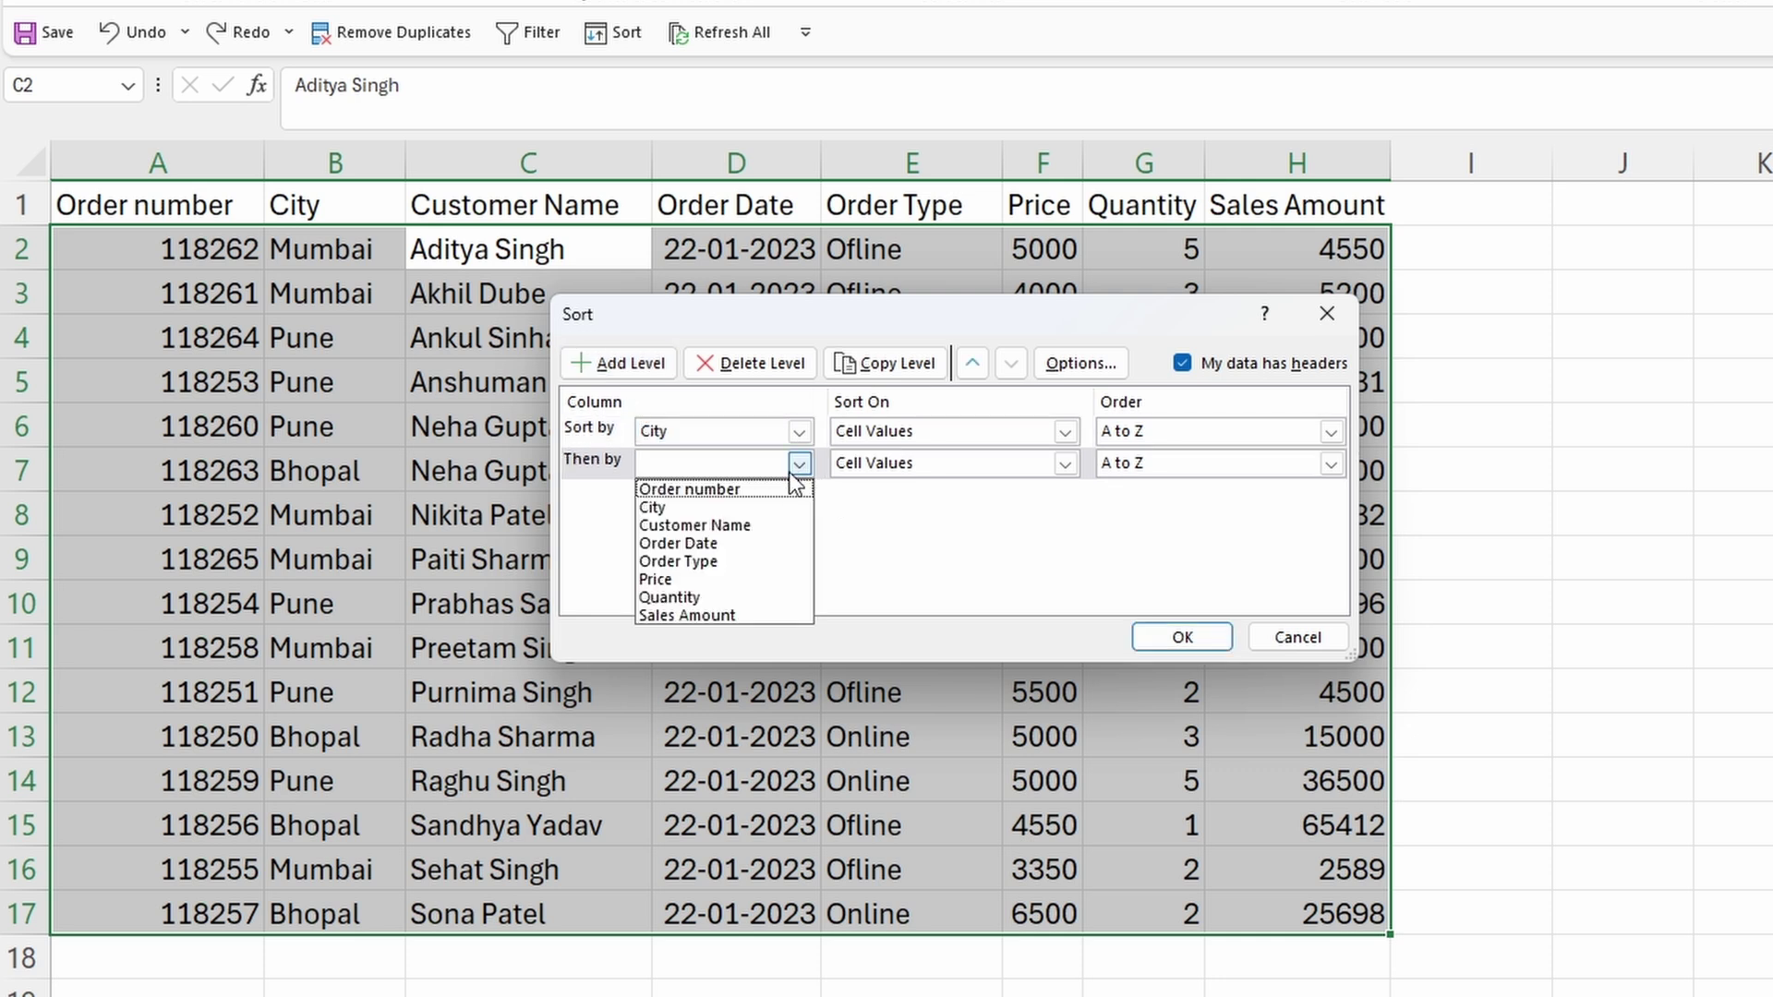
{"action": "left_click", "coordinate": [723, 526]}
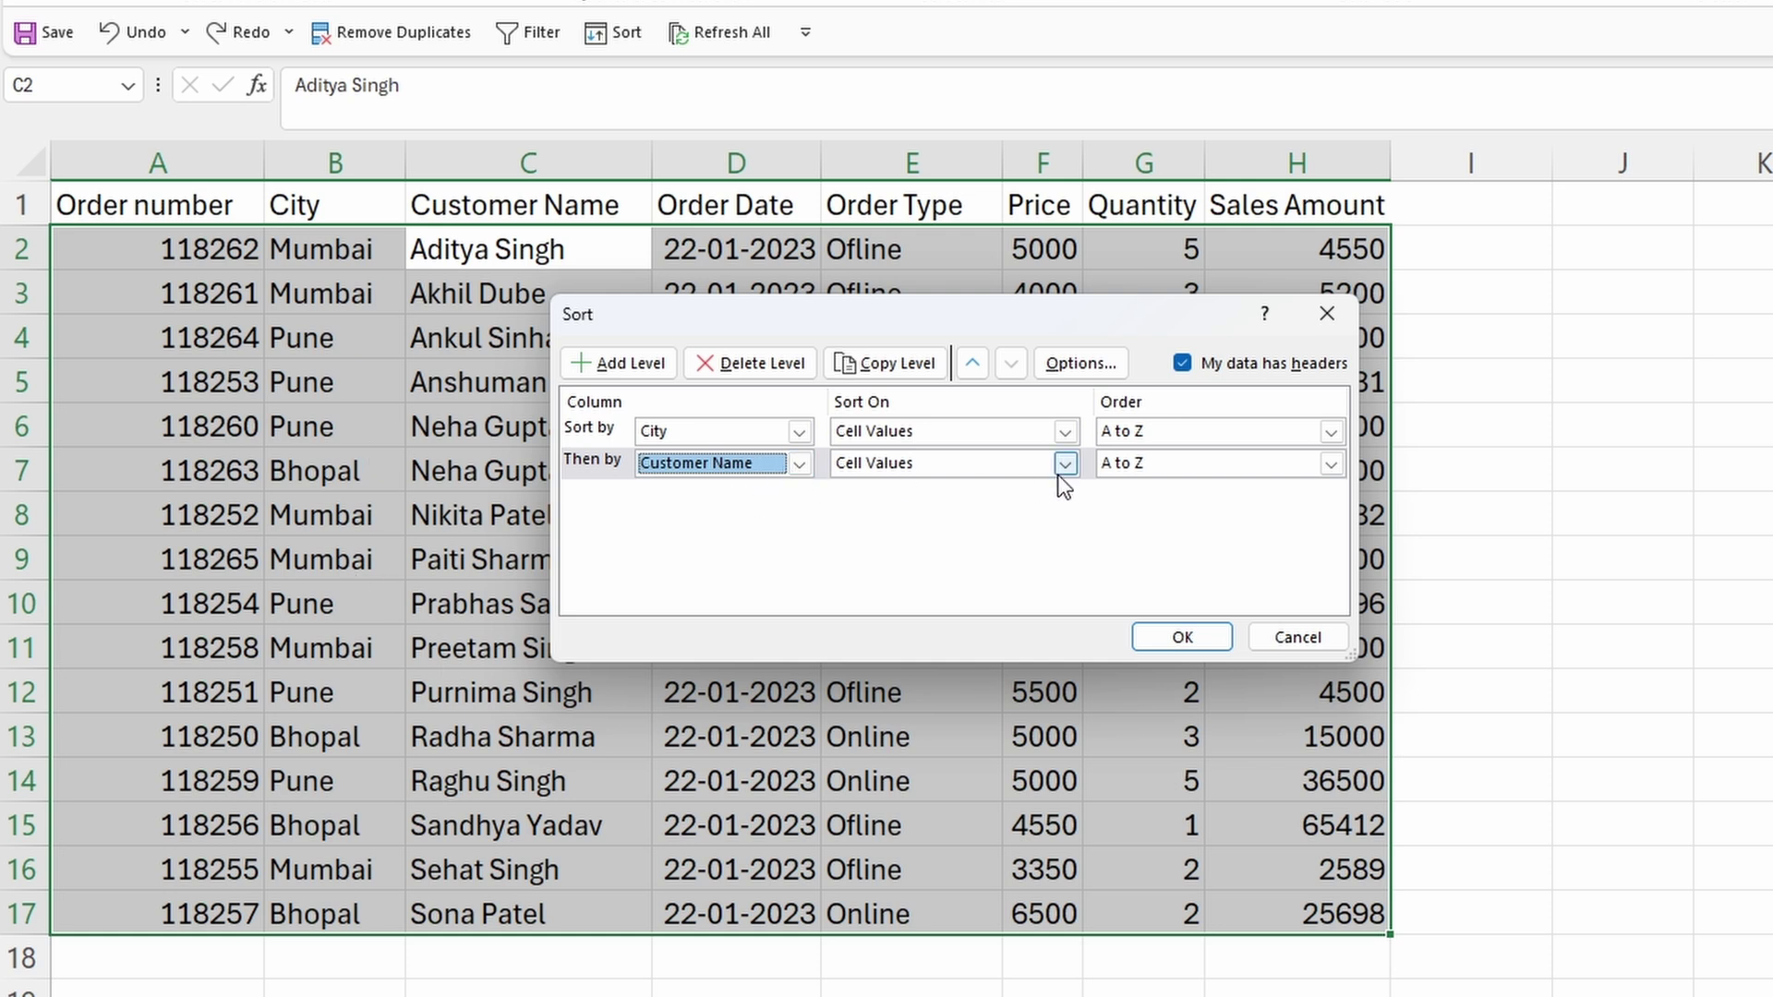
{"action": "left_click", "coordinate": [1330, 463]}
{"action": "left_click", "coordinate": [1145, 504]}
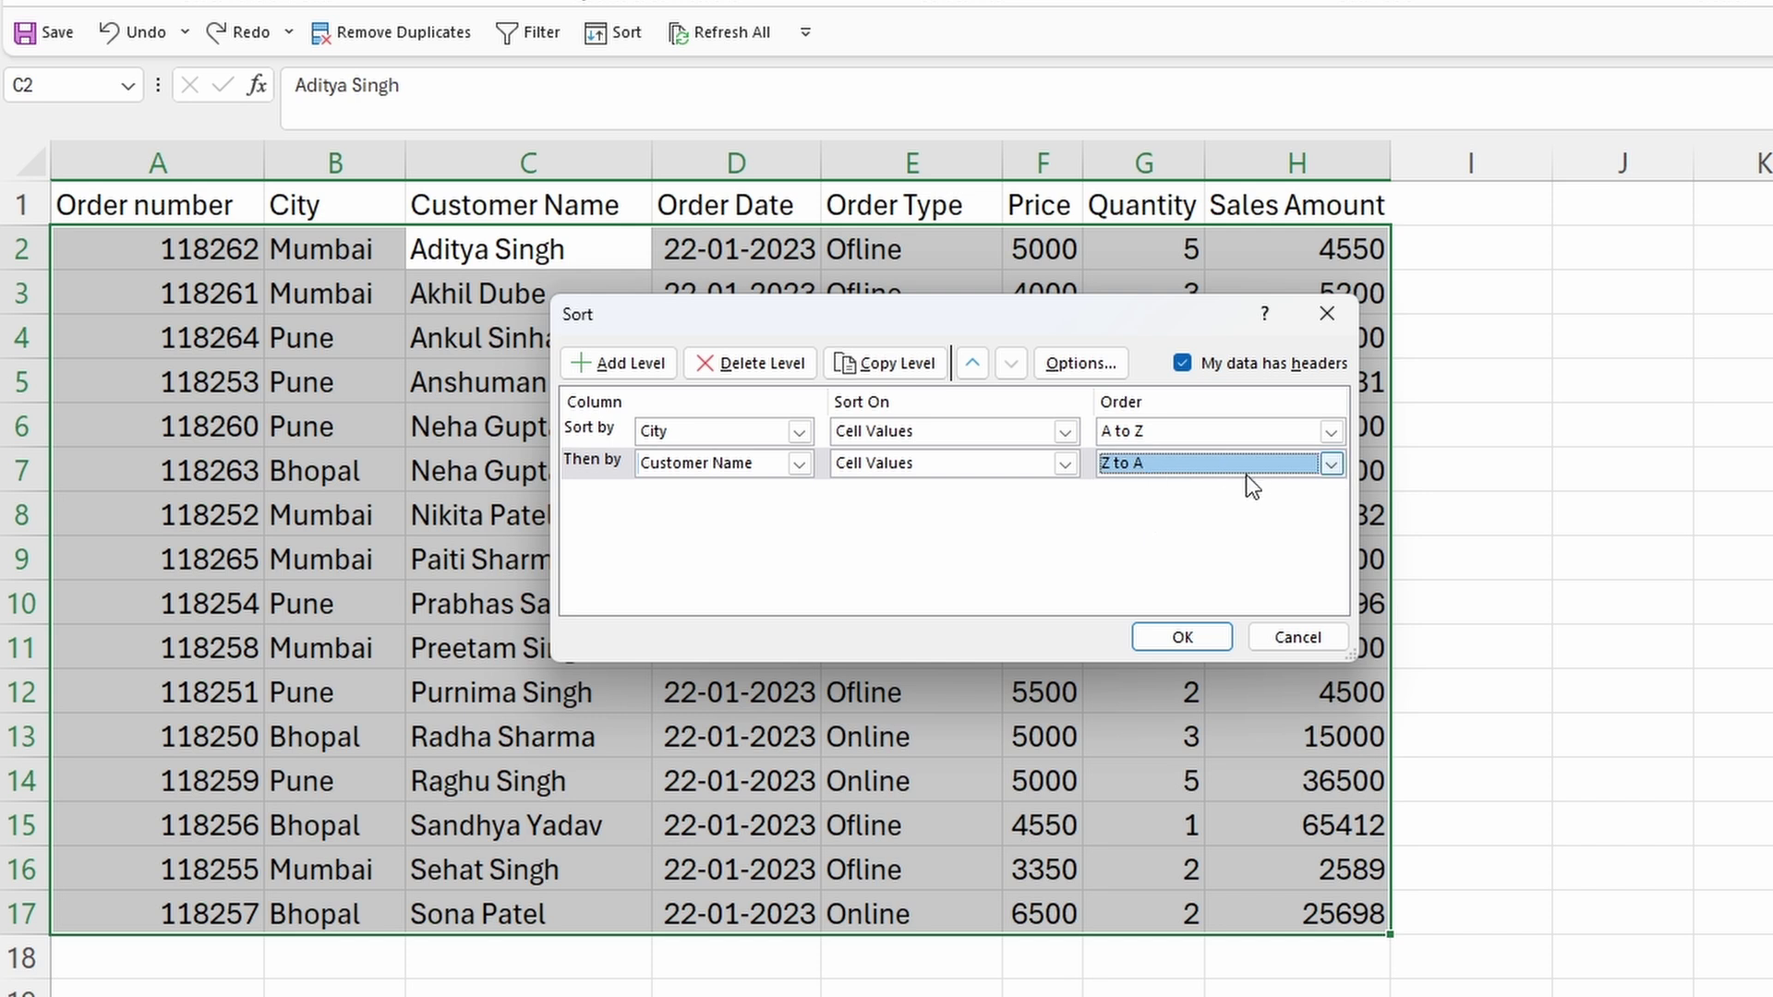
{"action": "left_click", "coordinate": [1184, 636]}
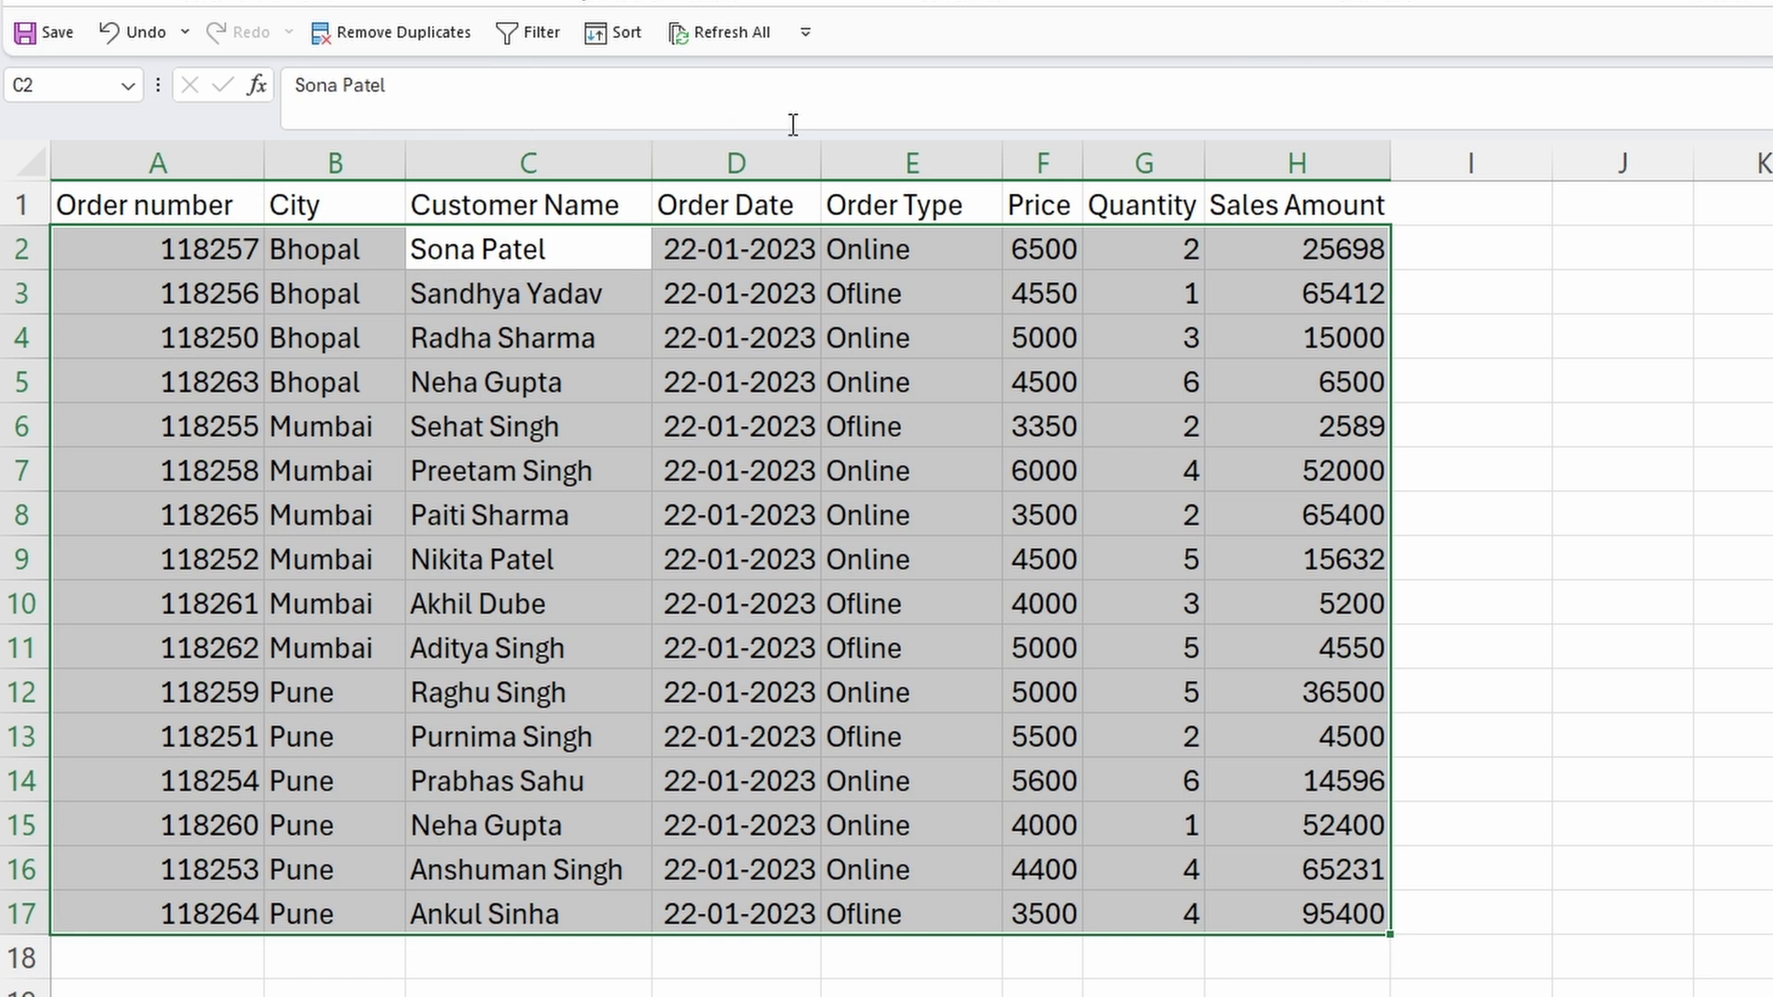
Change the order of the Customer Name sort level to A to Z and apply the two-level sort.
{"action": "left_click", "coordinate": [612, 32]}
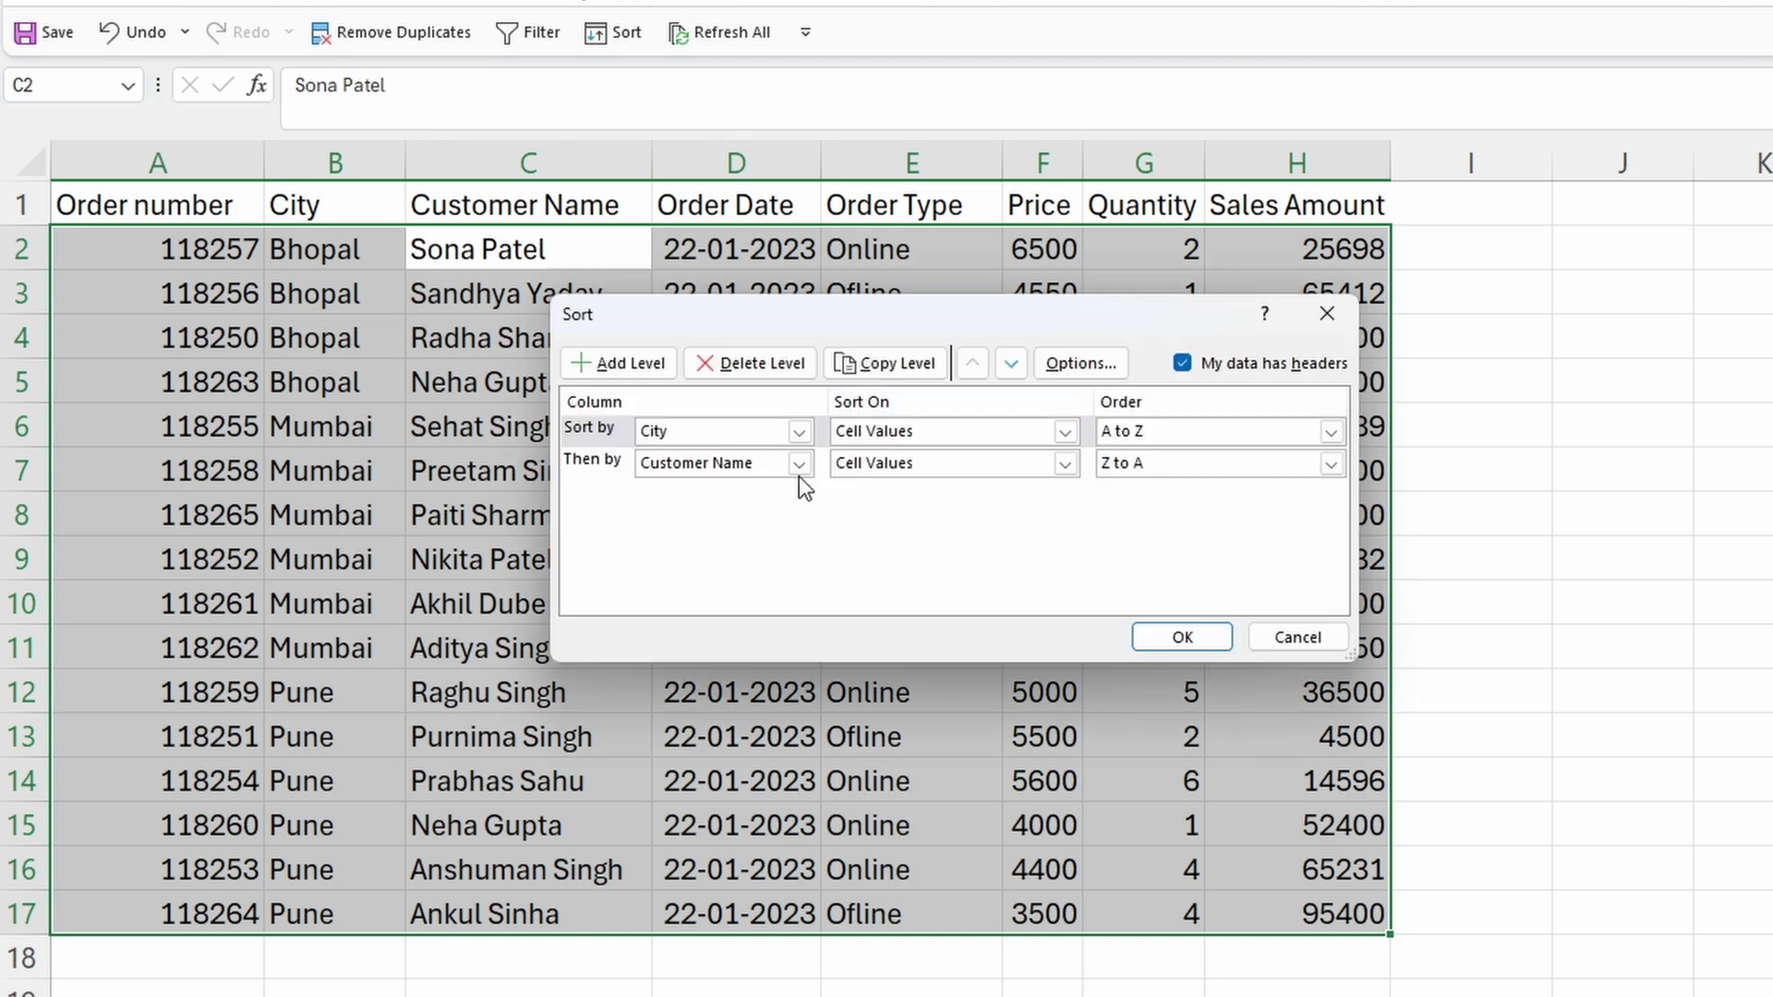
{"action": "left_click", "coordinate": [1339, 467]}
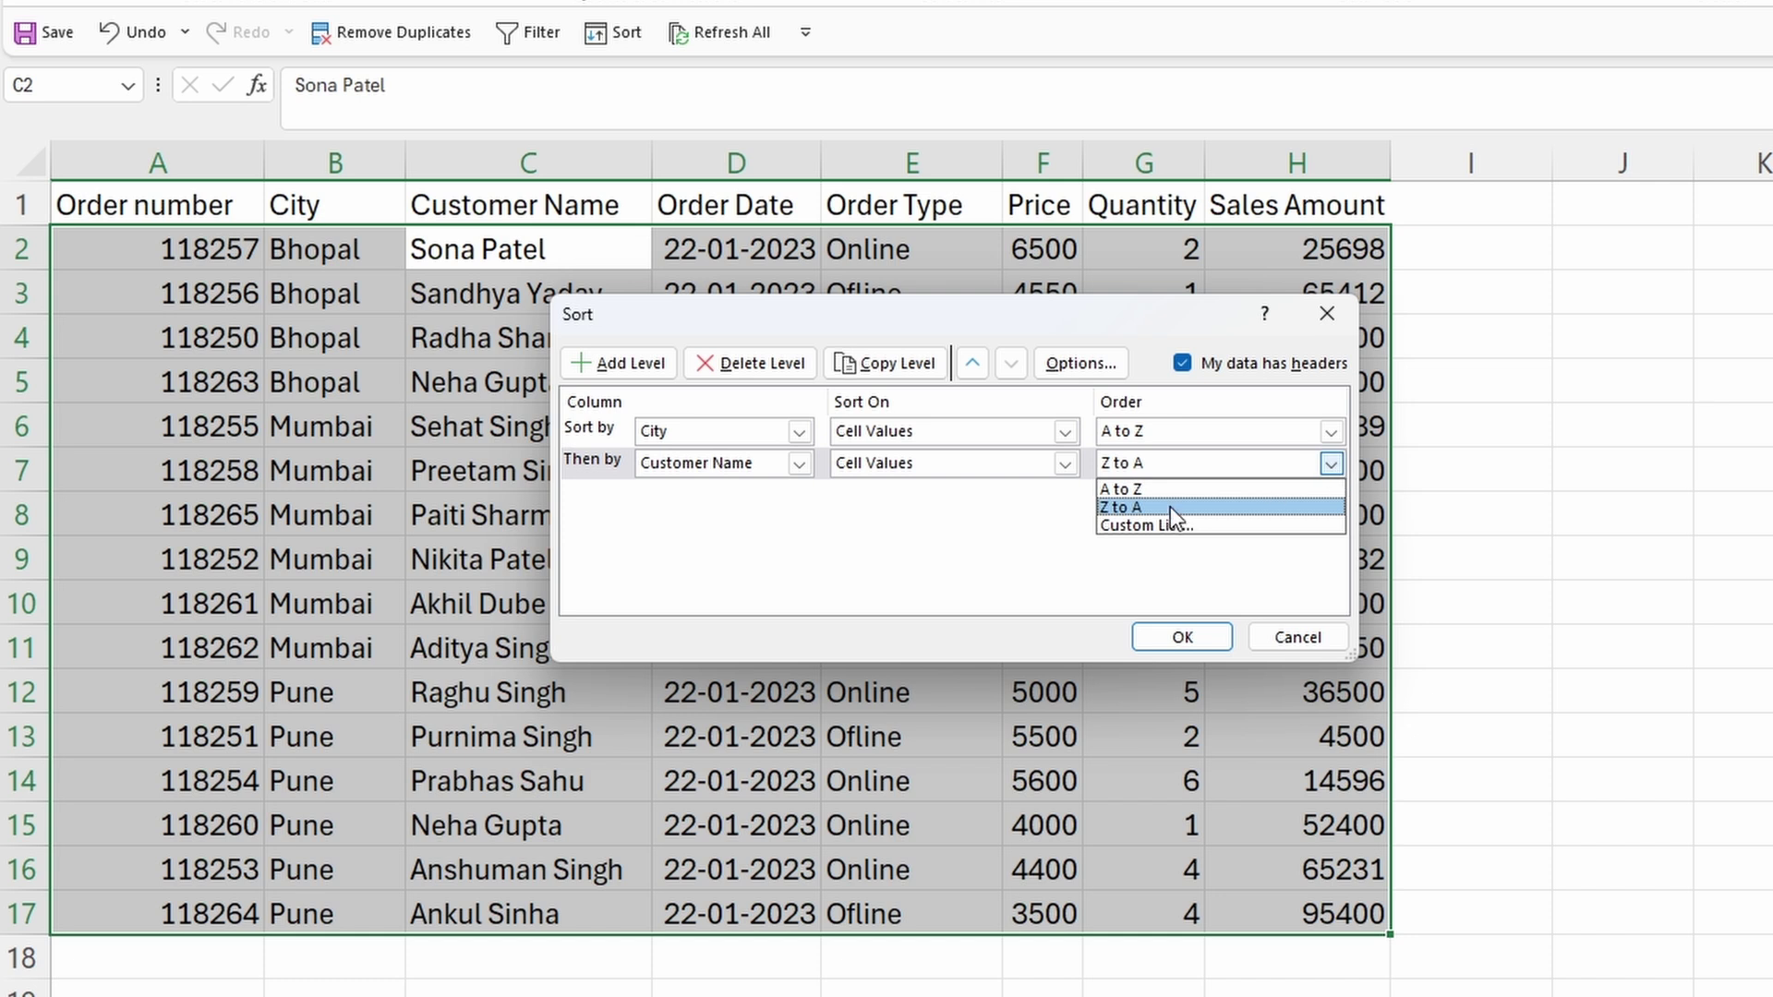
{"action": "left_click", "coordinate": [1154, 489]}
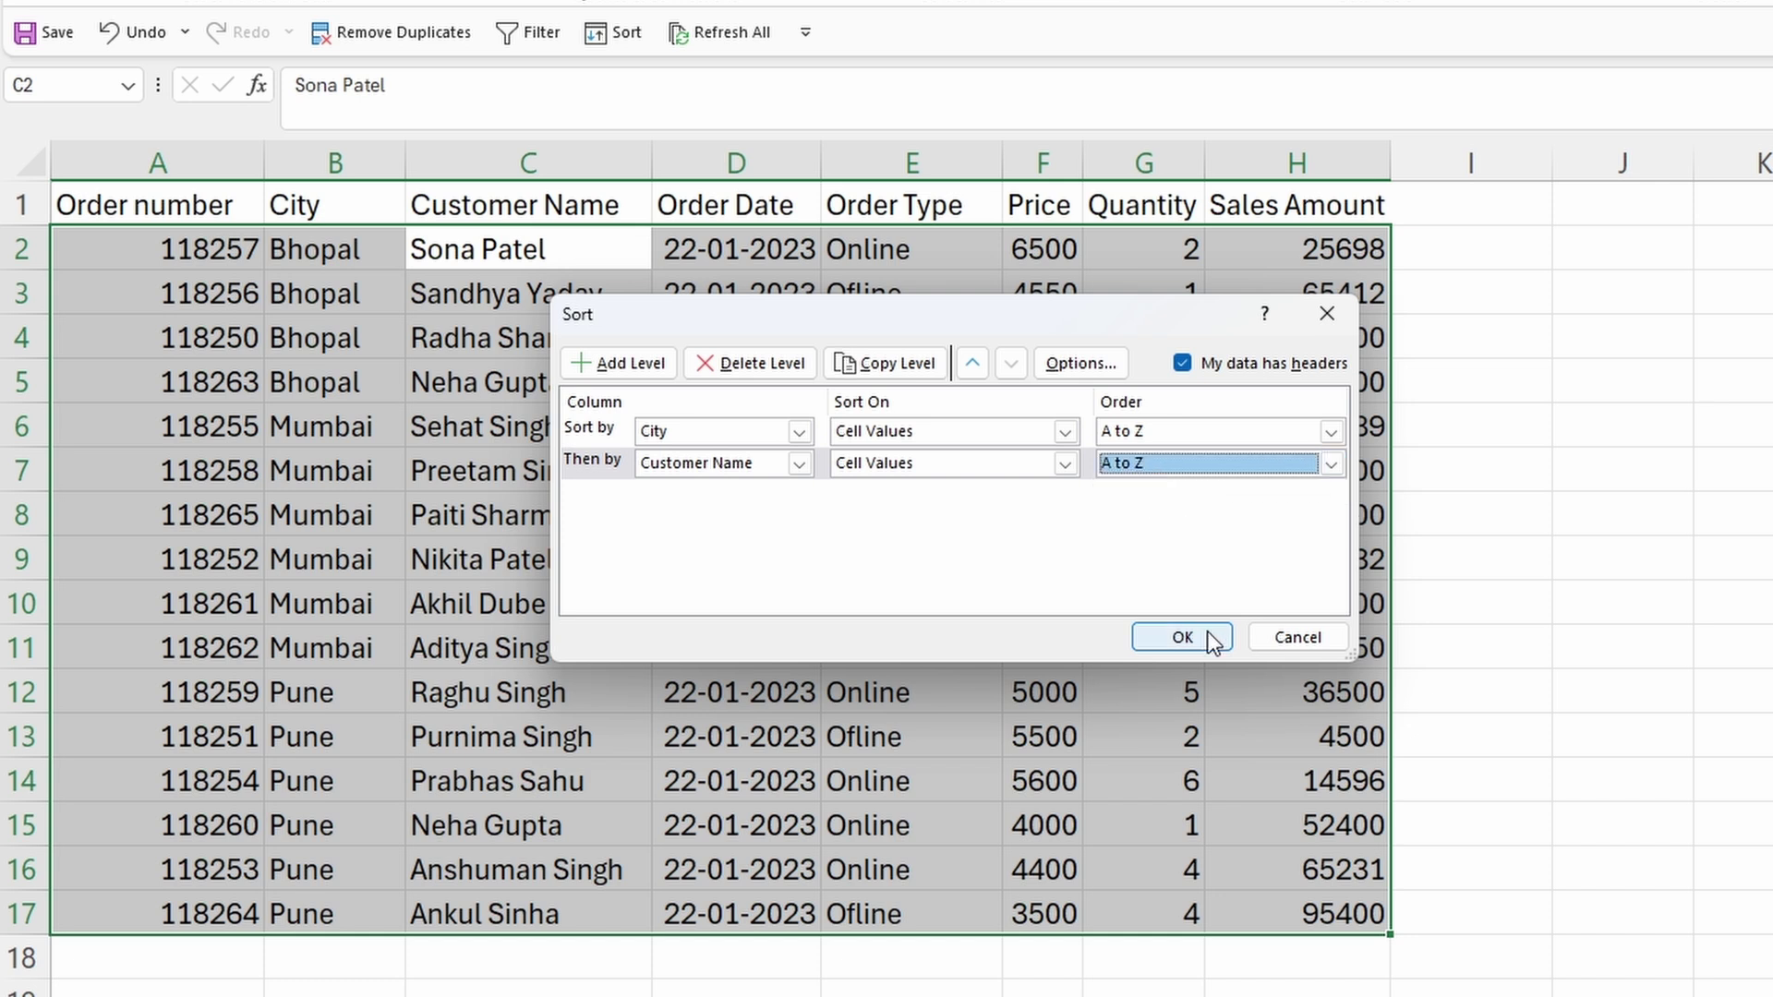
{"action": "left_click", "coordinate": [1184, 638]}
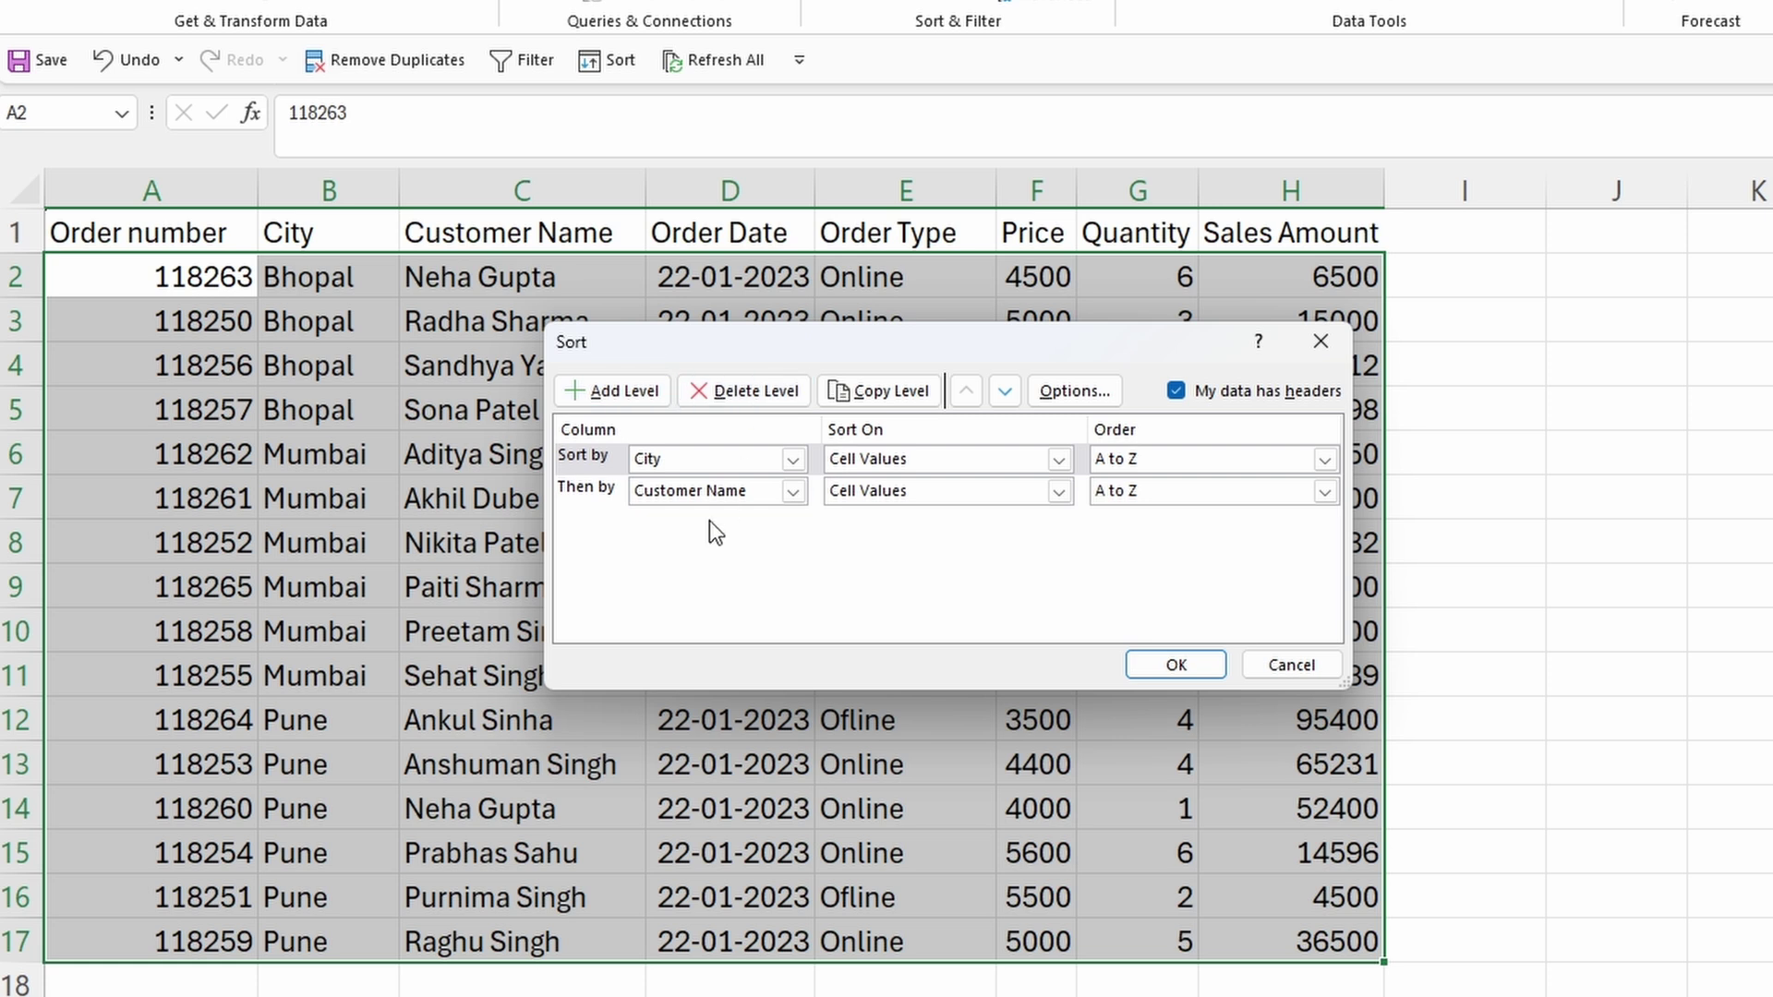
Delete the Customer Name level from the custom sort and make a copy of the City level.
{"action": "left_click", "coordinate": [725, 490]}
{"action": "left_click", "coordinate": [725, 491]}
{"action": "left_click", "coordinate": [743, 391]}
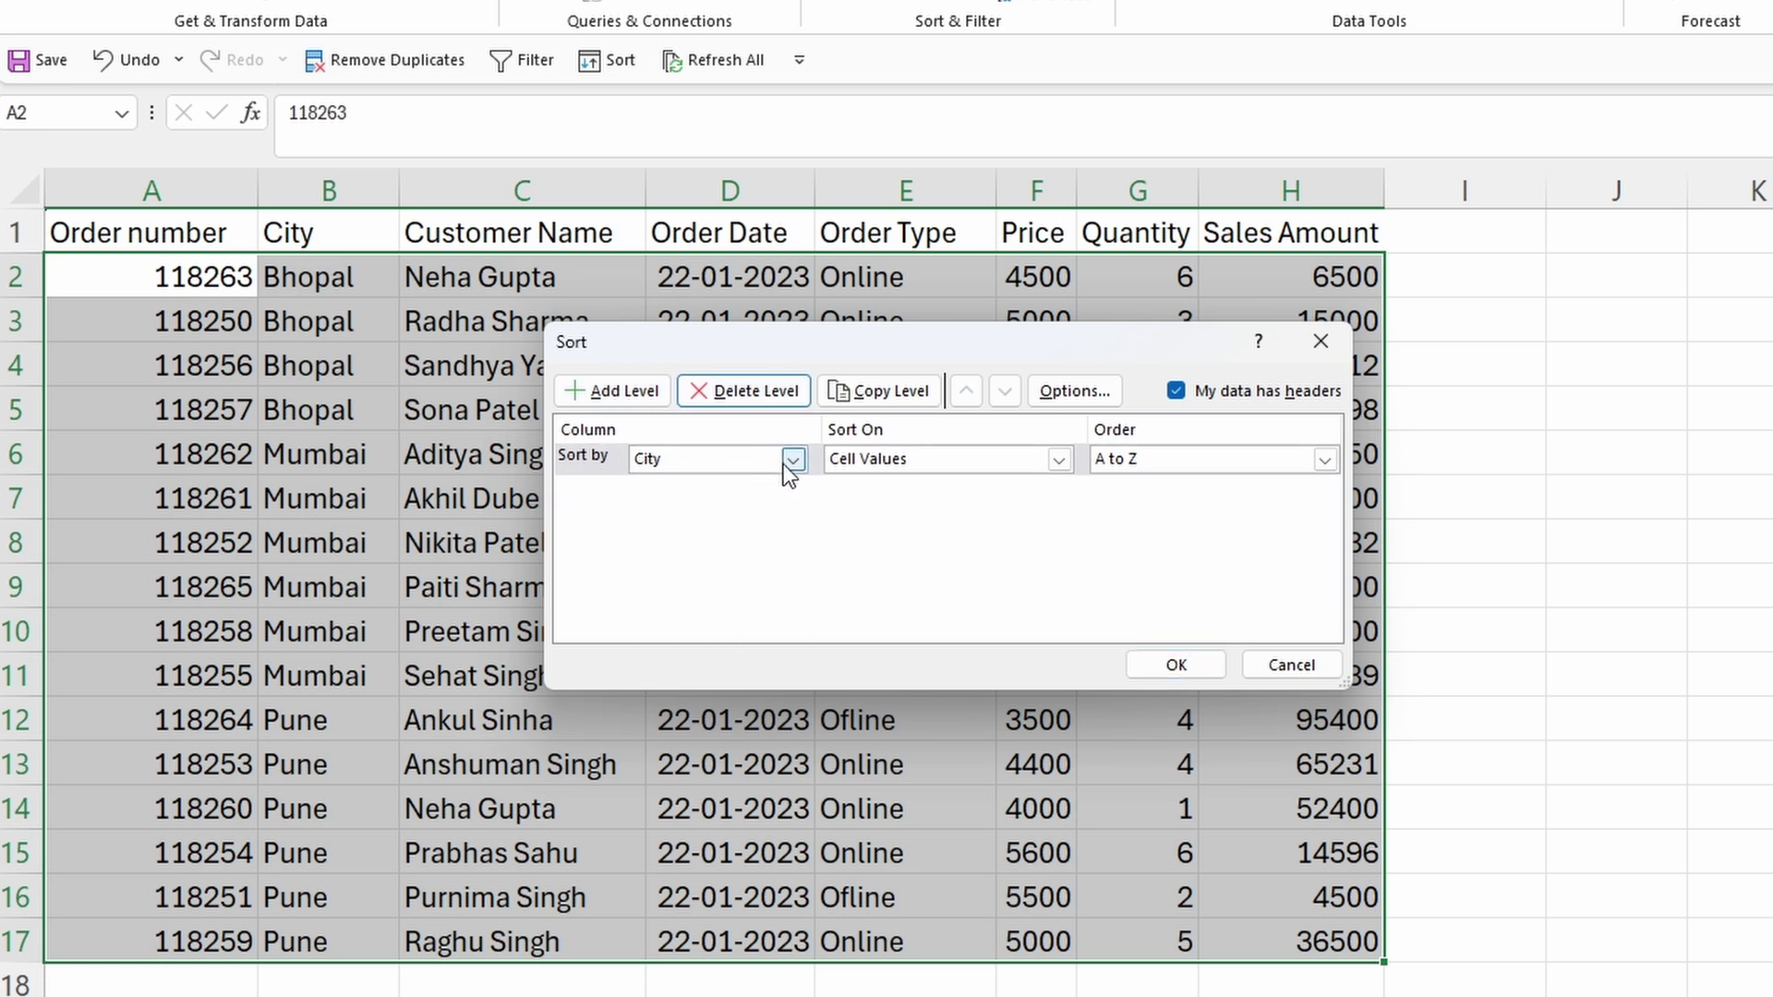
{"action": "left_click", "coordinate": [897, 386]}
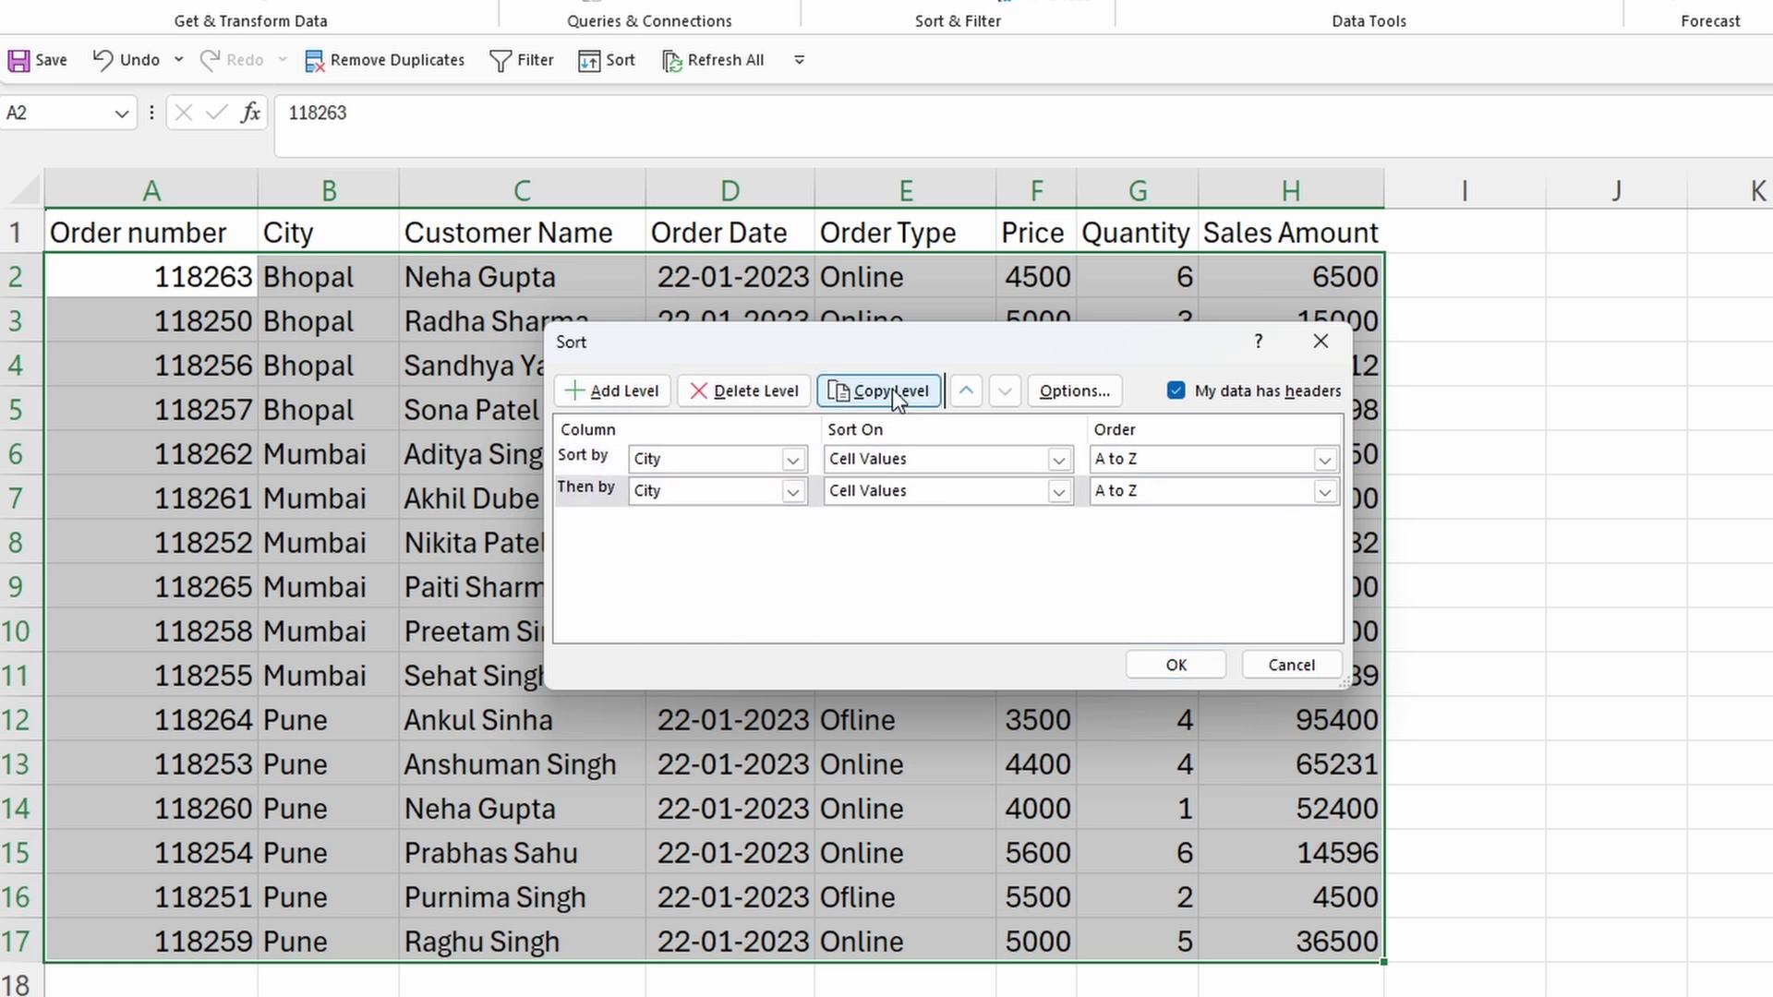
Set the orientation in the custom sort options to Sort left to right.
{"action": "left_click", "coordinate": [1075, 390]}
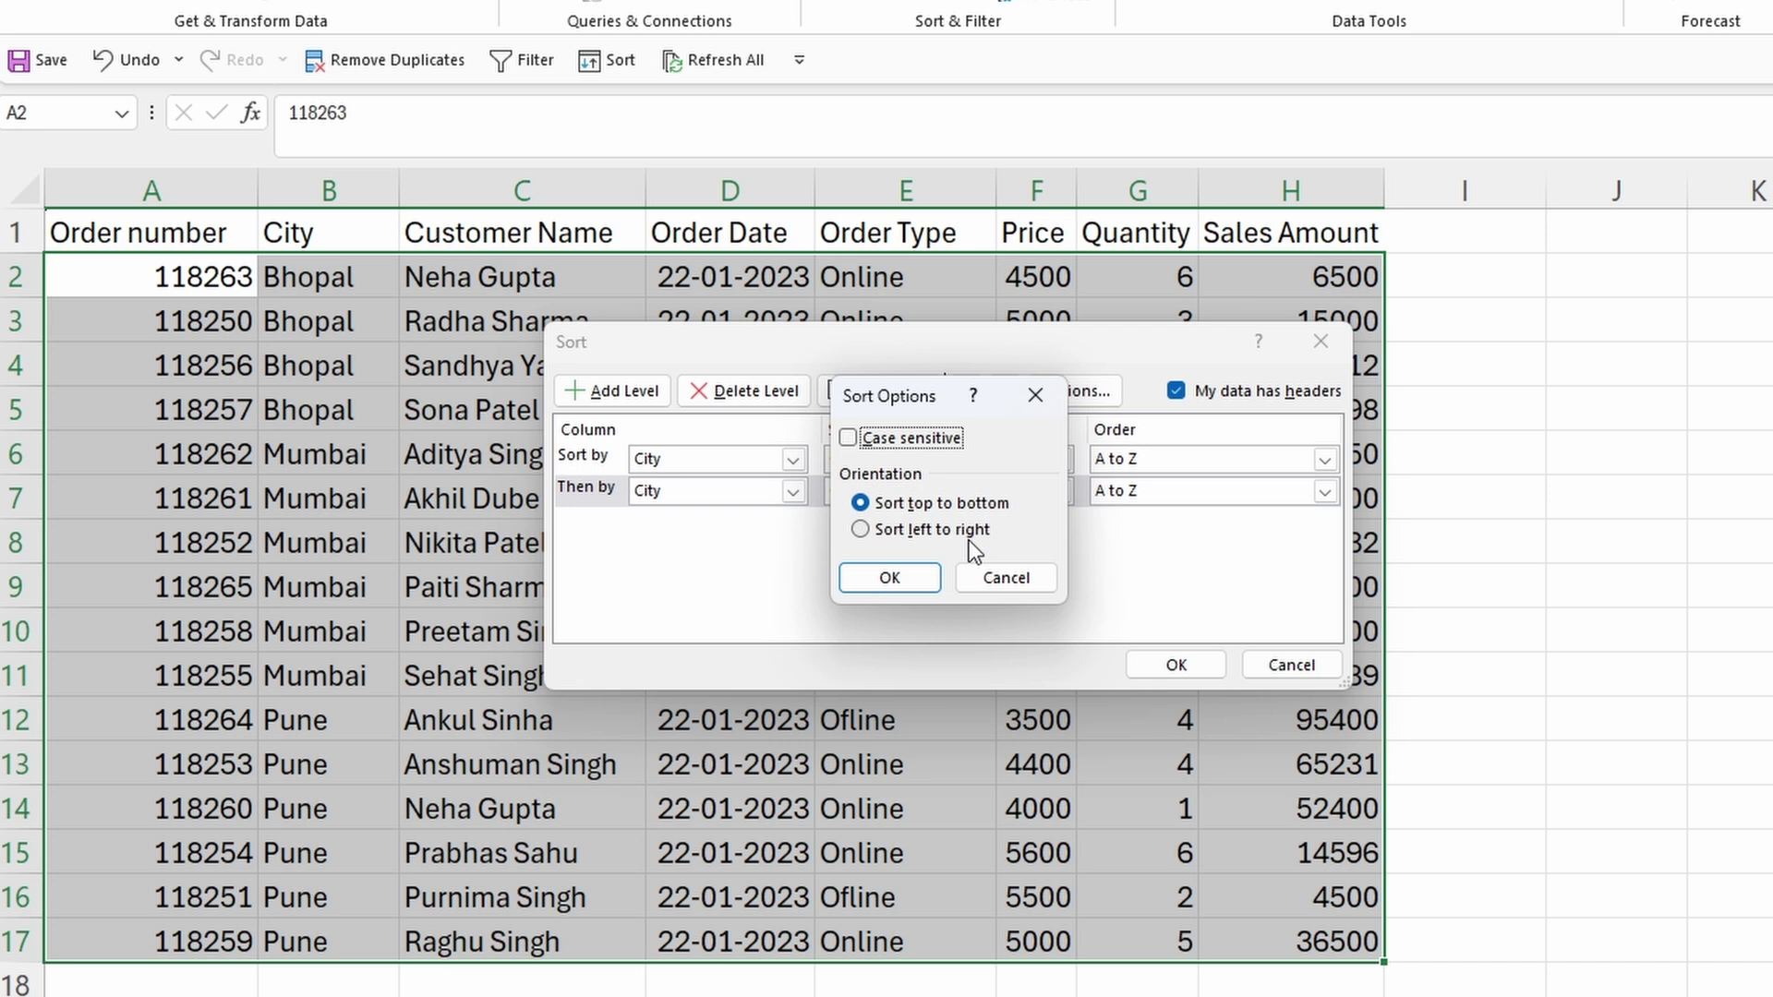
{"action": "left_click", "coordinate": [859, 526]}
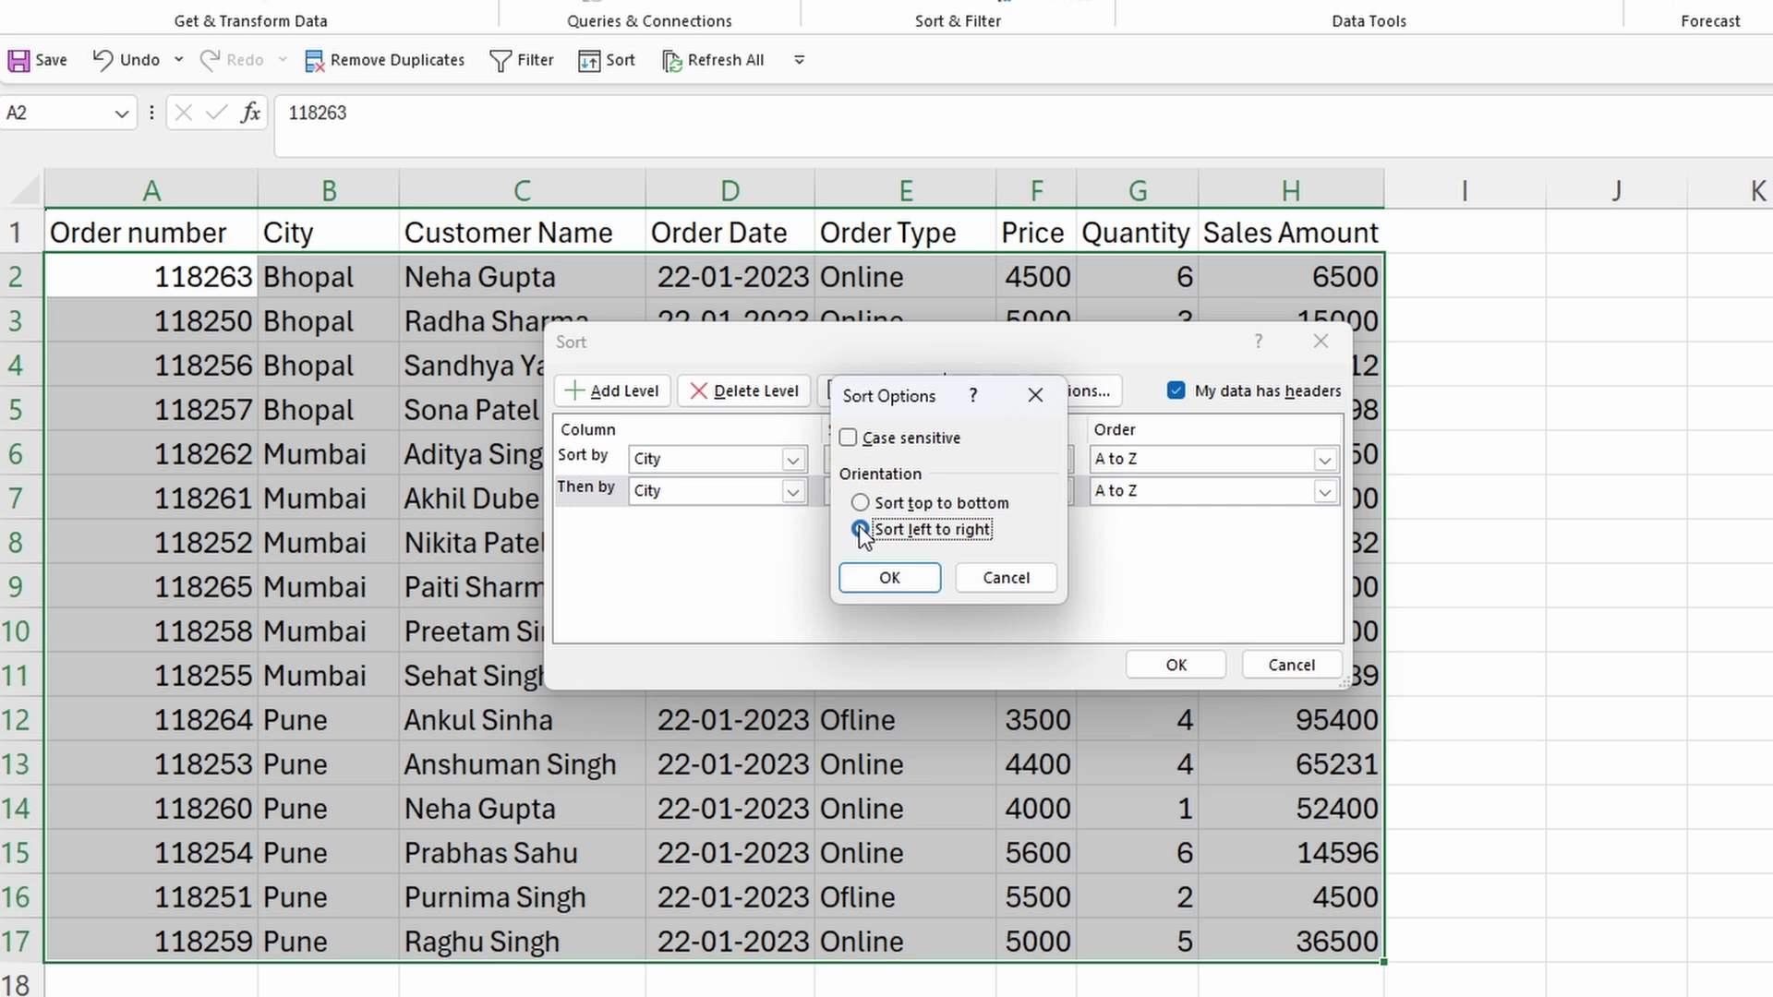
{"action": "left_click", "coordinate": [859, 528]}
{"action": "left_click", "coordinate": [878, 590]}
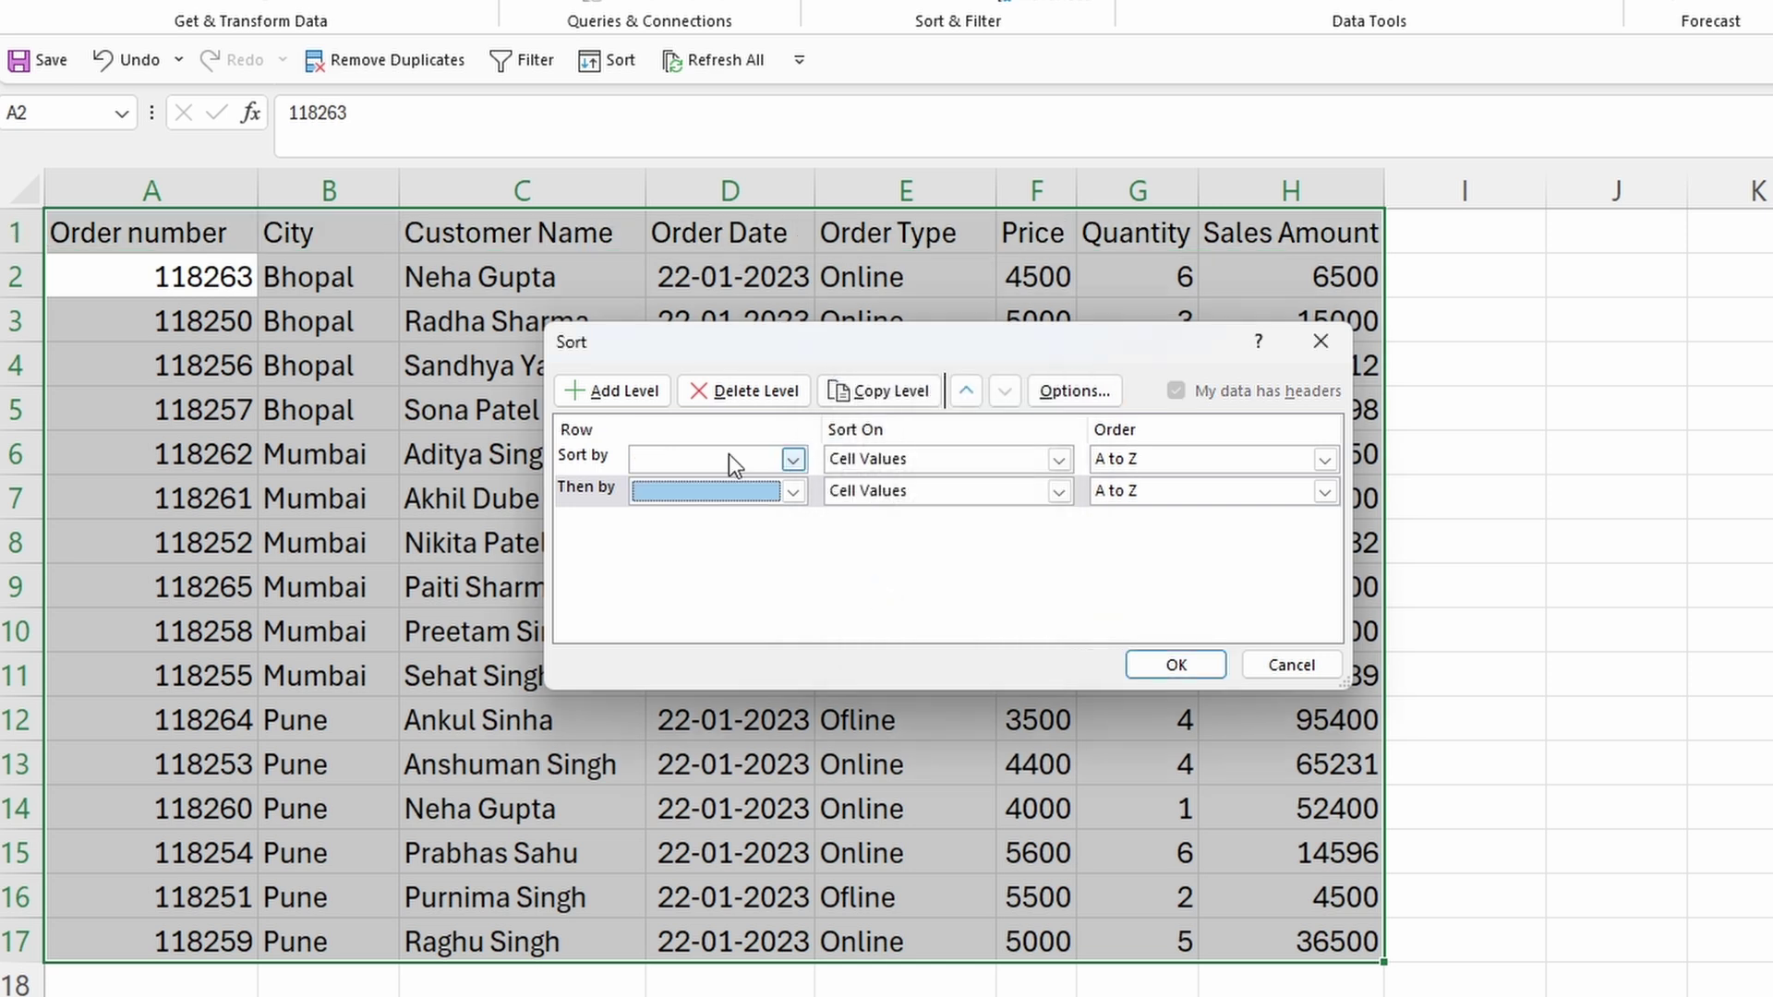
Delete the extra sort level and sort the table's columns by Row 1 on Cell Values from A to Z.
{"action": "left_click", "coordinate": [750, 403]}
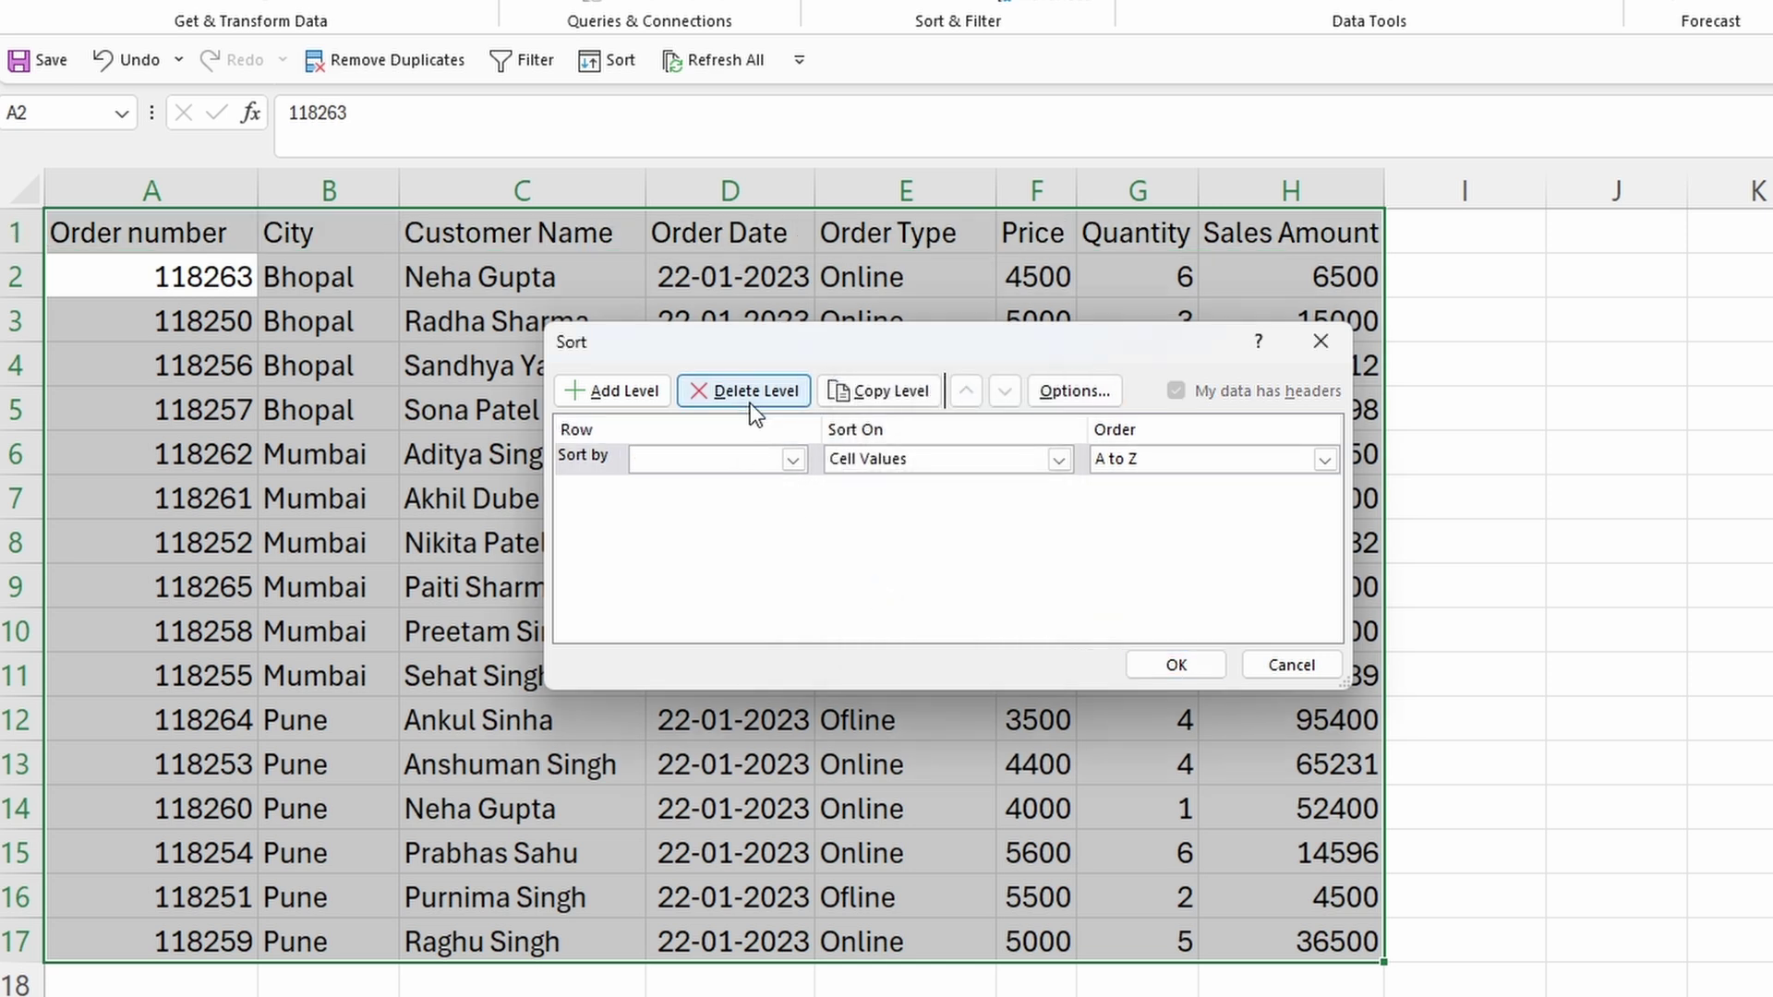
{"action": "left_click", "coordinate": [792, 459]}
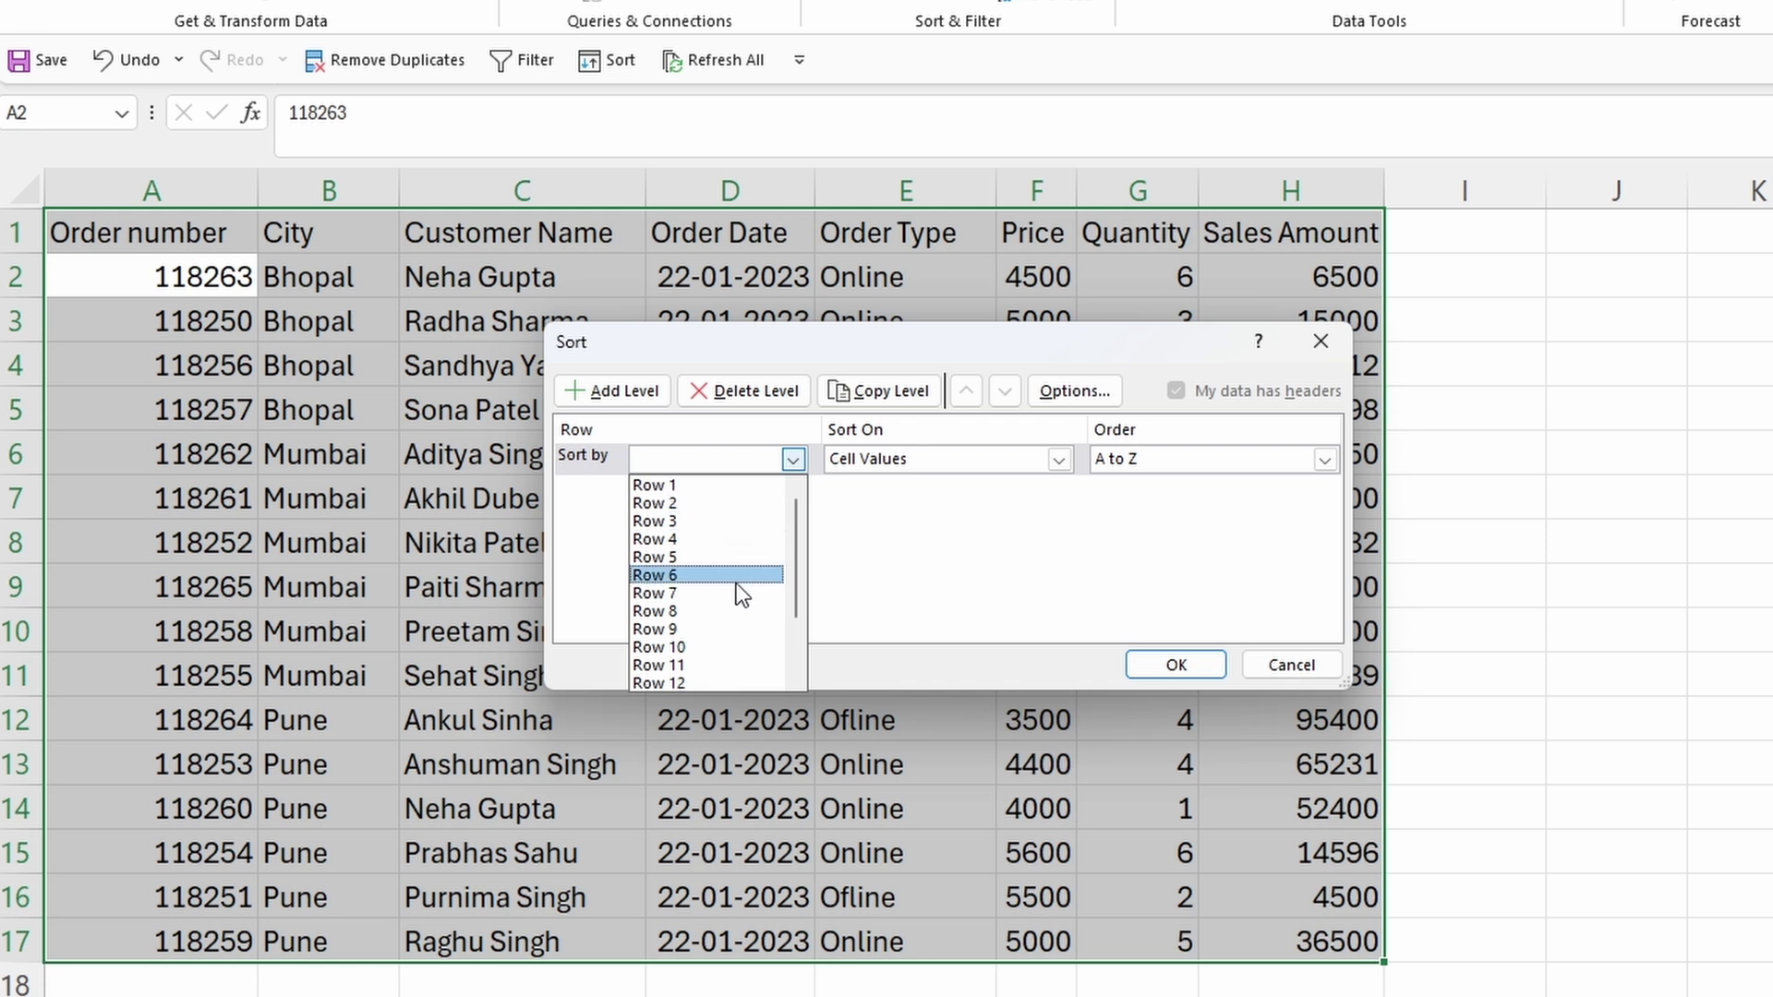
{"action": "left_click", "coordinate": [699, 484]}
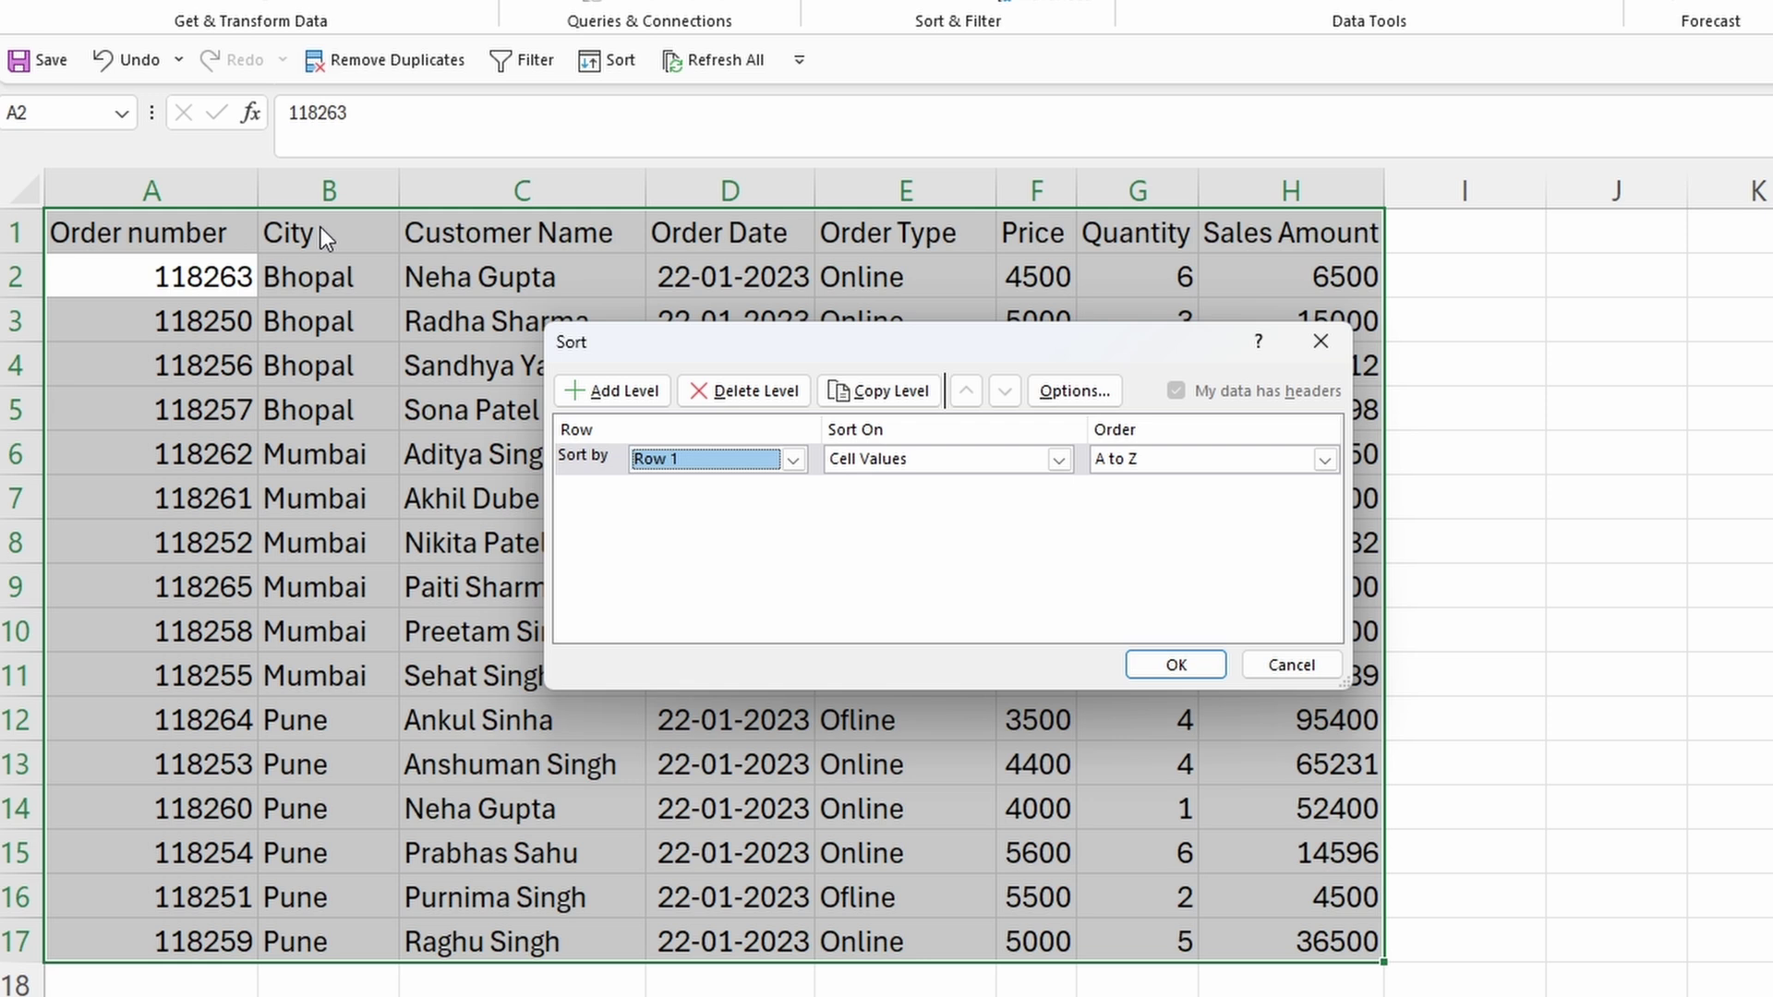
{"action": "left_click", "coordinate": [1173, 667]}
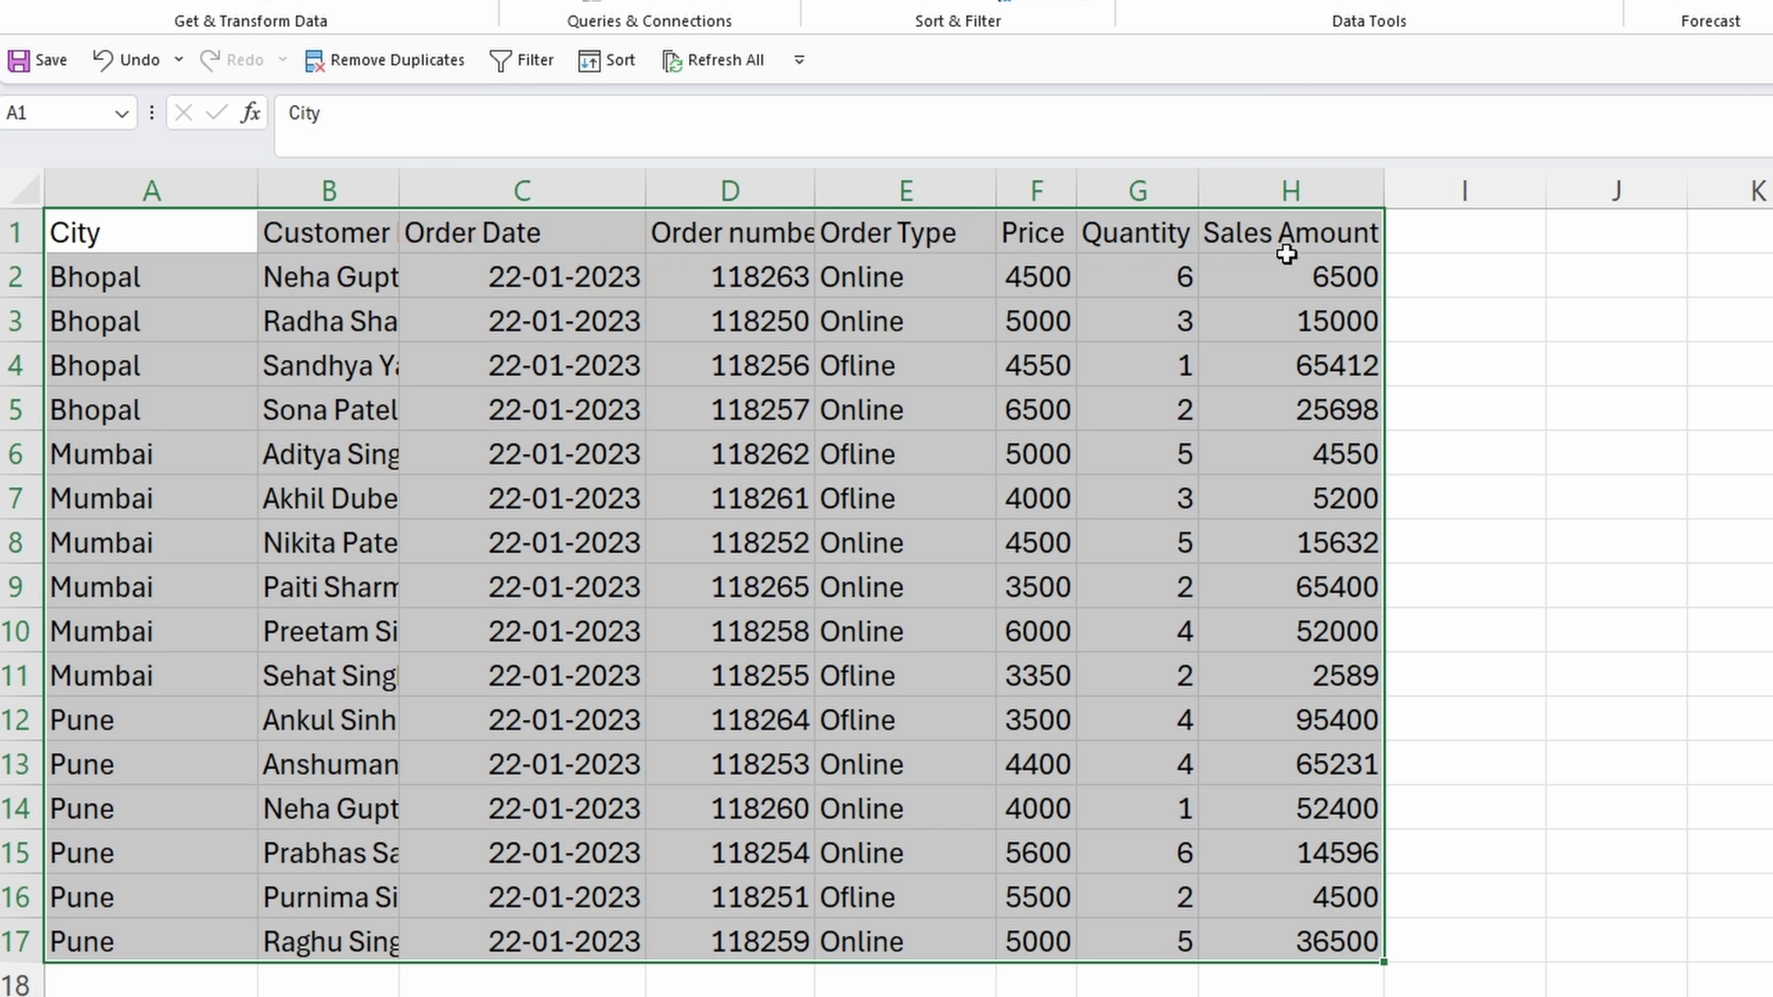
Re-sort the table's columns by Row 1 from Z to A, and undo both left-to-right sorts.
{"action": "left_click", "coordinate": [878, 3]}
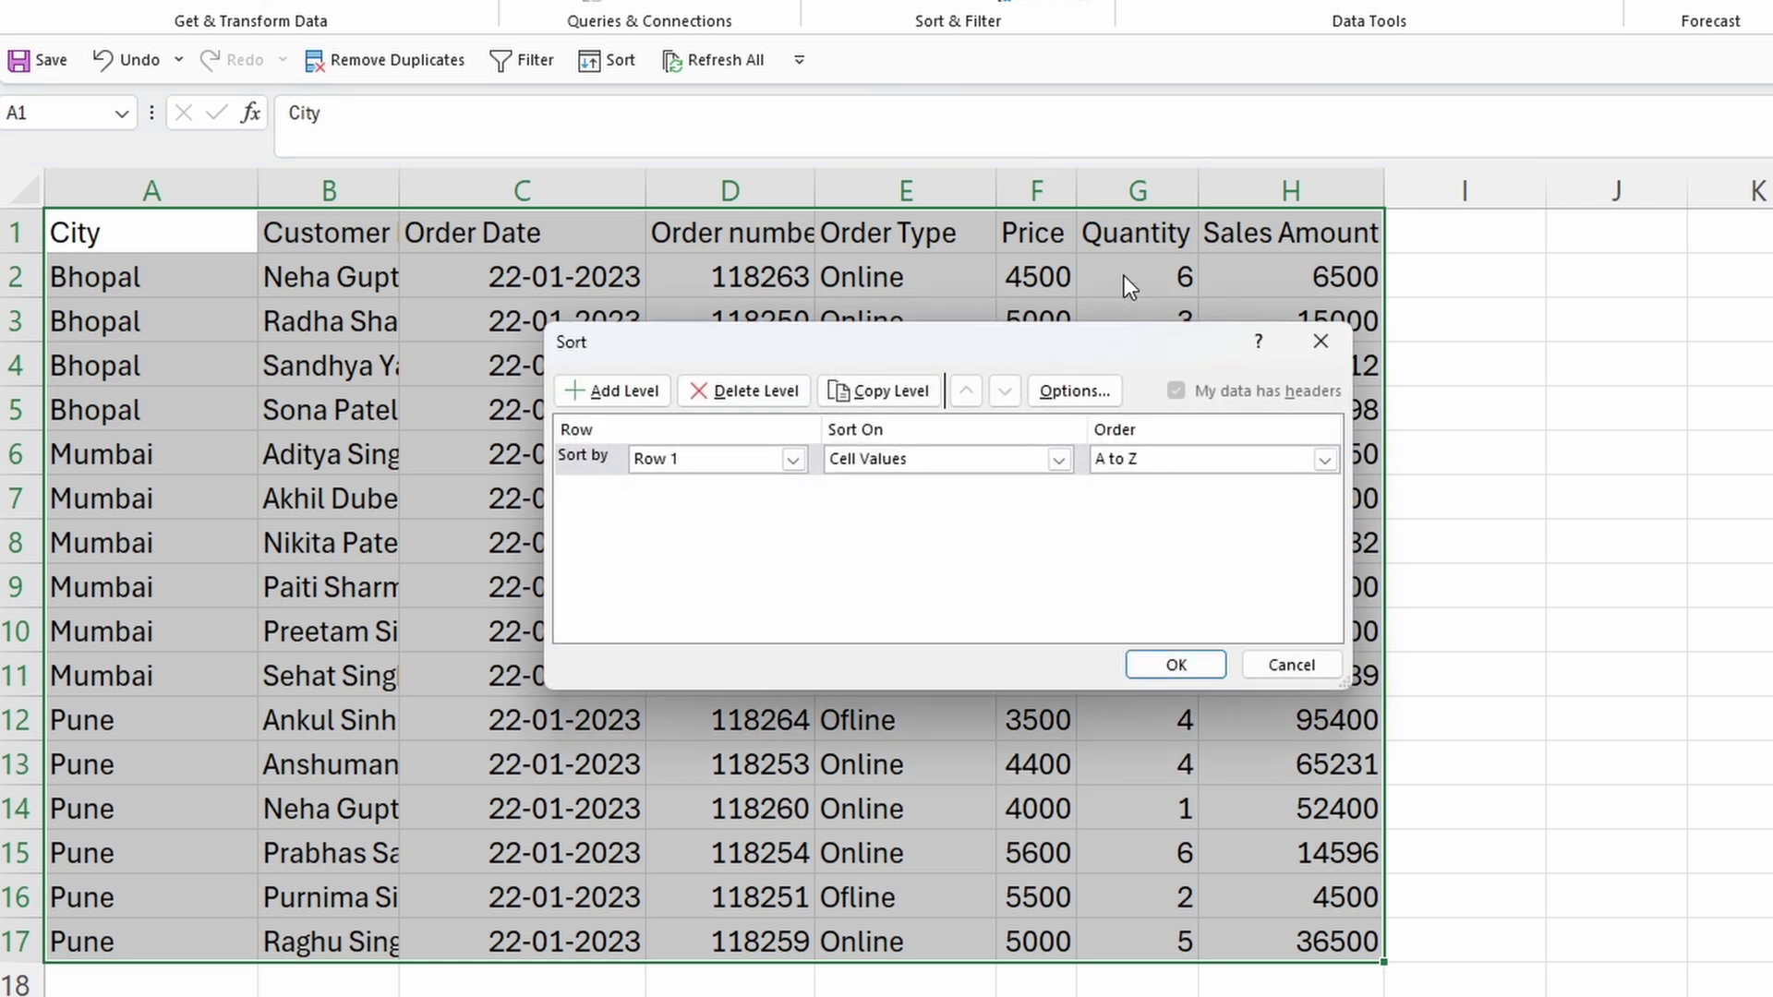
{"action": "left_click", "coordinate": [1324, 459]}
{"action": "left_click", "coordinate": [1155, 503]}
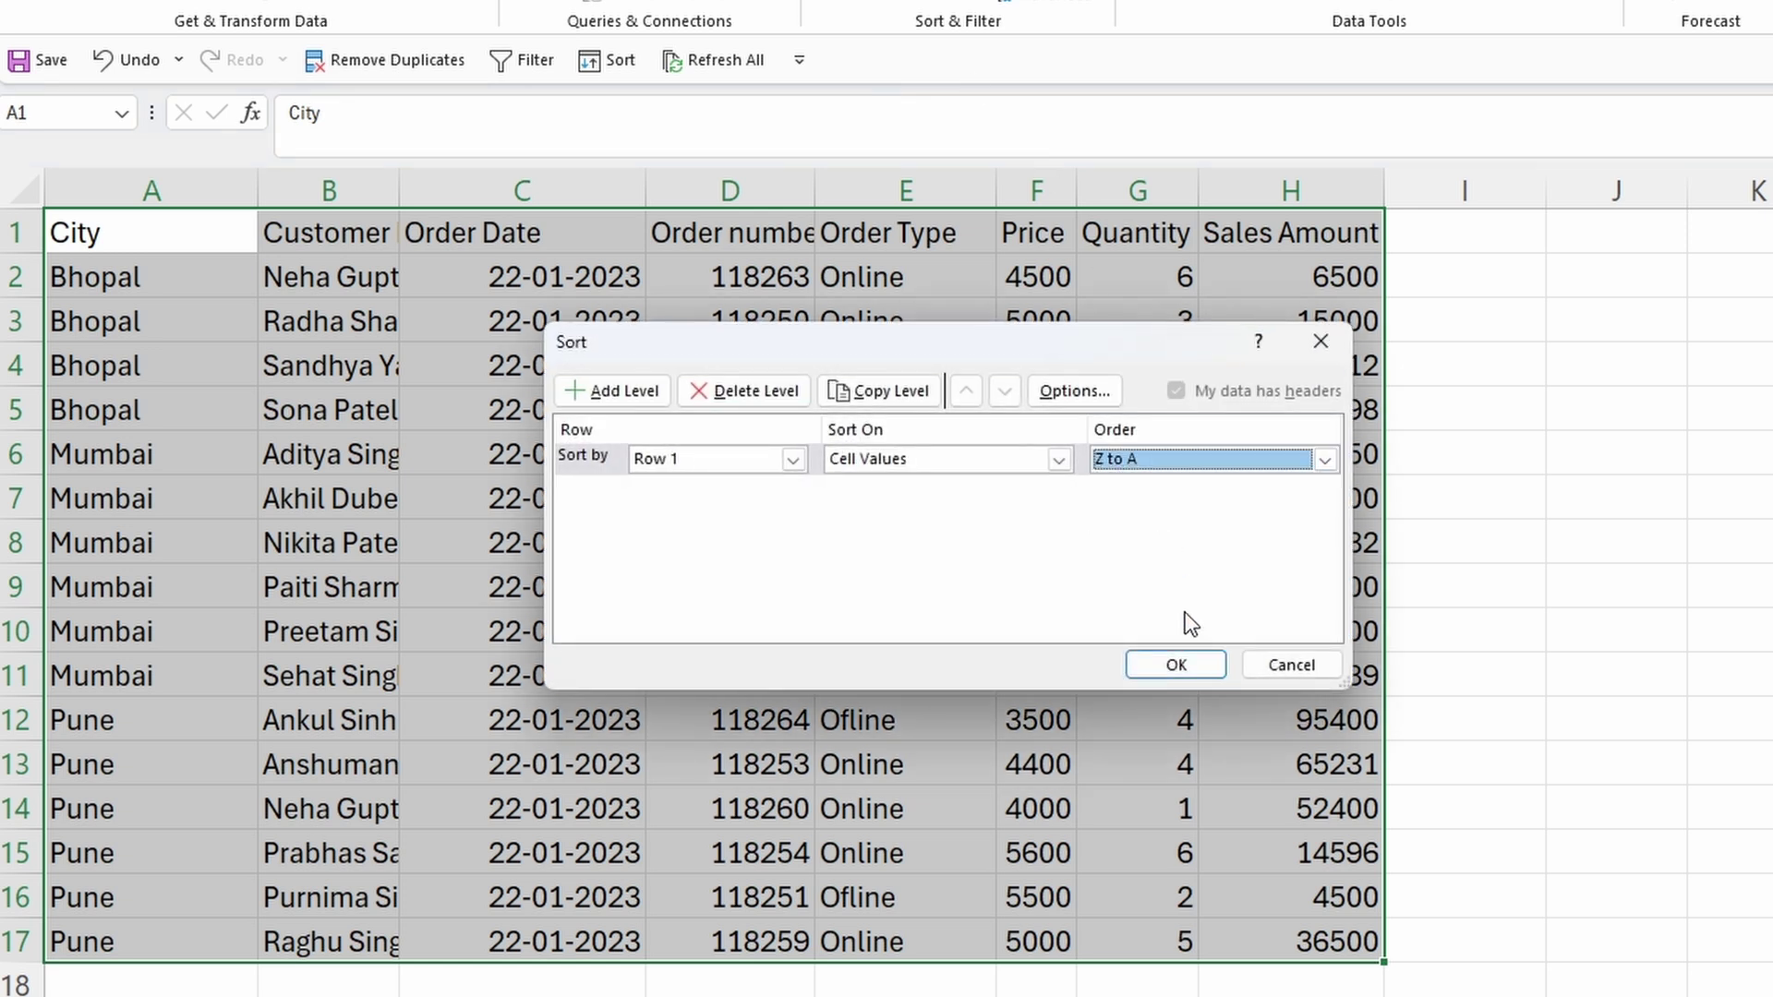
{"action": "left_click", "coordinate": [1175, 665]}
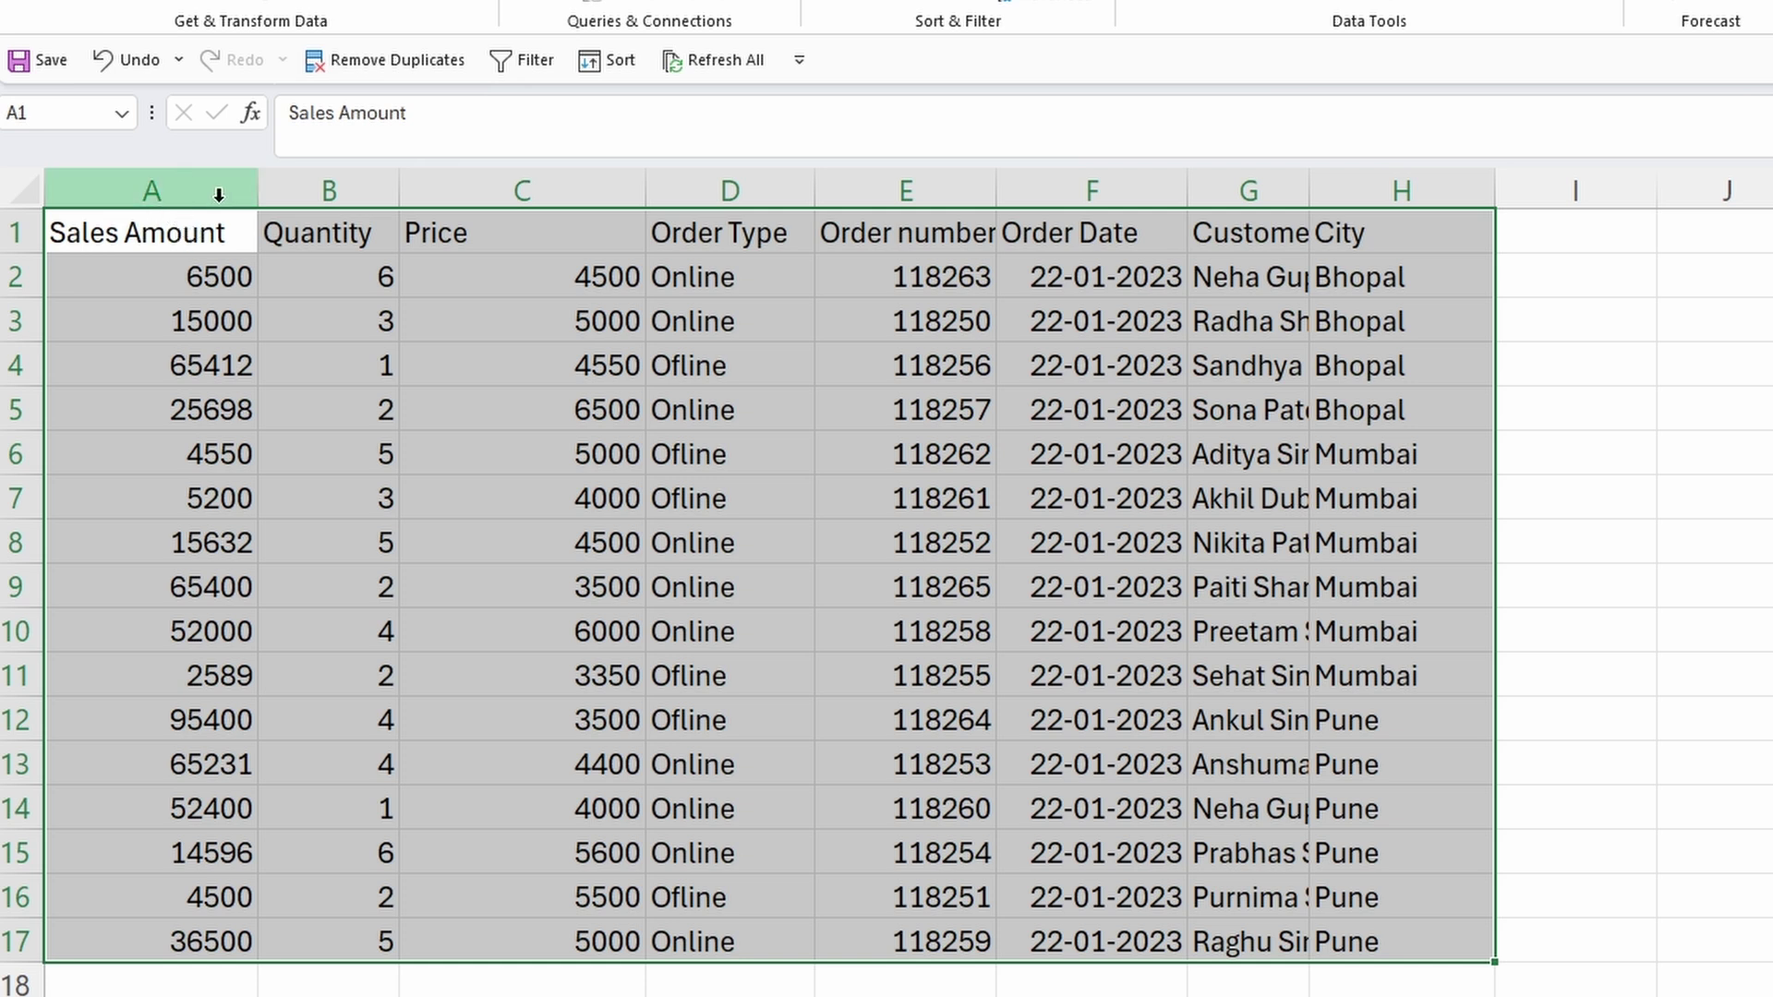
{"action": "key", "text": "ctrl+z"}
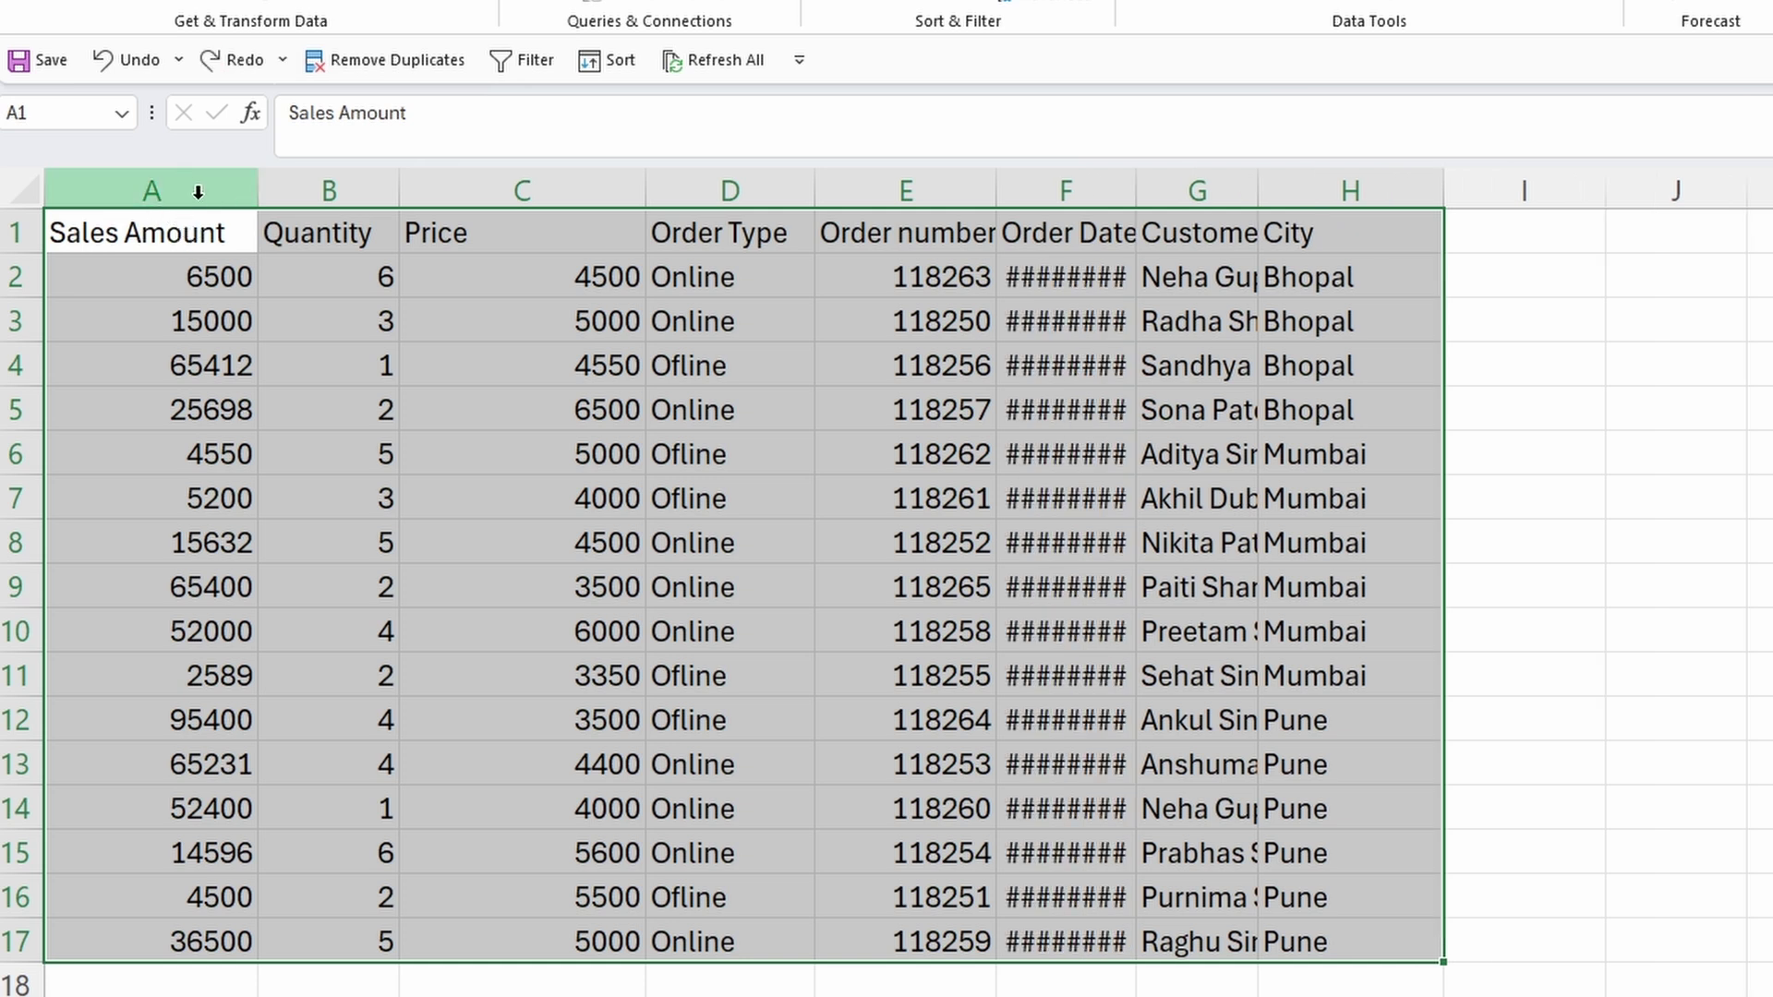
{"action": "key", "text": "ctrl+z"}
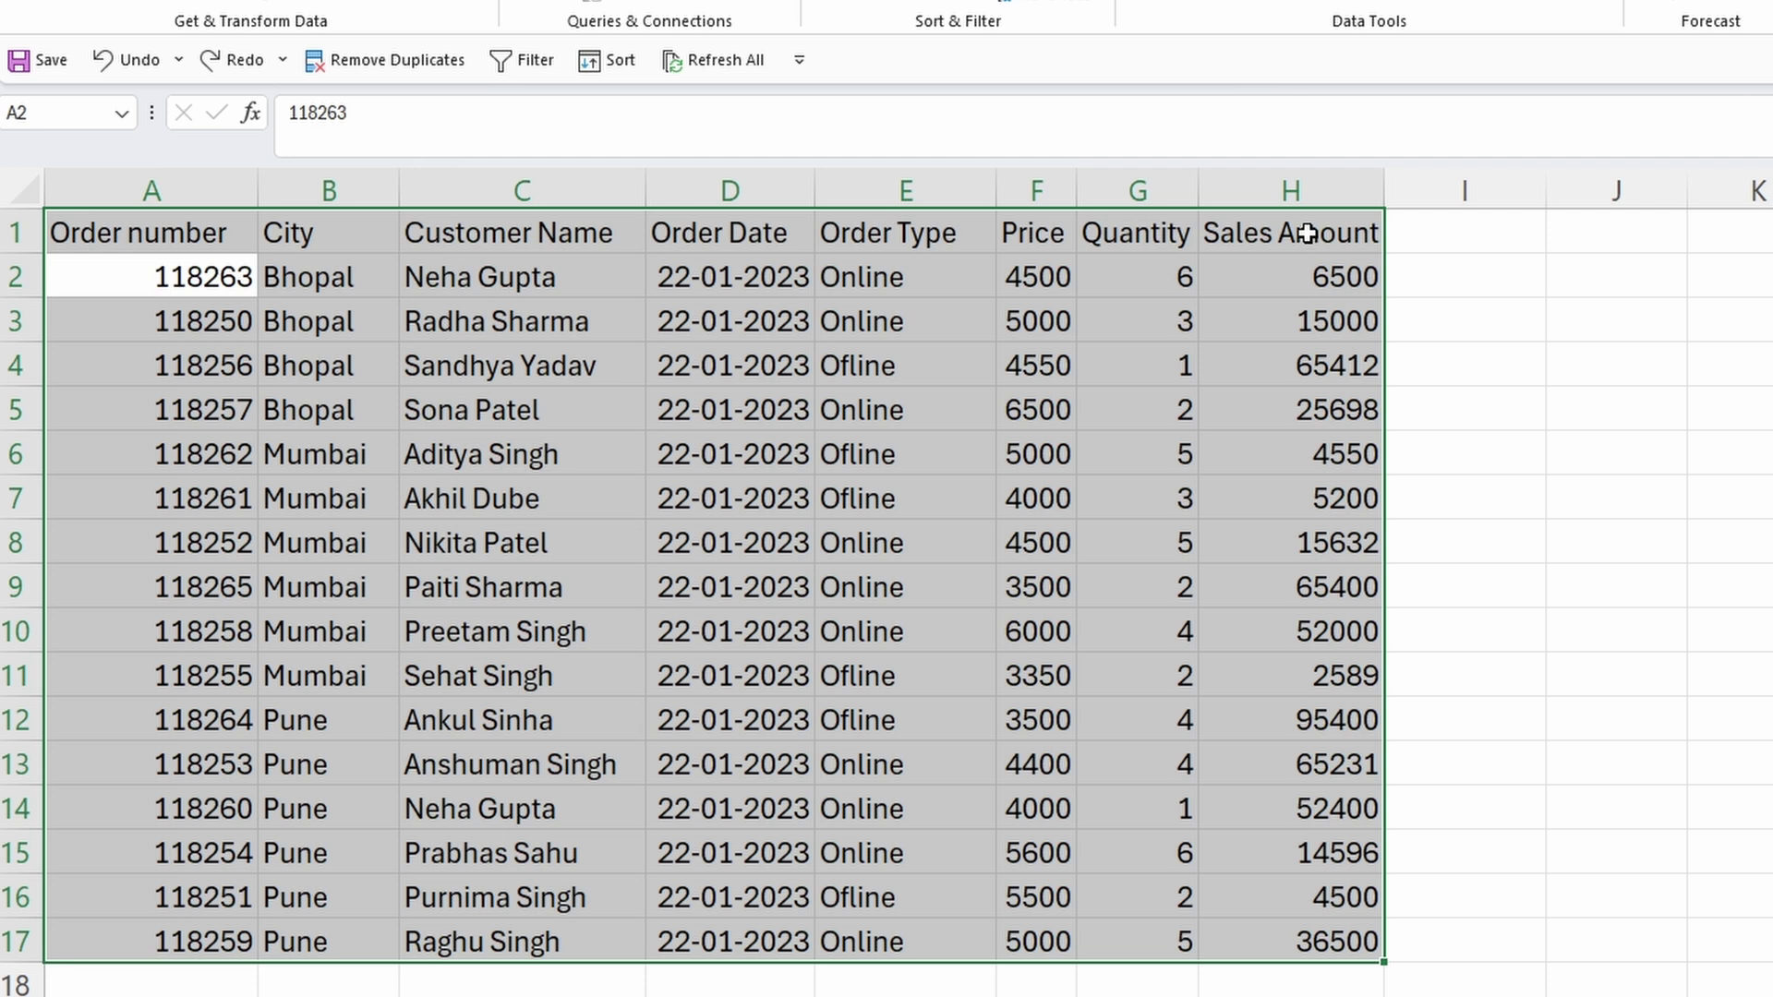
Sort the table by the Sales Amount column from largest to smallest with the selection expanded.
{"action": "left_click_drag", "start_coordinate": [1308, 233], "coordinate": [1299, 953]}
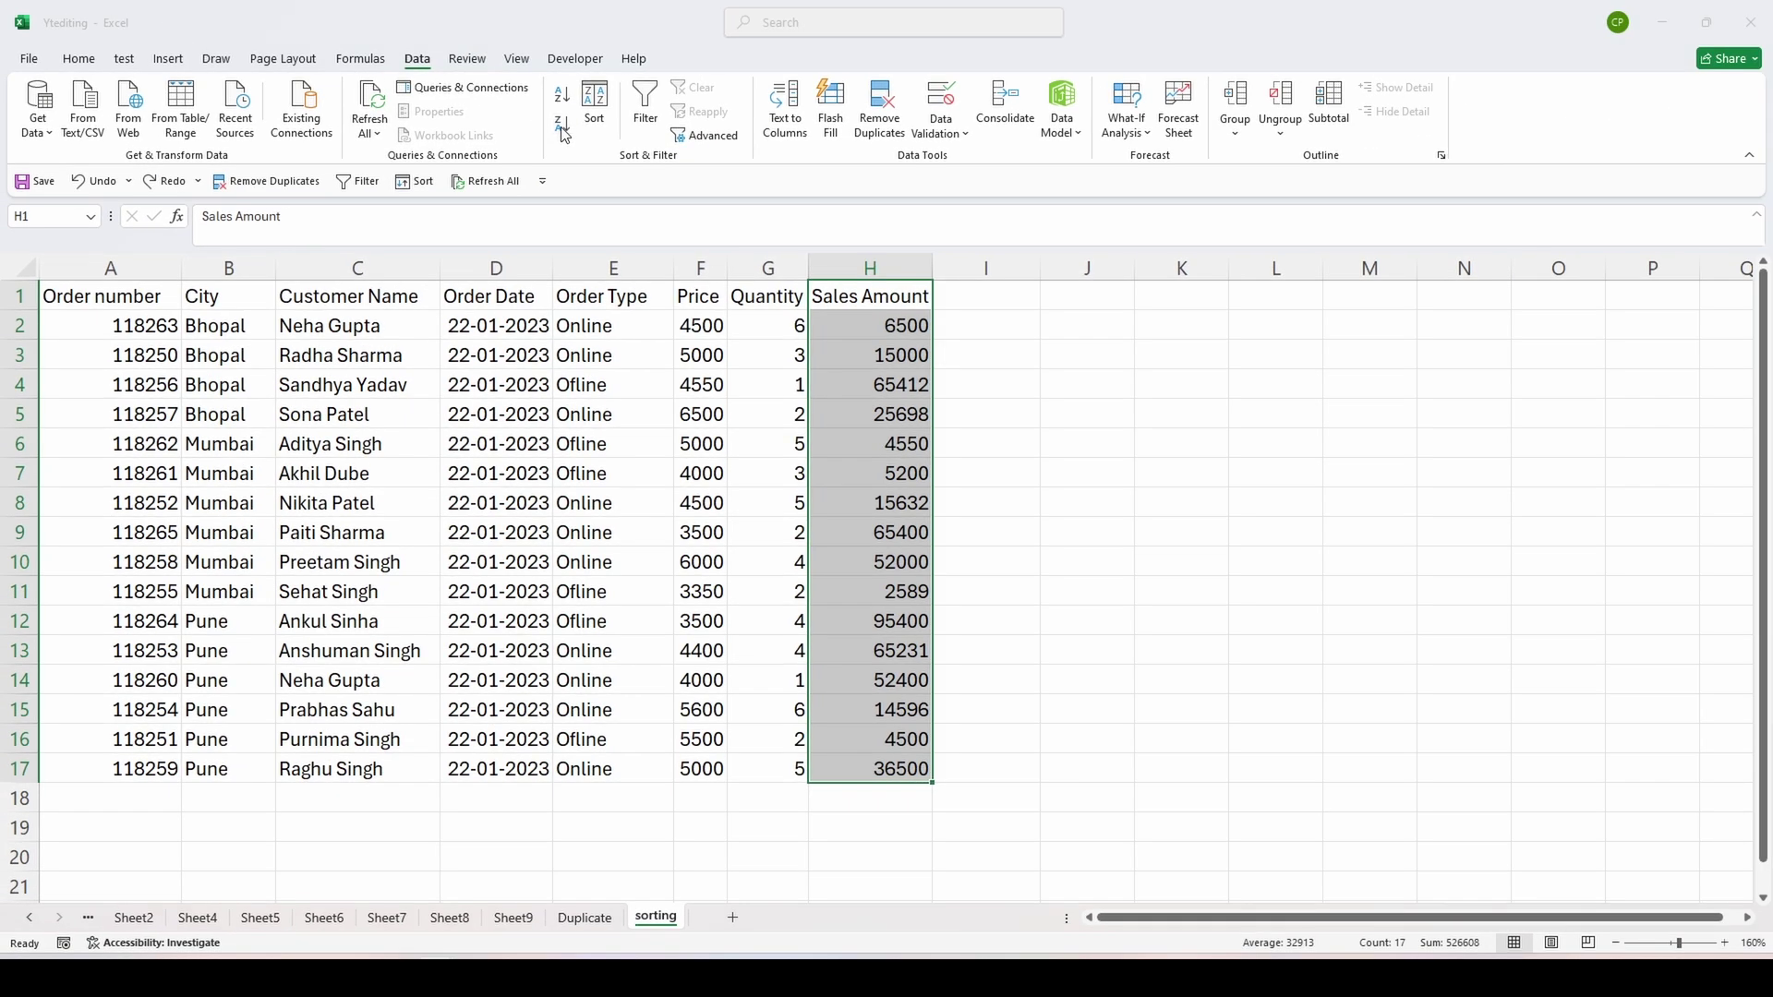
{"action": "left_click", "coordinate": [560, 126]}
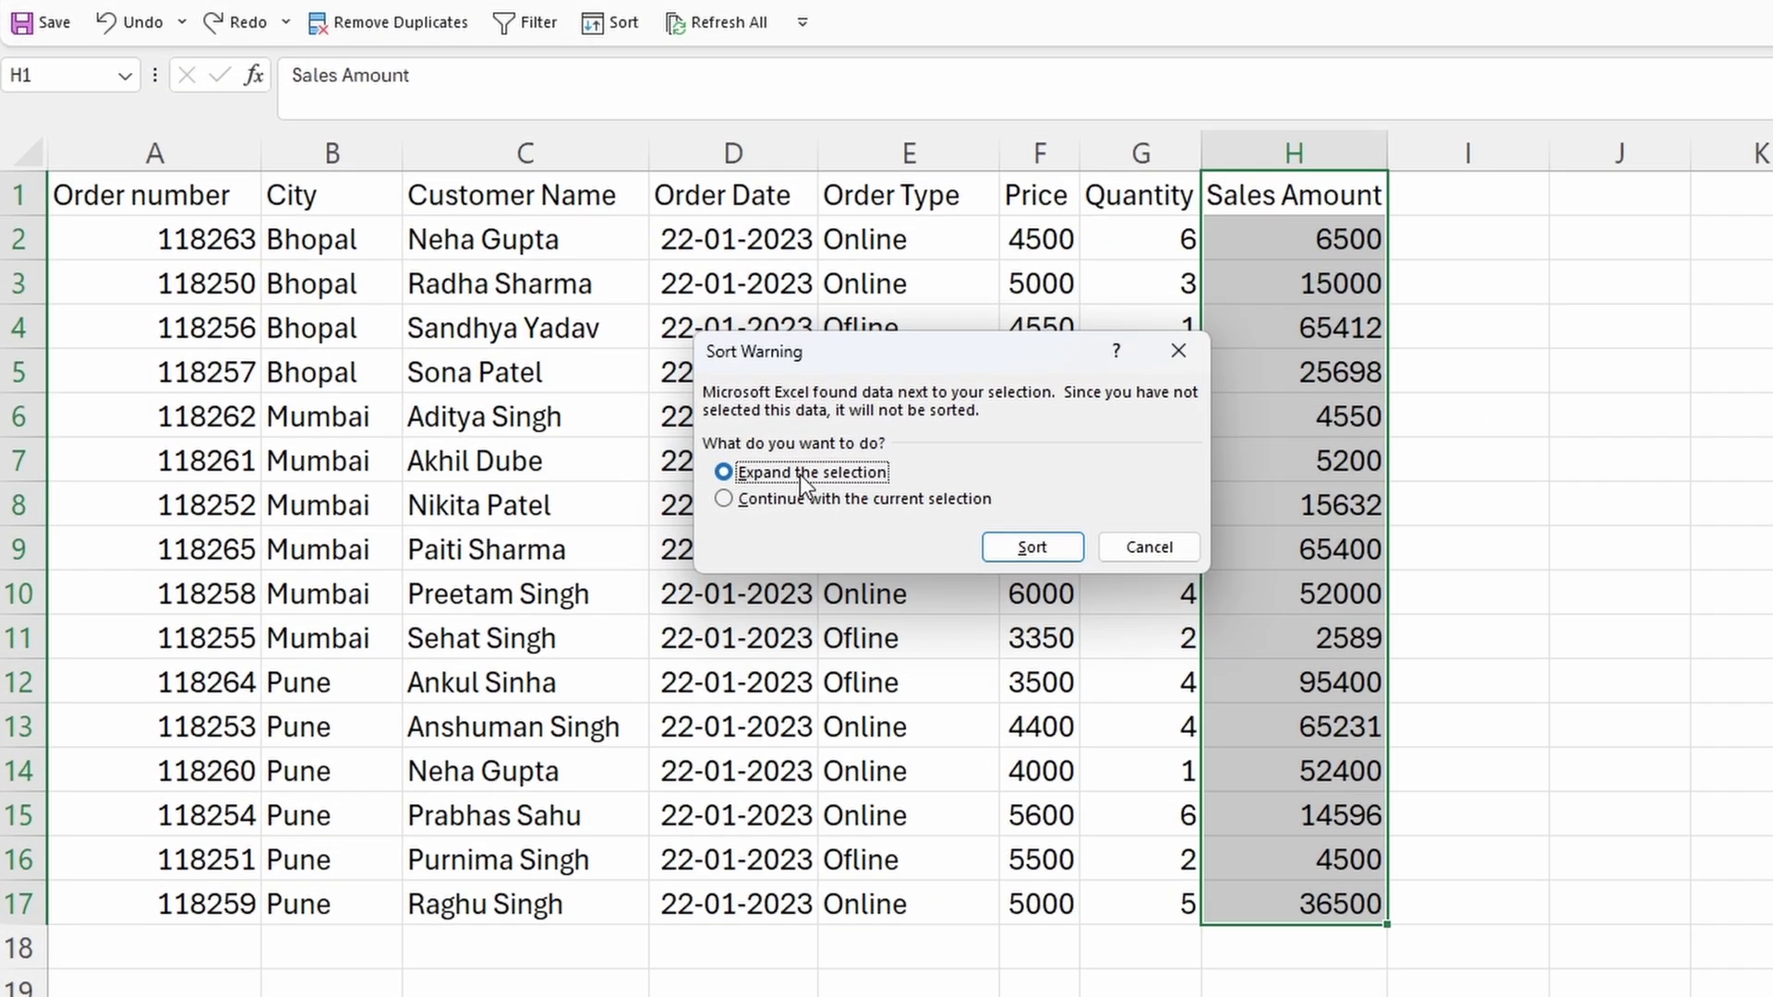
{"action": "left_click", "coordinate": [1031, 547]}
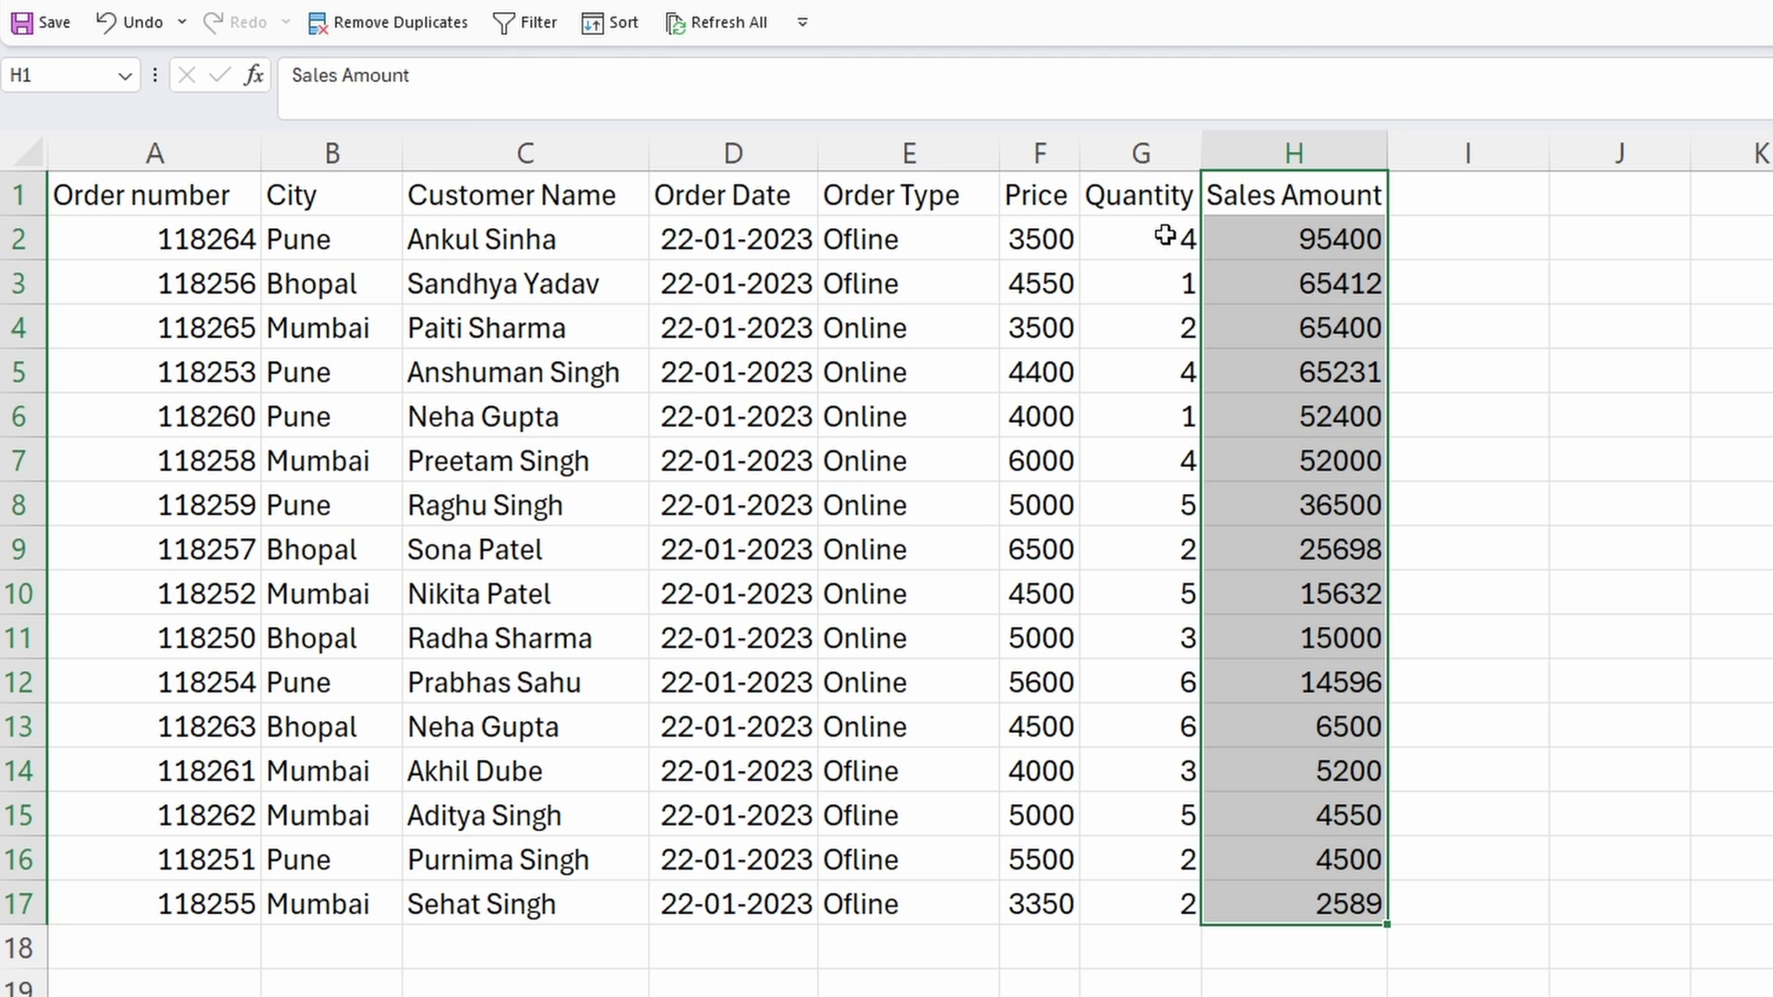
Check the values in the Quantity and Price columns of the sorted table.
{"action": "left_click_drag", "start_coordinate": [1165, 238], "coordinate": [1180, 902]}
{"action": "left_click_drag", "start_coordinate": [1015, 245], "coordinate": [1015, 926]}
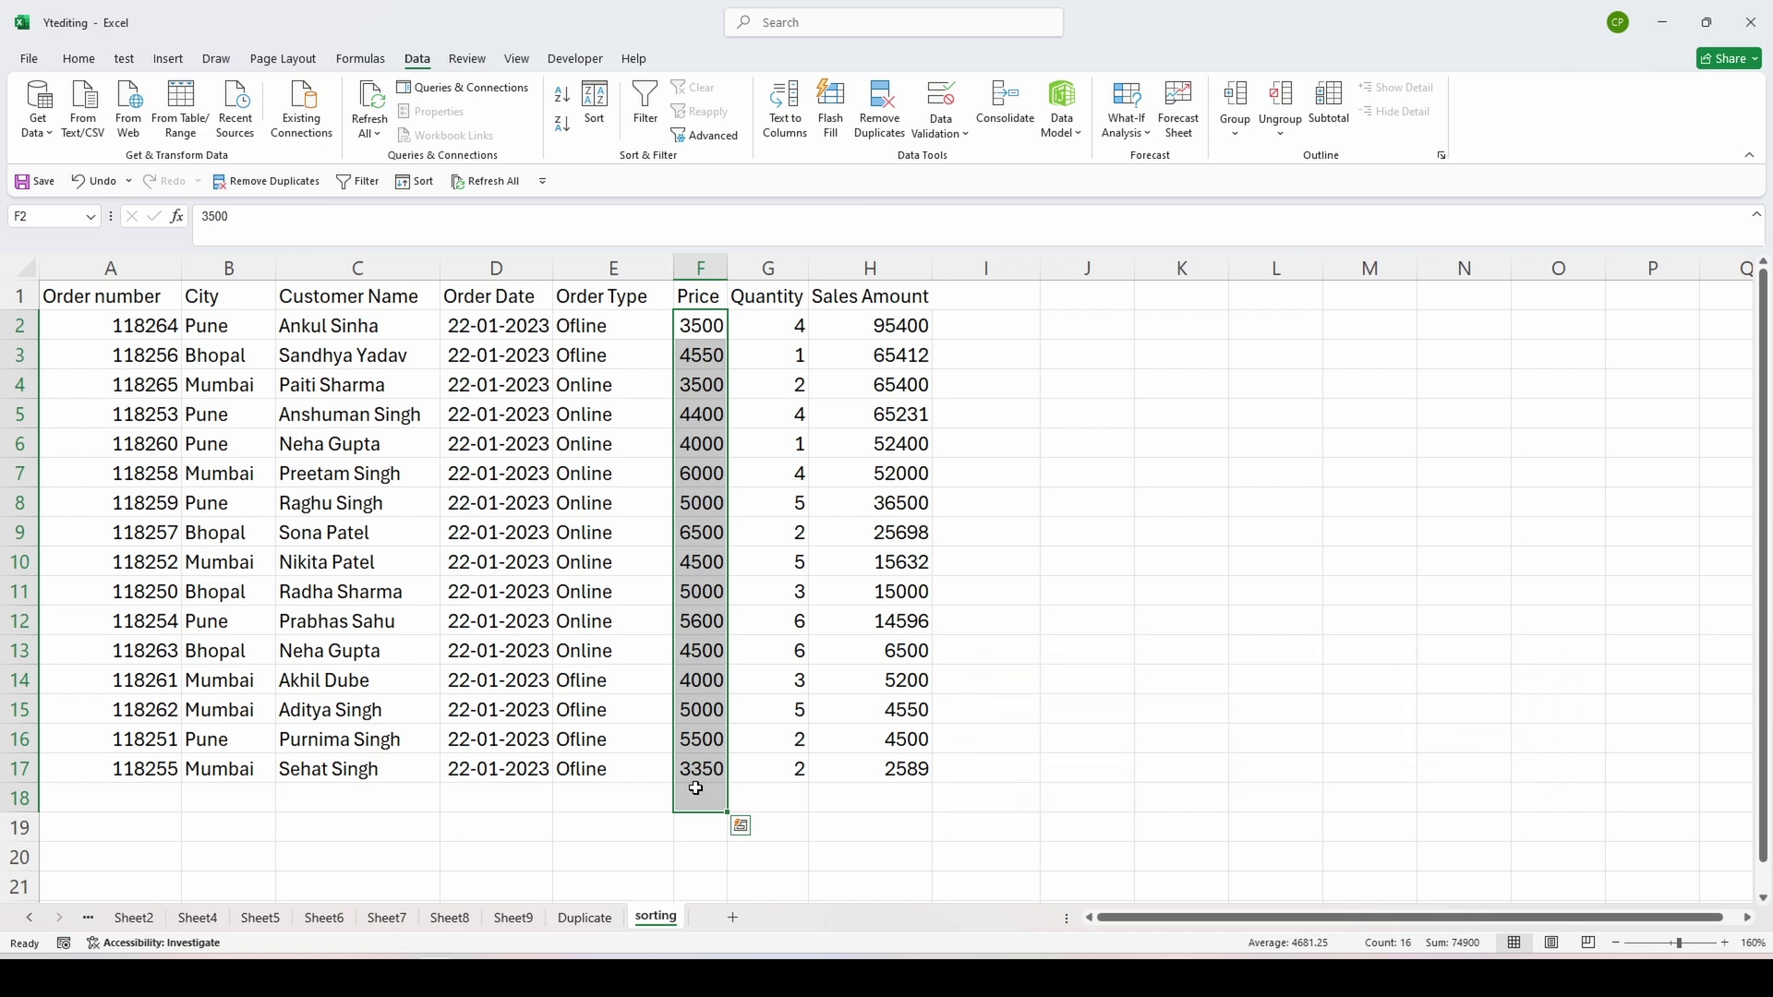
{"action": "left_click", "coordinate": [769, 798]}
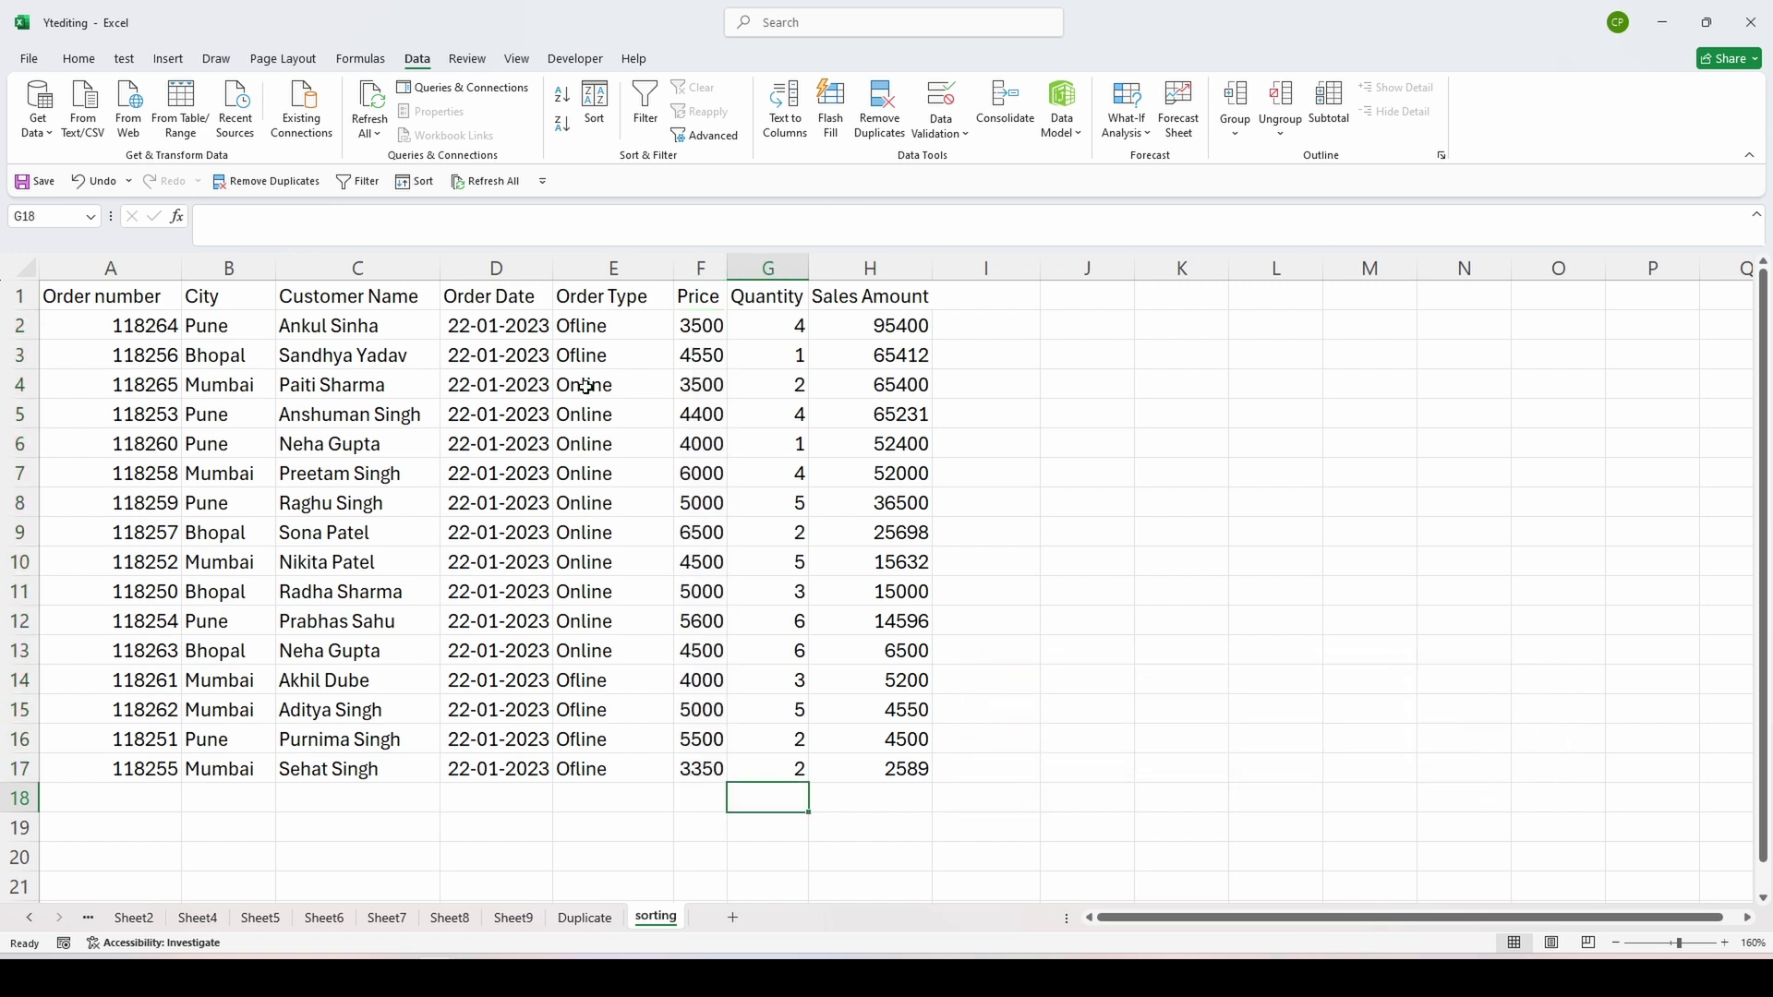